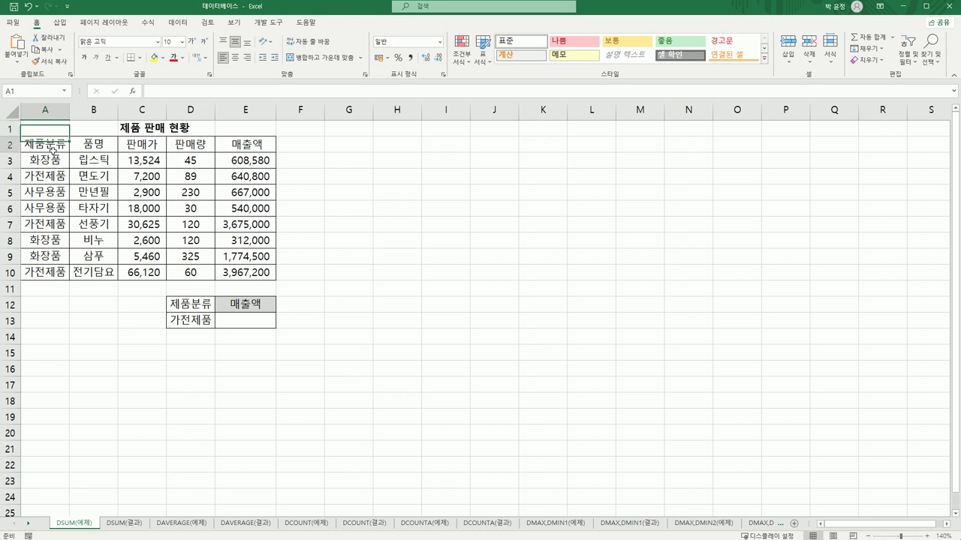
Examine the 제품분류 column and the 매출액 values of the 가전제품 rows in E4, E7 and E10.
drag(53, 149, 50, 270)
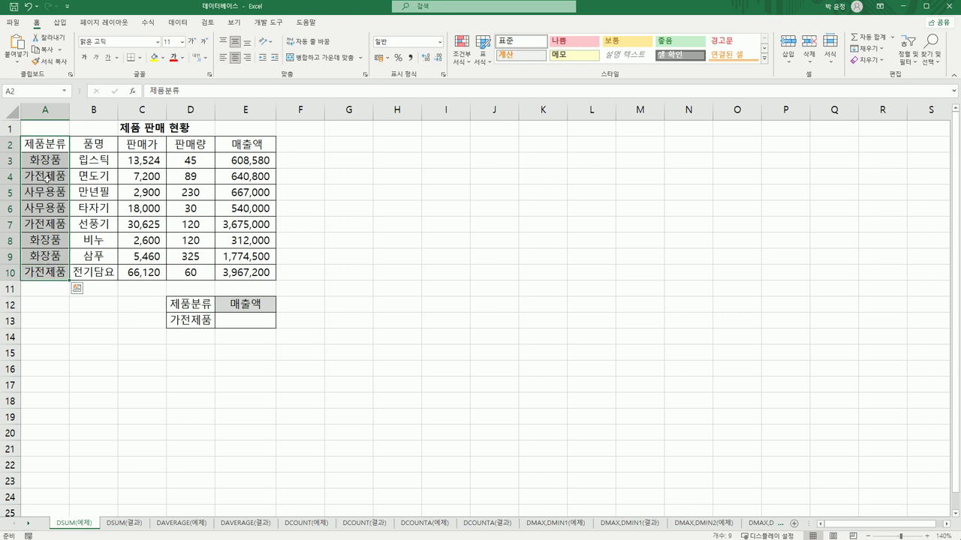
click(42, 266)
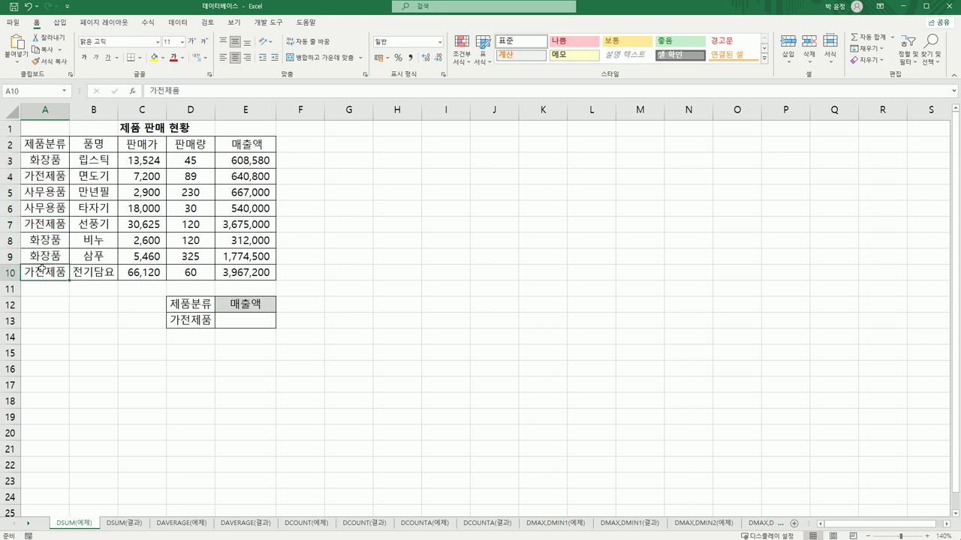
drag(54, 182, 247, 178)
click(246, 177)
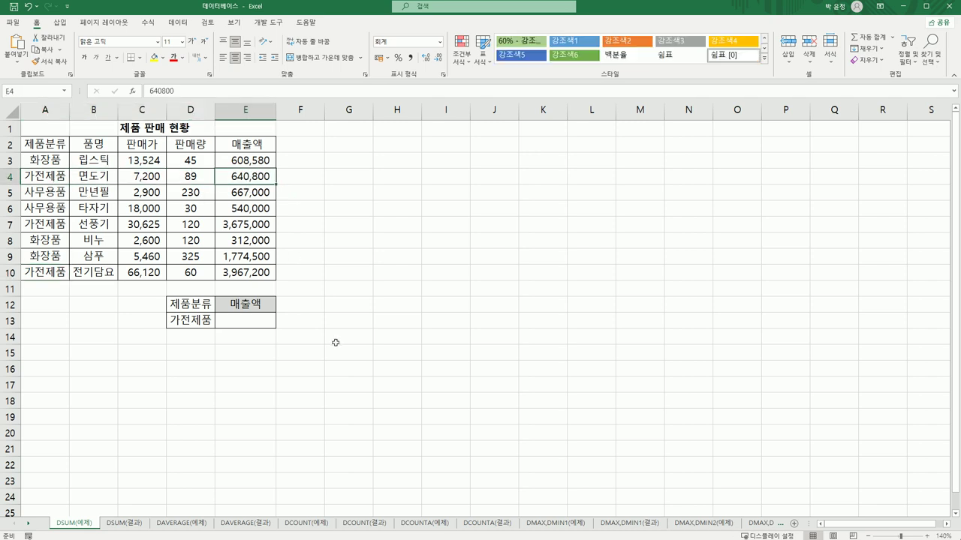
ctrl+click(253, 225)
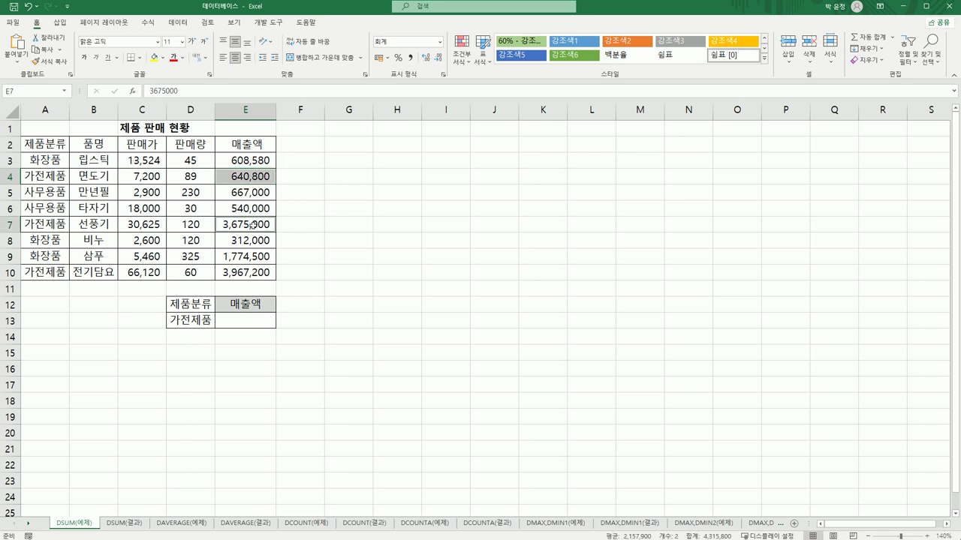
ctrl+click(239, 274)
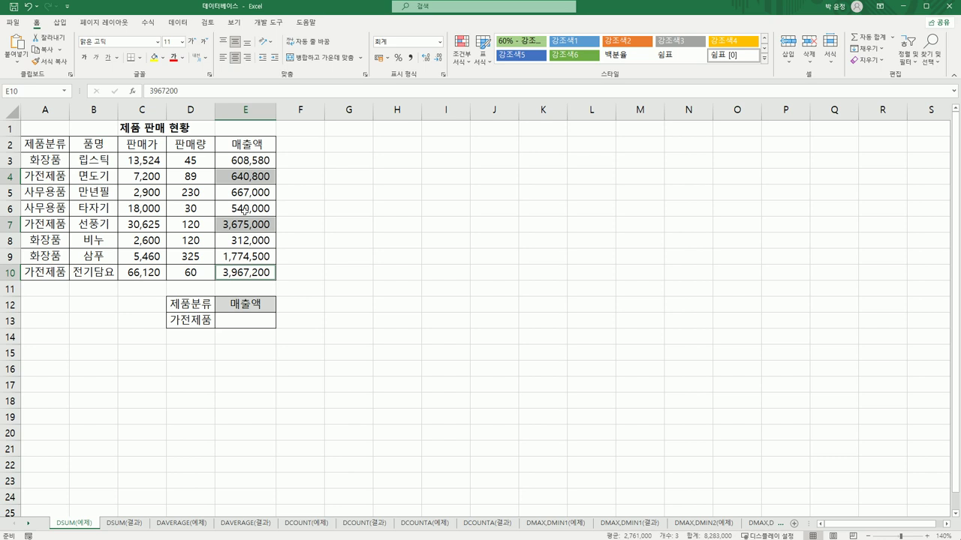
Review the empty 매출액 result cell E13 and the 제품분류 criteria range D12:D13.
click(236, 319)
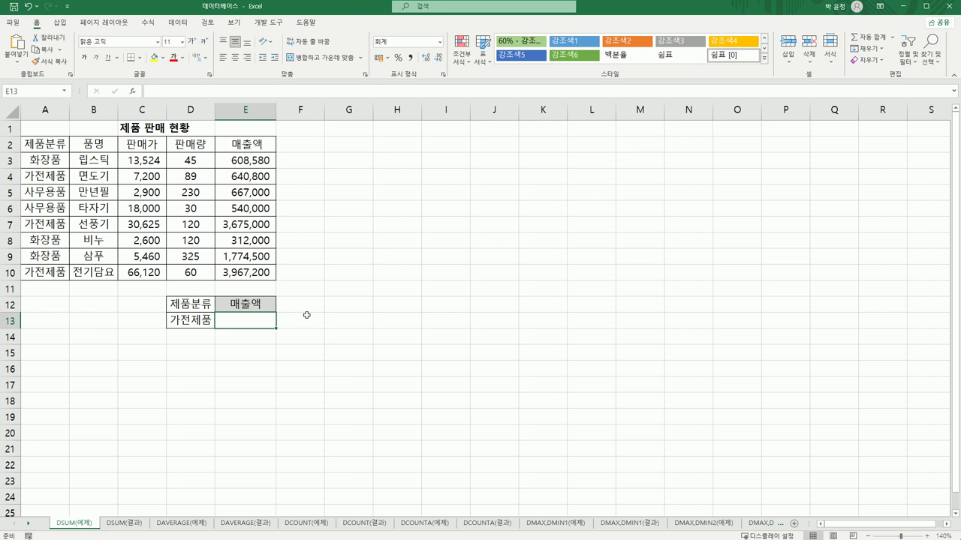
click(190, 300)
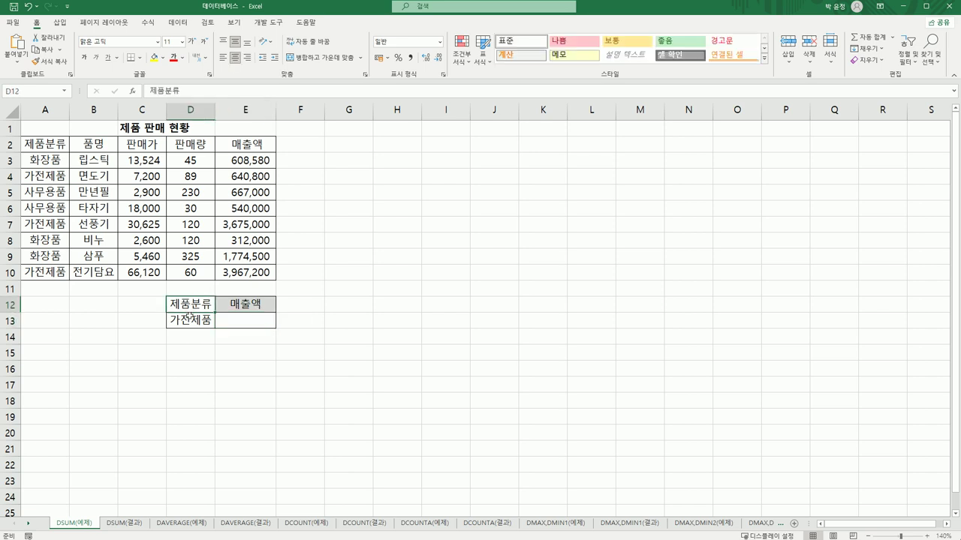
click(190, 321)
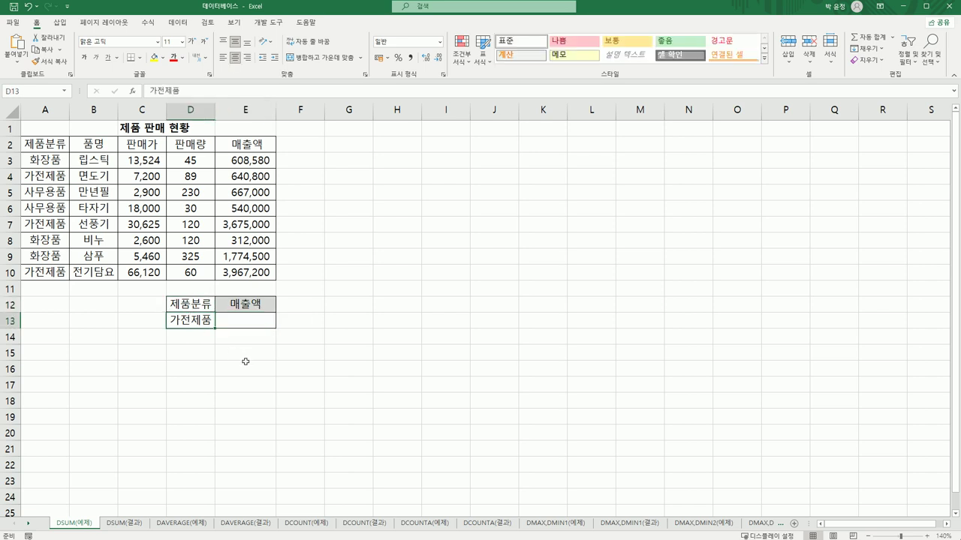
drag(192, 303, 189, 325)
click(328, 353)
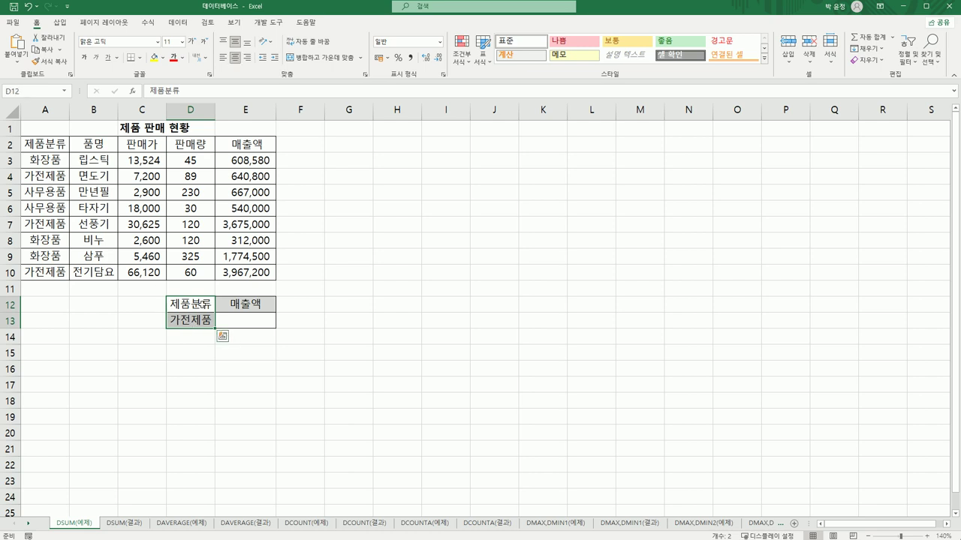
Start a DSUM formula in E13 and open its function arguments.
click(242, 322)
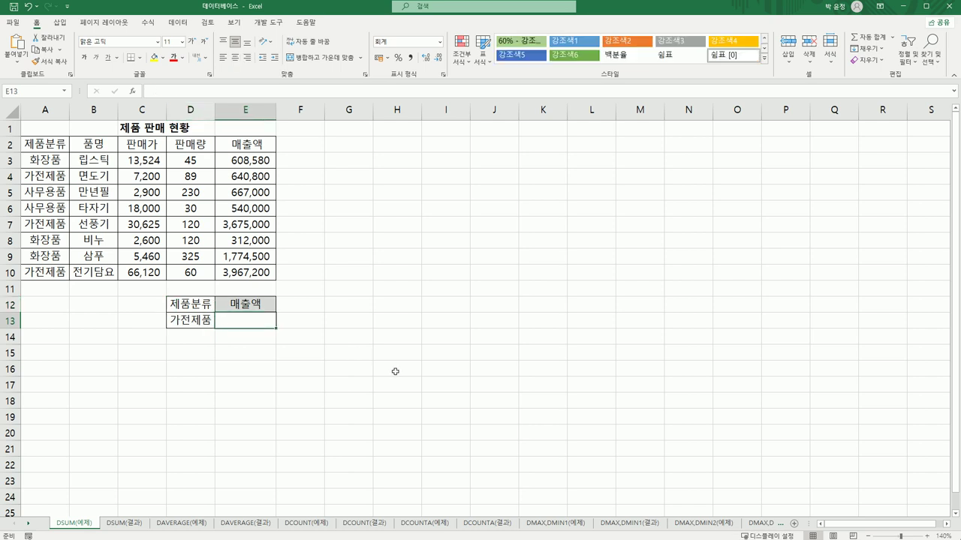
text(=ㅇ)
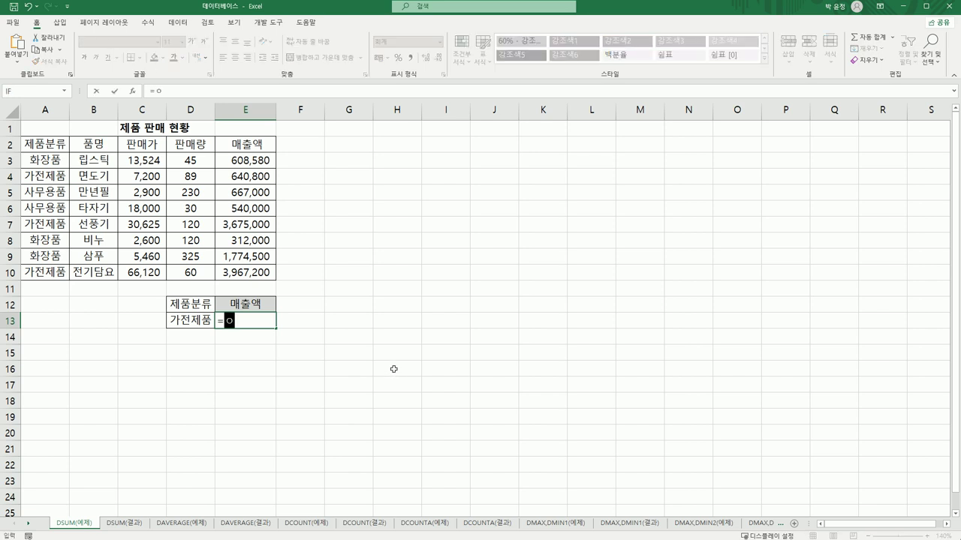
key(BackSpace)
text(d)
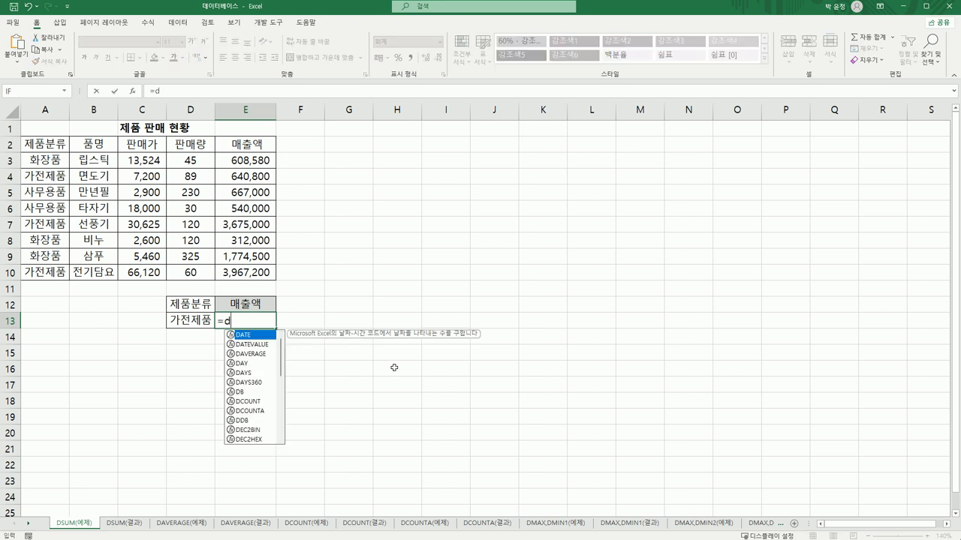
text(s)
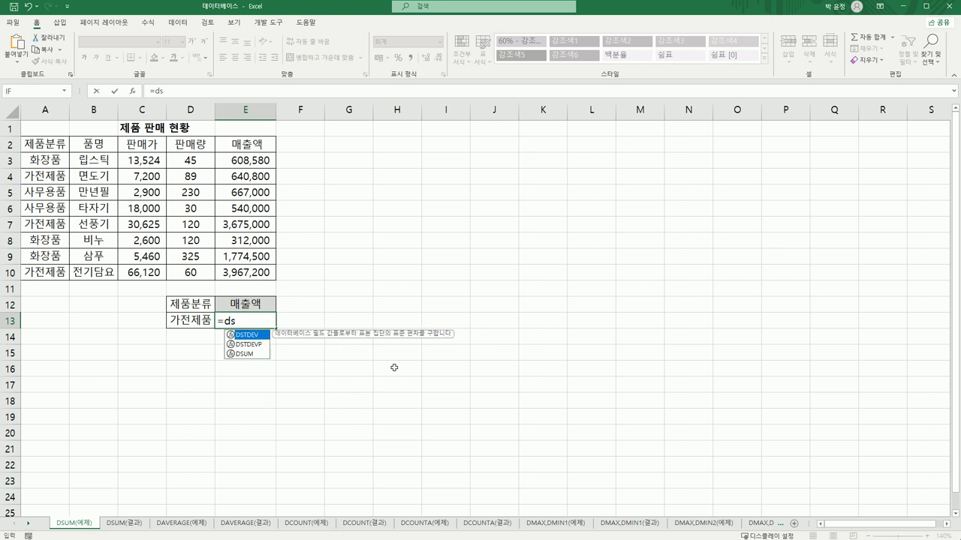
double_click(248, 354)
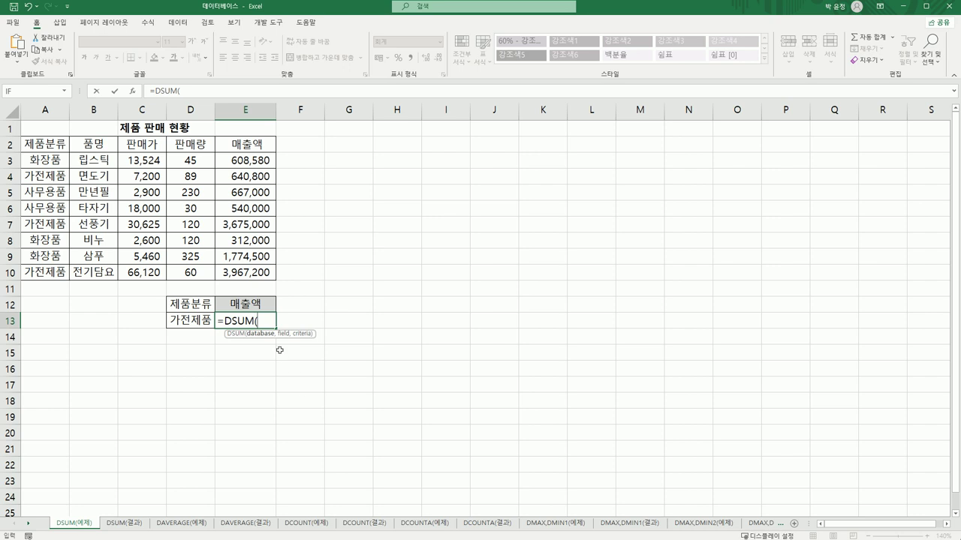
click(132, 91)
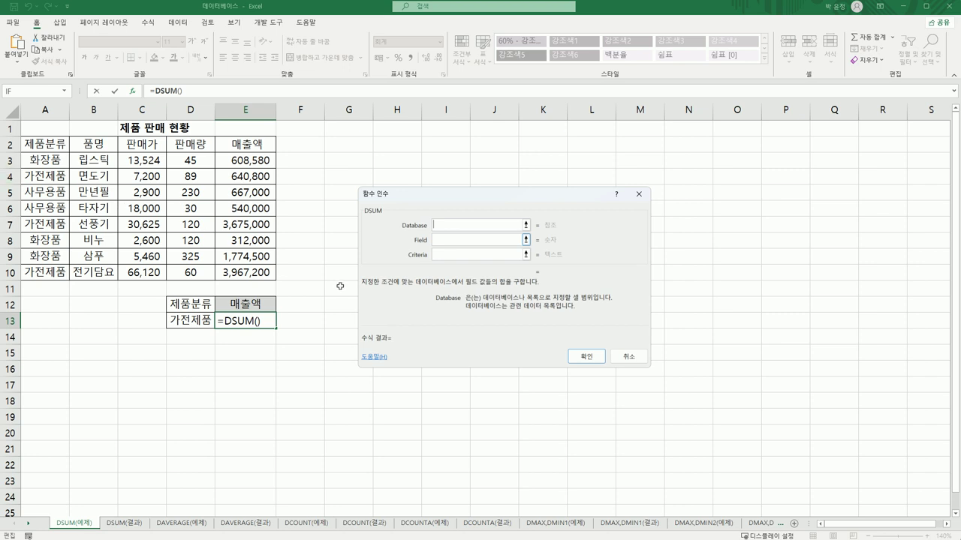
Complete the DSUM formula with database A2:E10, field E2 and criteria D12:D13.
drag(63, 147, 235, 265)
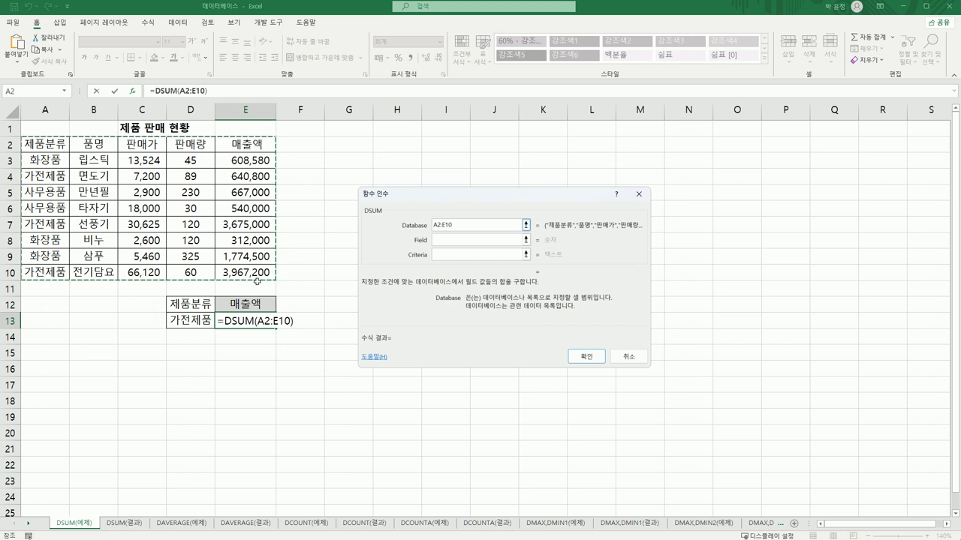
click(454, 241)
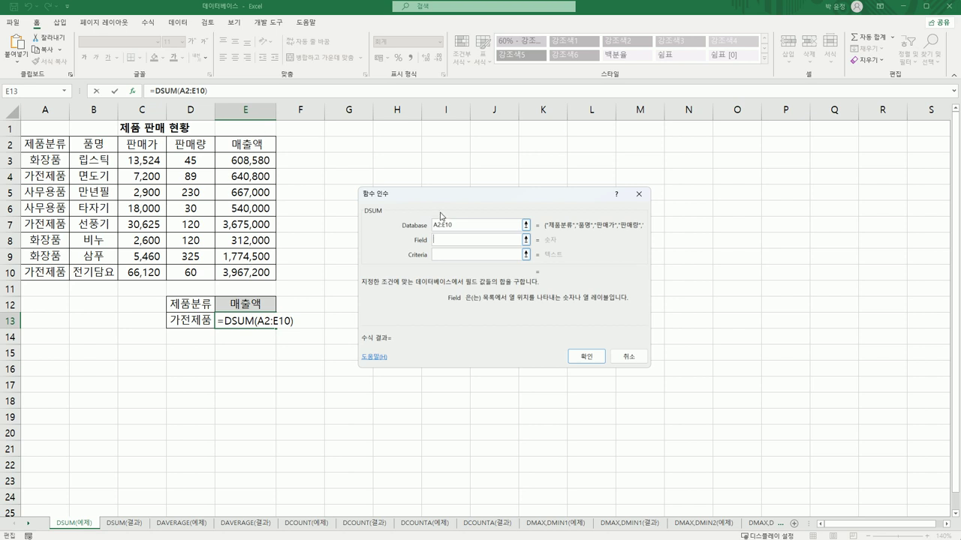
text(5)
key(BackSpace)
click(256, 147)
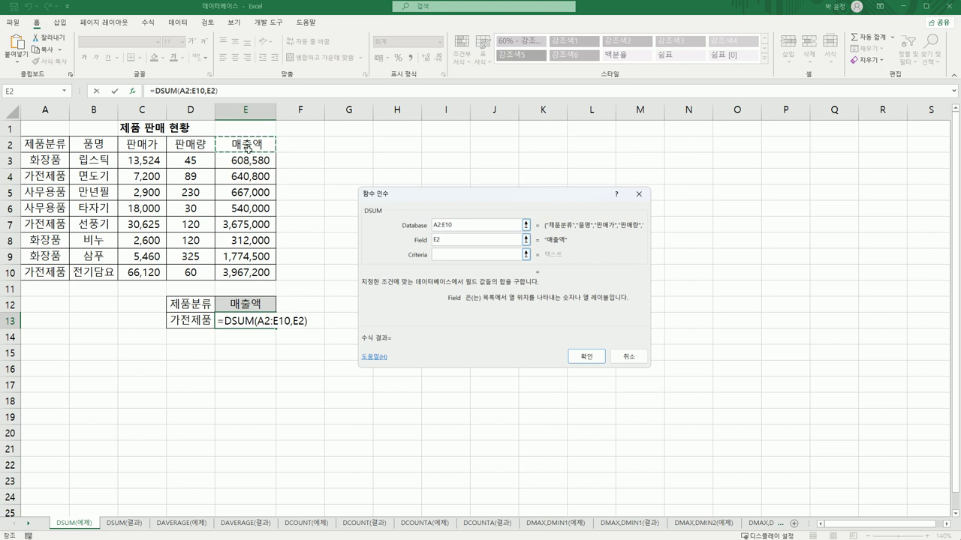
key(Tab)
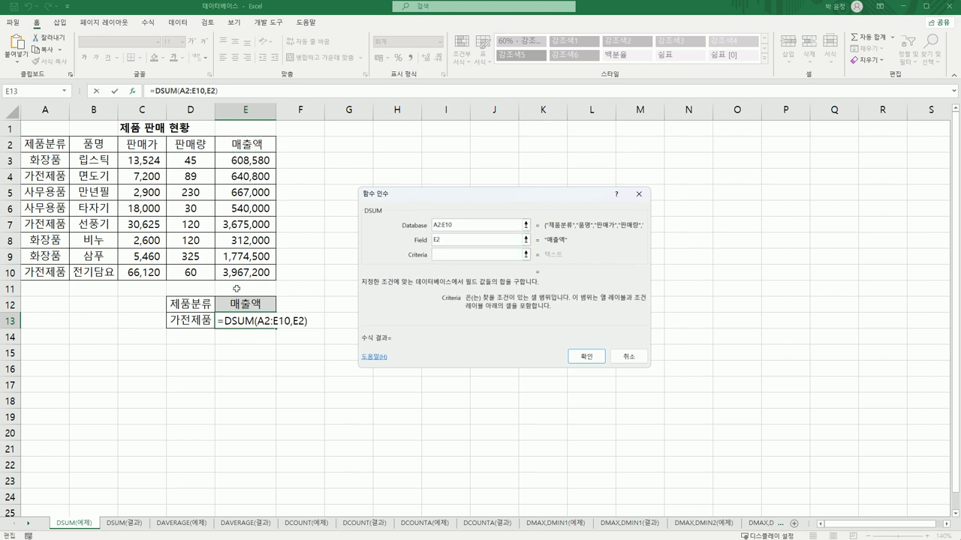
drag(190, 305, 199, 321)
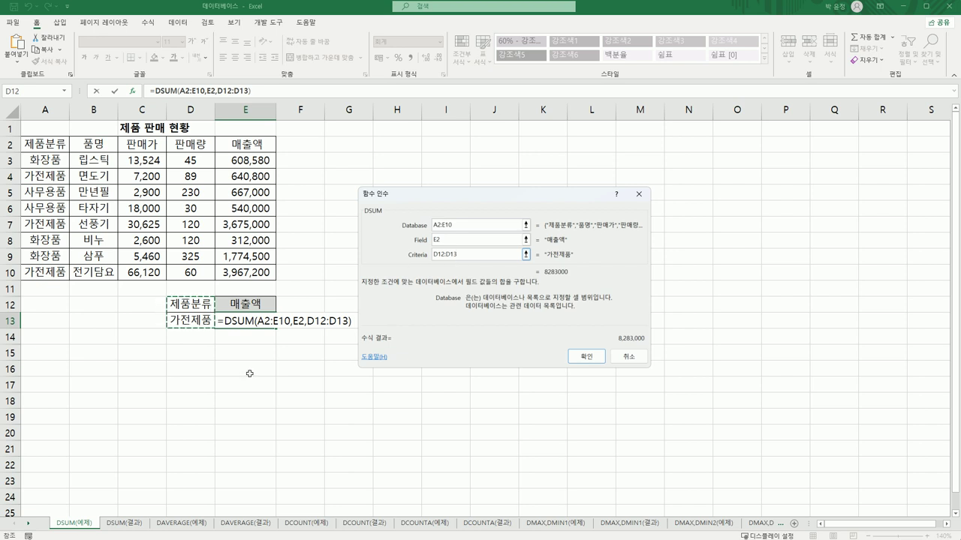
click(586, 356)
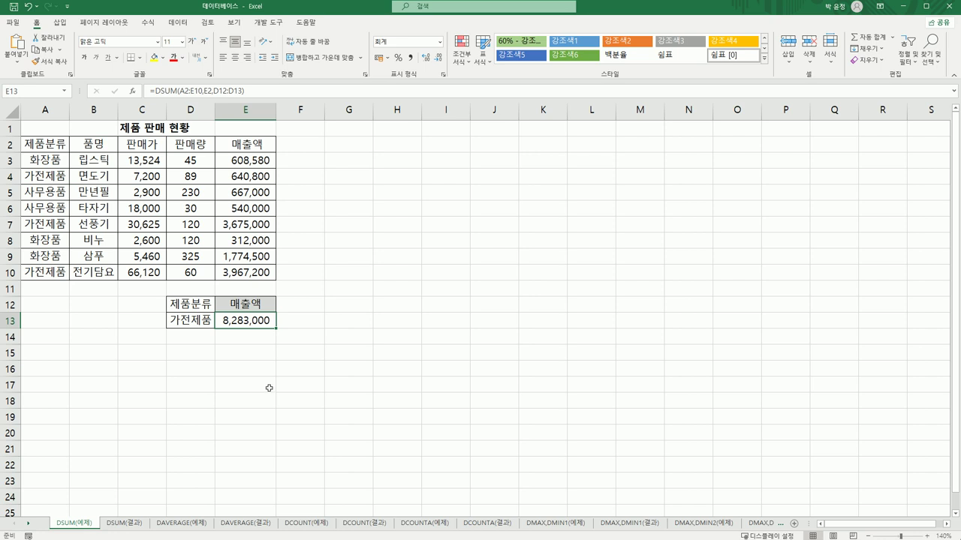
Compare the DSUM(예제) sheet with the DSUM(결과) sheet.
click(127, 523)
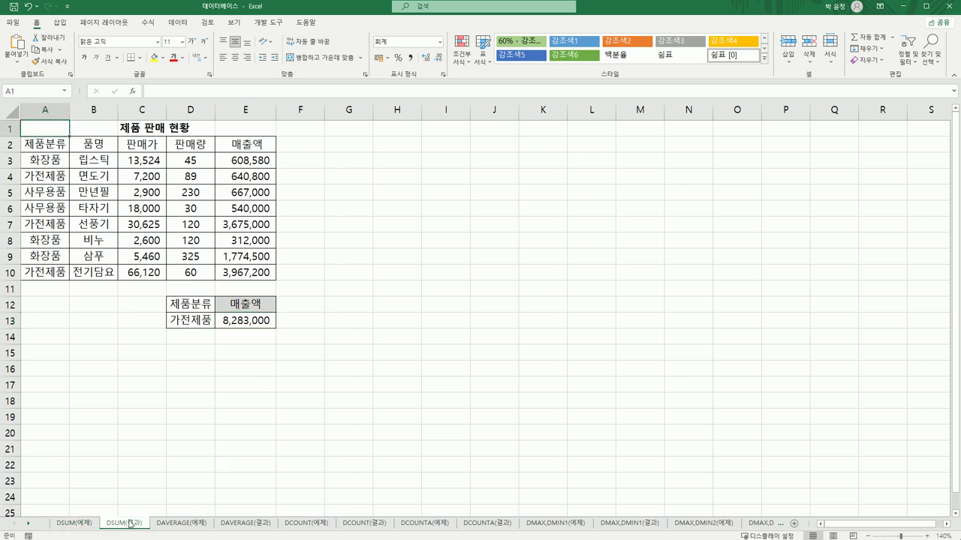
click(72, 524)
click(116, 523)
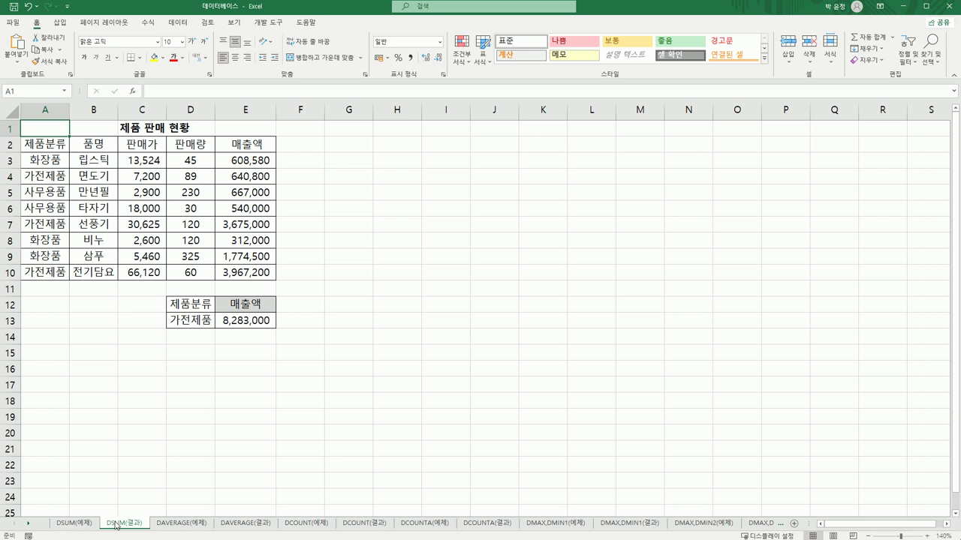
Switch to the DAVERAGE(예제) sheet and review result cell C10 and the 임대료, 관리비 and 부가세 headings.
click(174, 524)
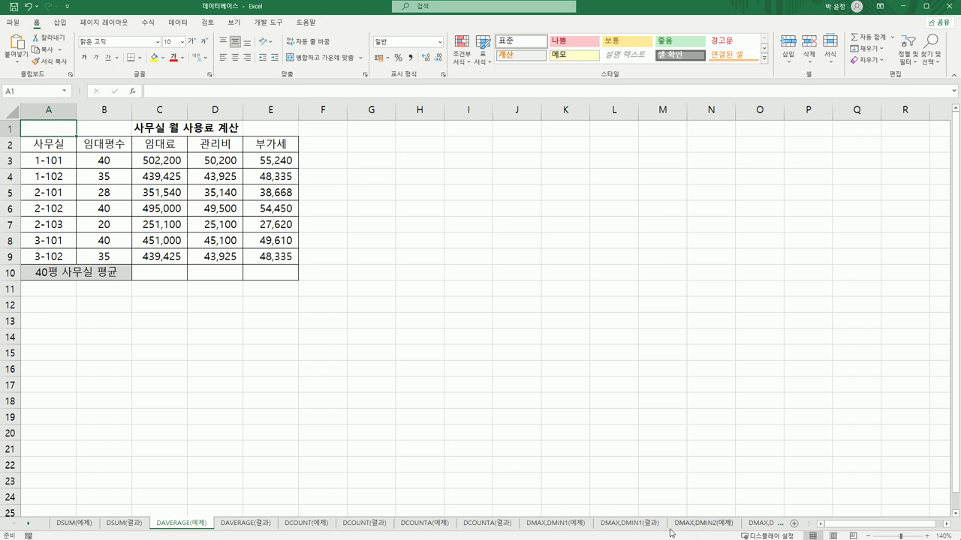
click(147, 273)
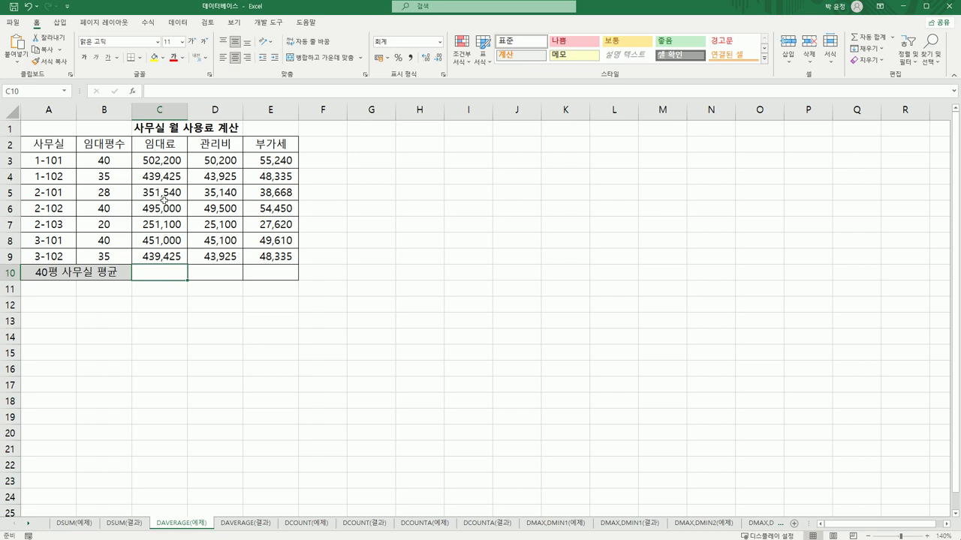
click(169, 145)
click(219, 144)
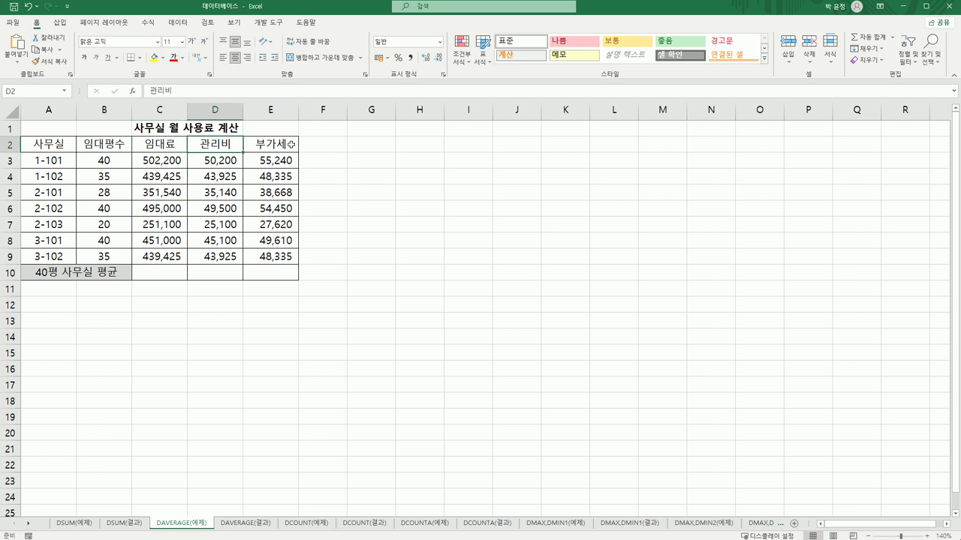
click(291, 145)
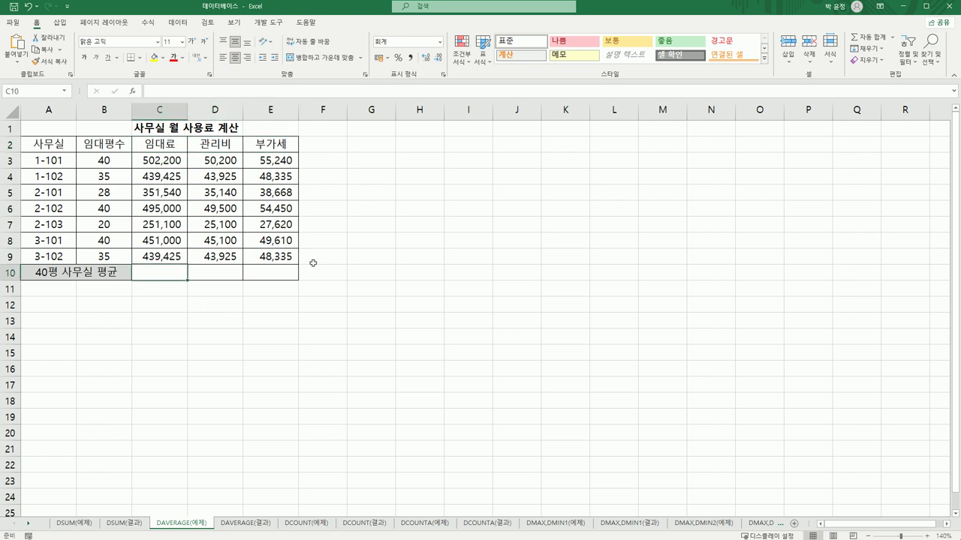
Examine the blank range G2:G3, the office fee table and the 임대평수 criterion in B2:B3.
drag(373, 147, 375, 162)
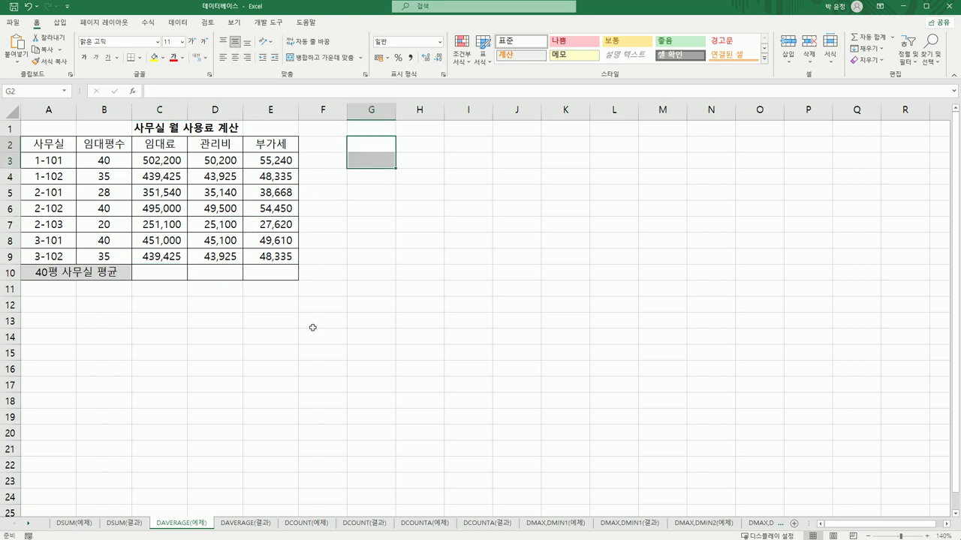
drag(369, 143, 367, 165)
drag(64, 142, 248, 270)
click(371, 352)
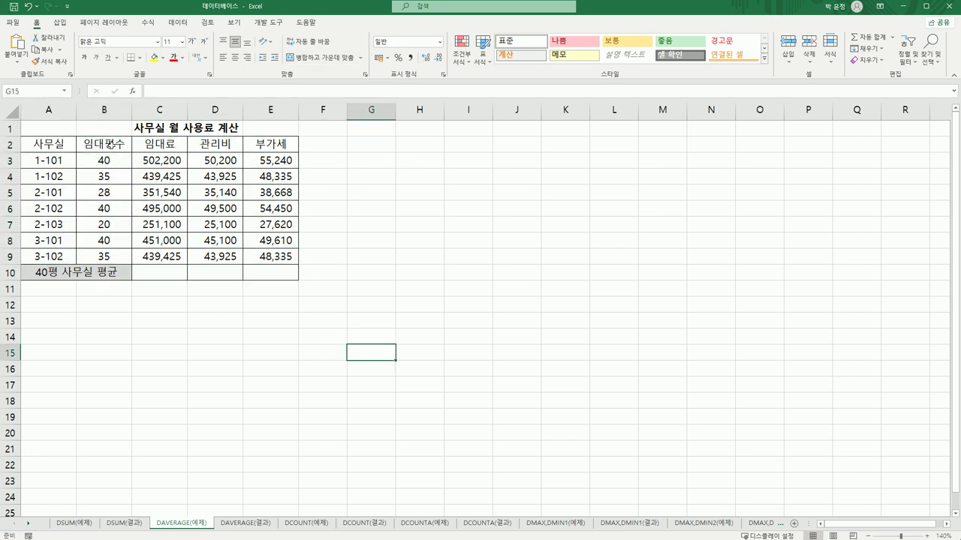
mouse_move(110, 144)
mouse_down()
mouse_move(112, 185)
mouse_move(106, 162)
mouse_up()
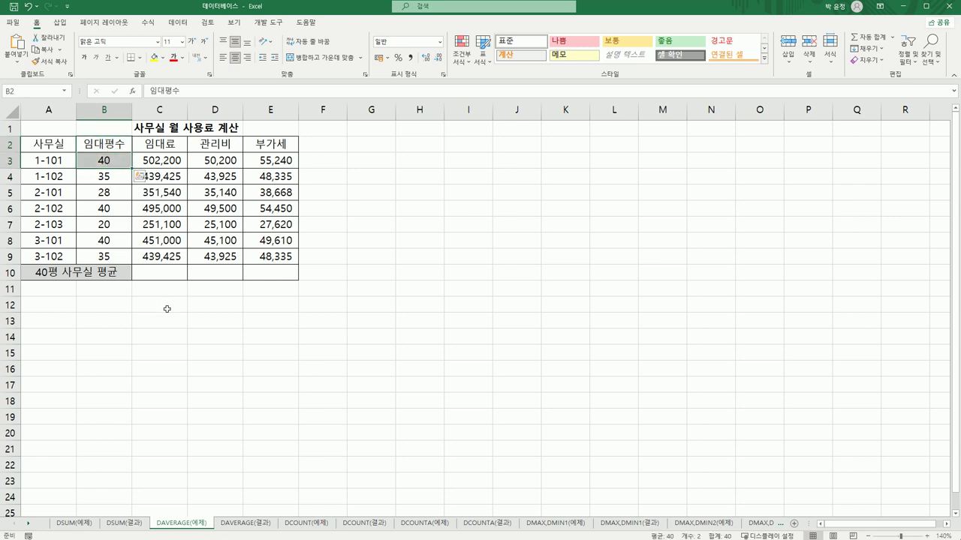
Start a DAVERAGE formula in cell C10 and open its function arguments.
click(160, 273)
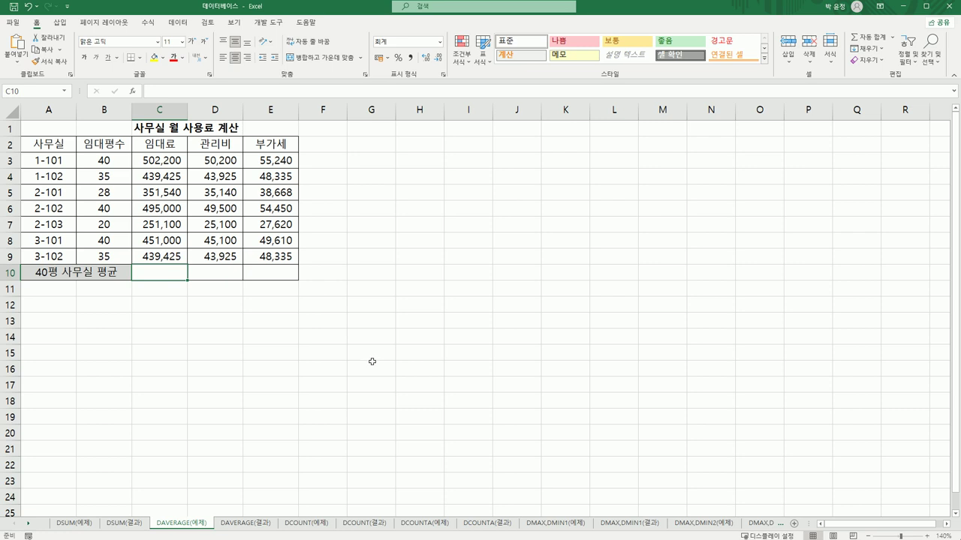
text(=)
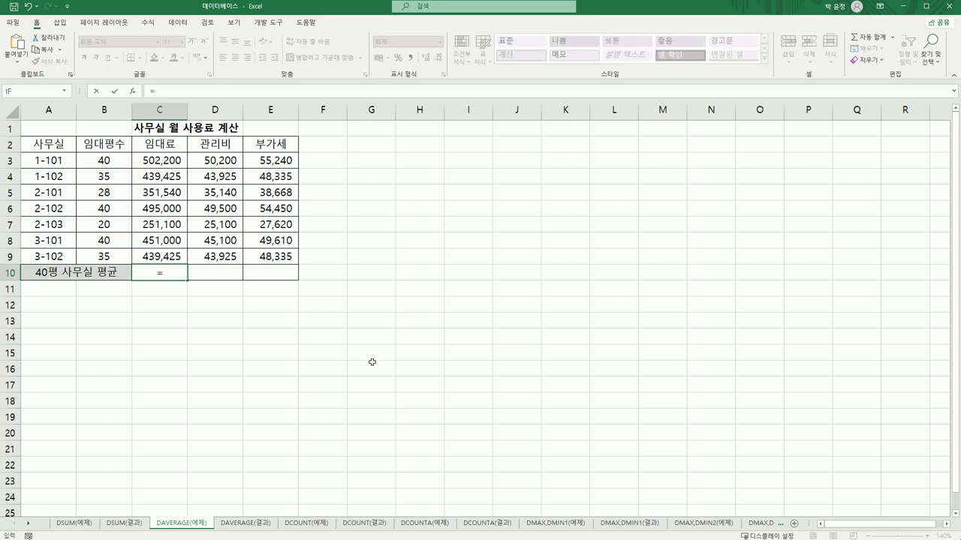
text(d)
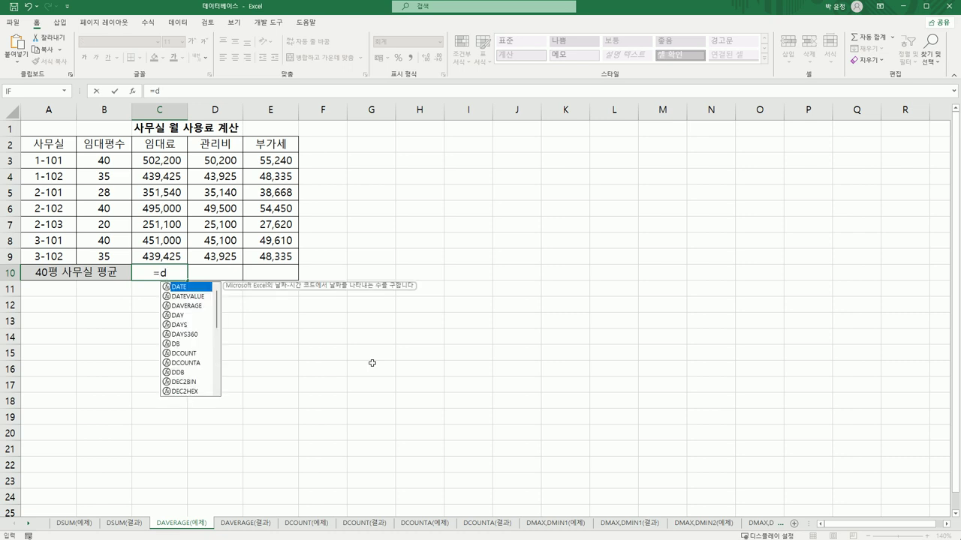
click(199, 307)
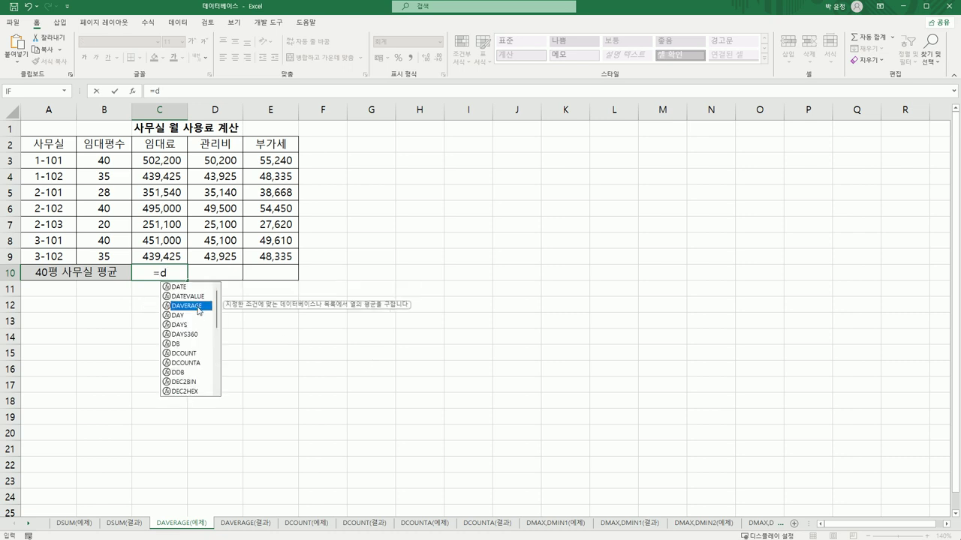
double_click(200, 308)
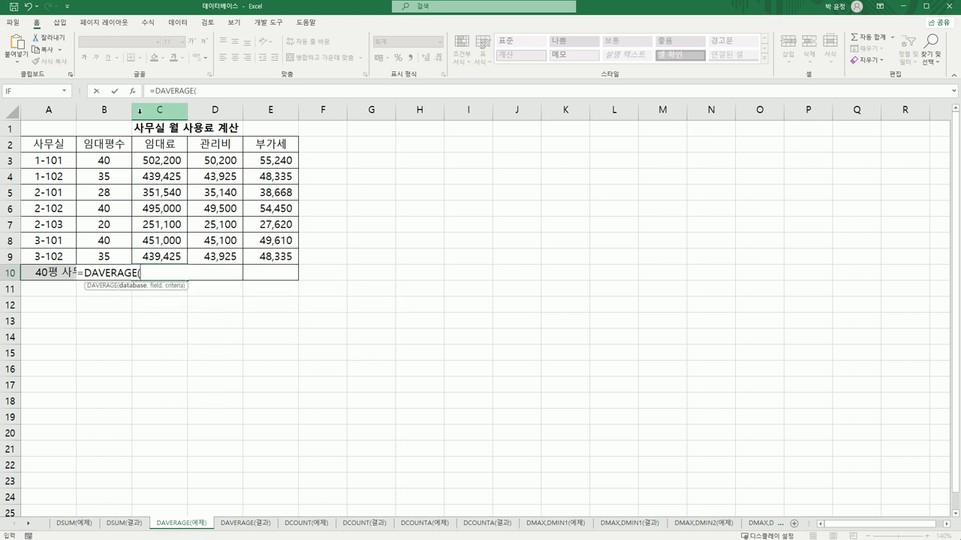
click(132, 90)
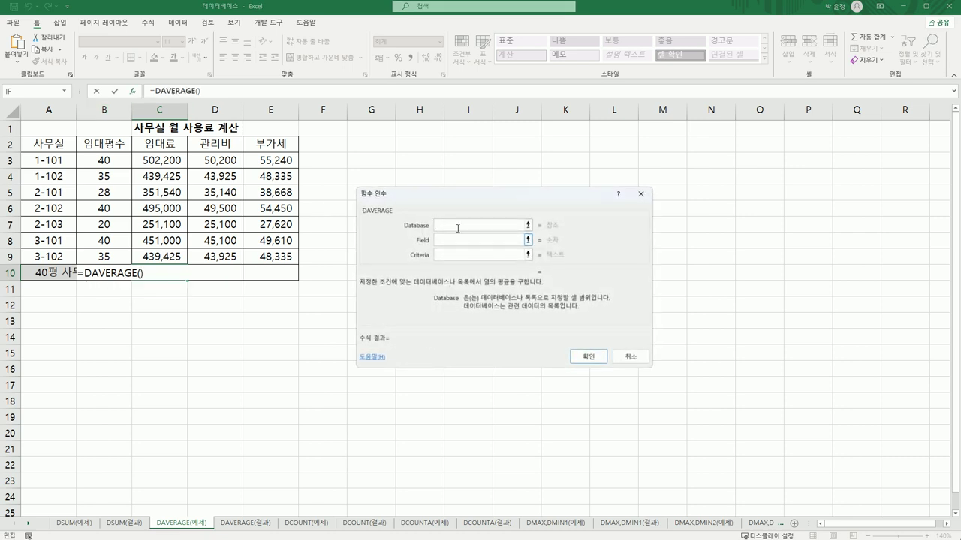
Complete the DAVERAGE formula with database A2:E9, field C2 and criteria B2:B3.
drag(54, 137, 256, 257)
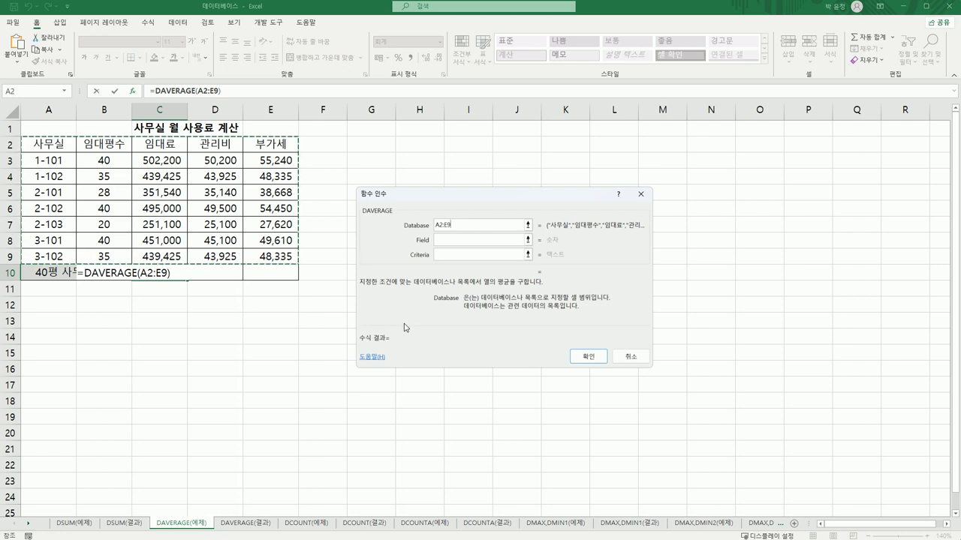
key(Tab)
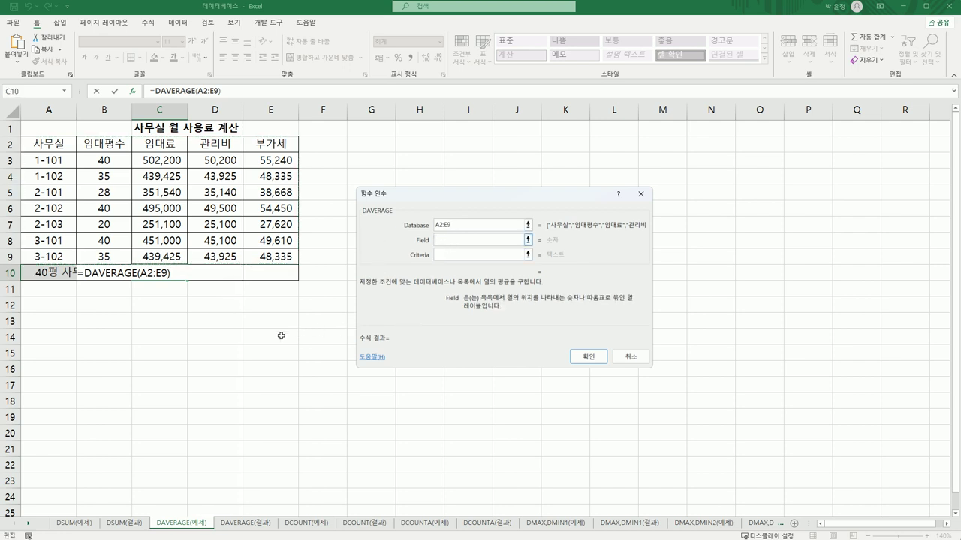
click(164, 146)
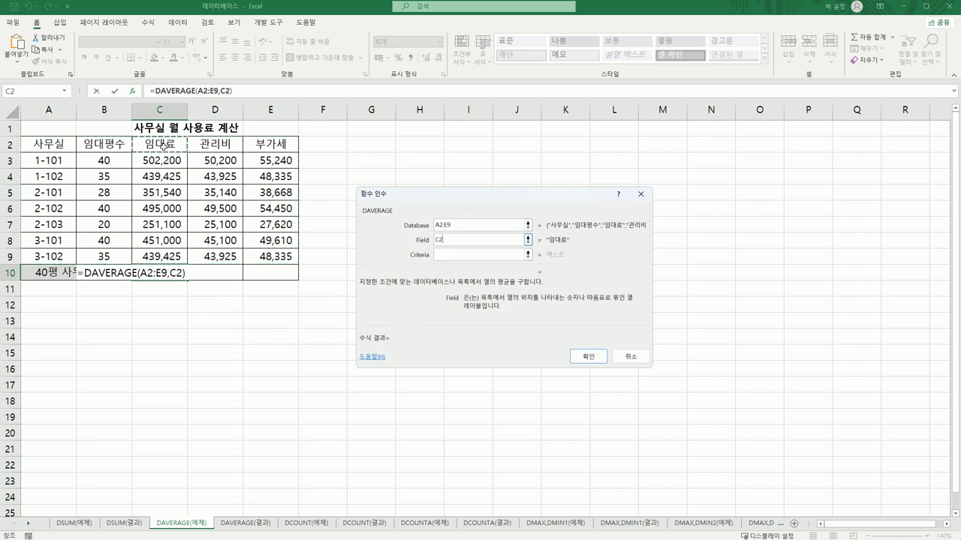
click(452, 253)
click(448, 261)
drag(103, 143, 114, 165)
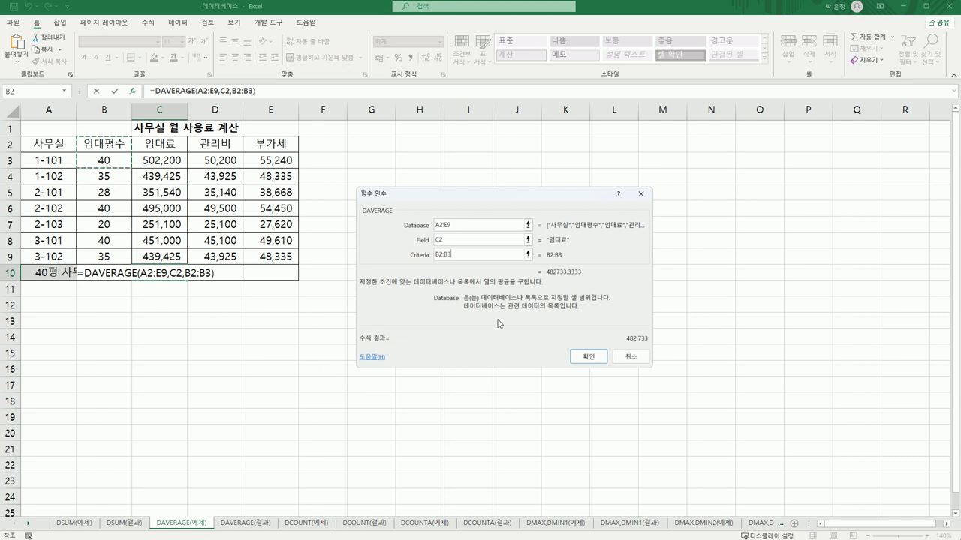
click(574, 355)
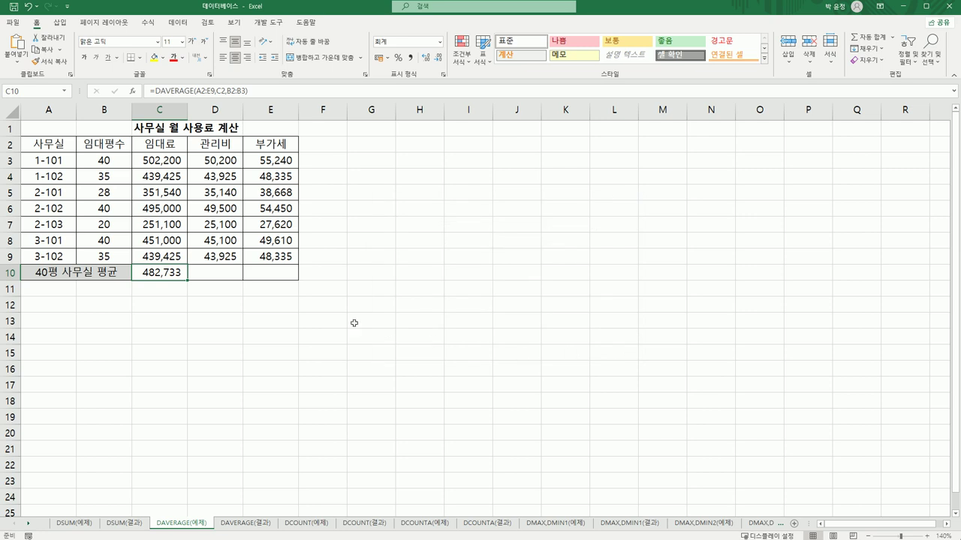
Try filling the C10 formula across to E10 with relative references and inspect the ranges used in E10.
drag(188, 280, 294, 297)
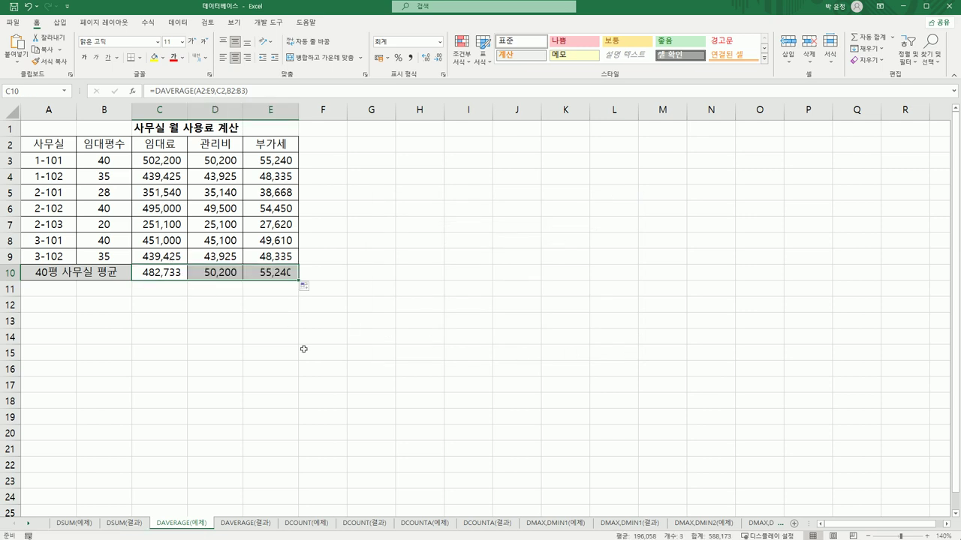
click(272, 273)
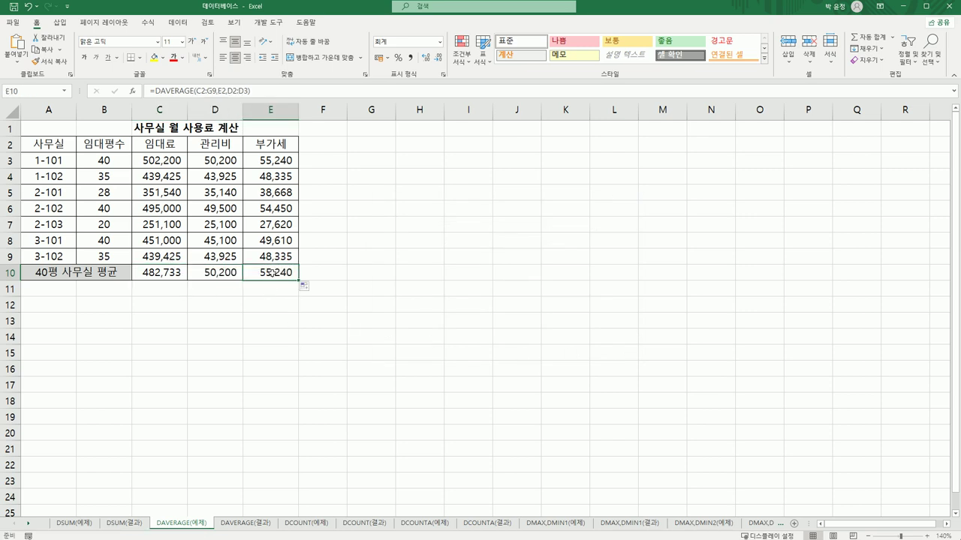
click(259, 89)
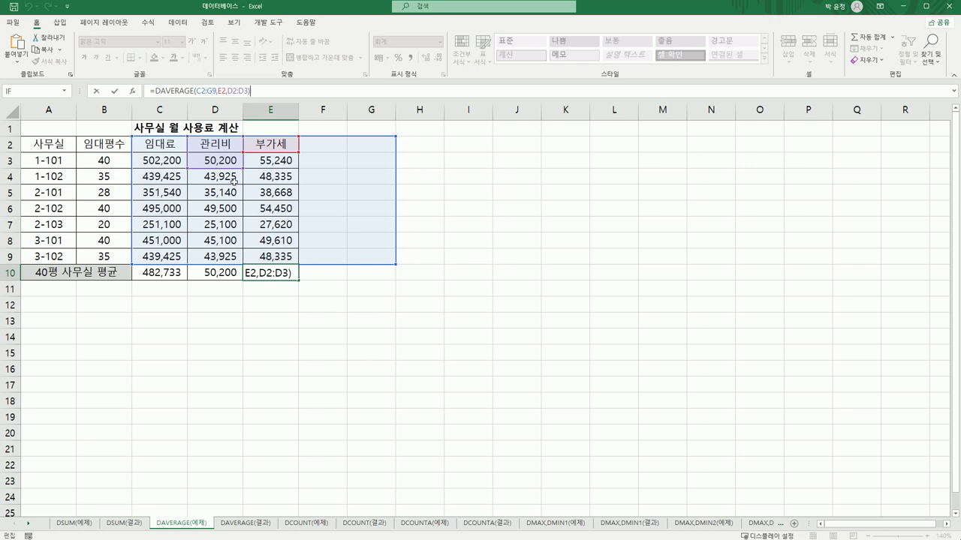
key(ctrl+Return)
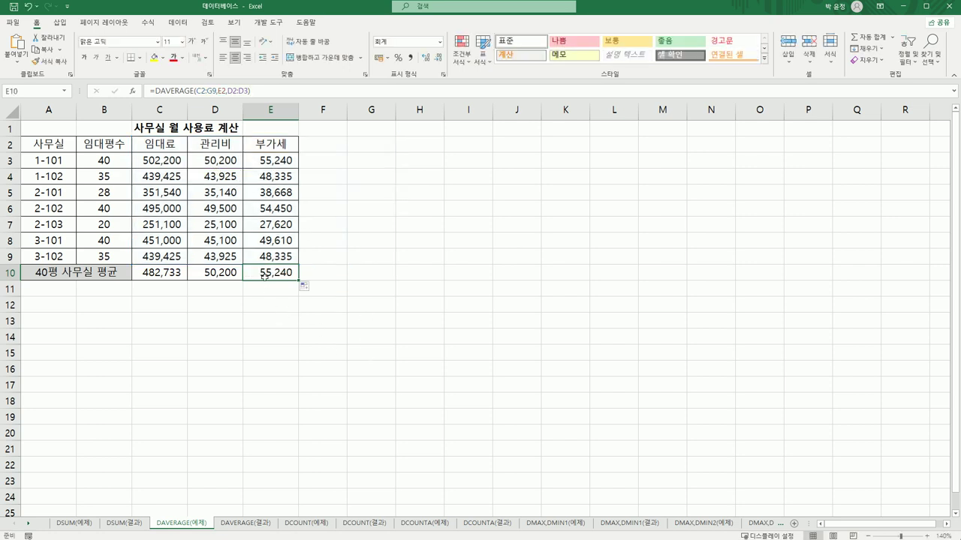
click(276, 163)
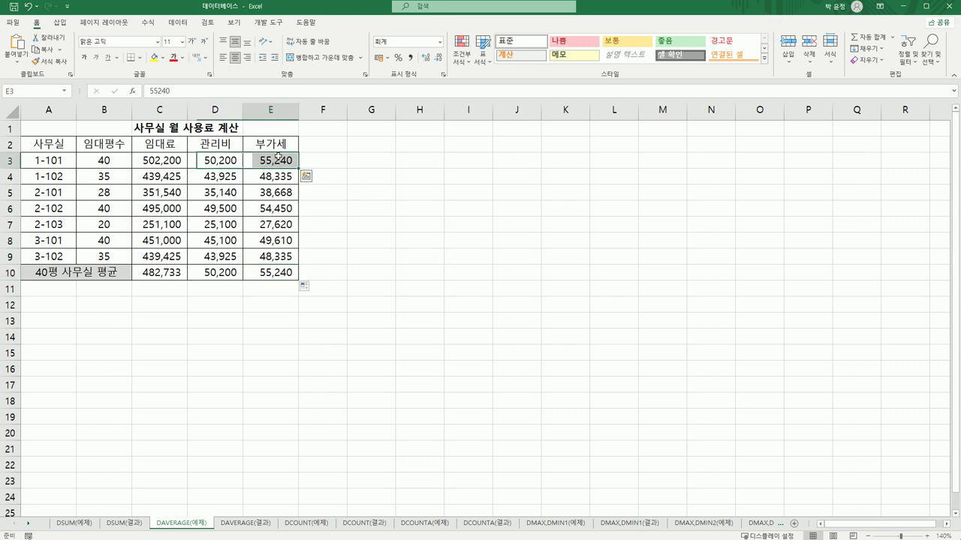
click(275, 274)
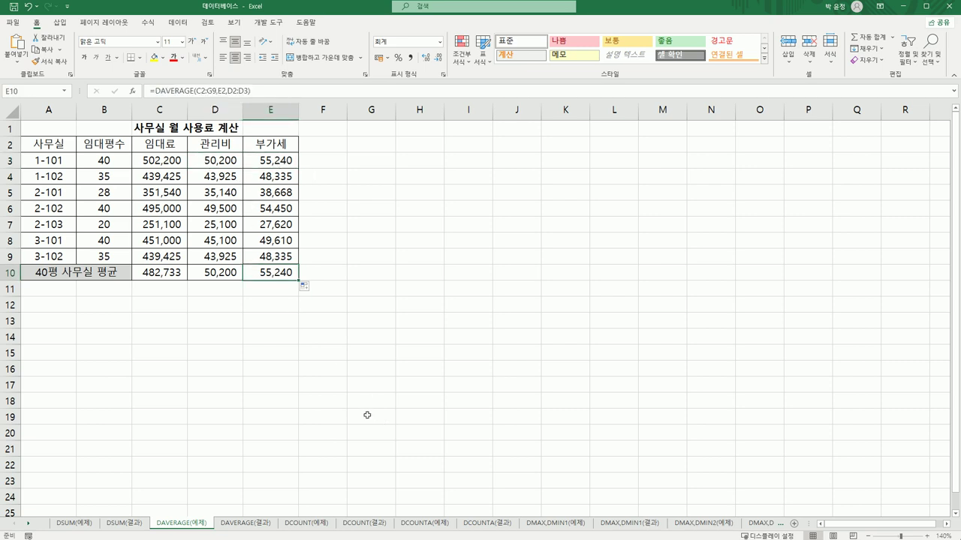
Inspect the ranges used by the formula in D10 and clear the copied formulas from D10:E10.
click(217, 272)
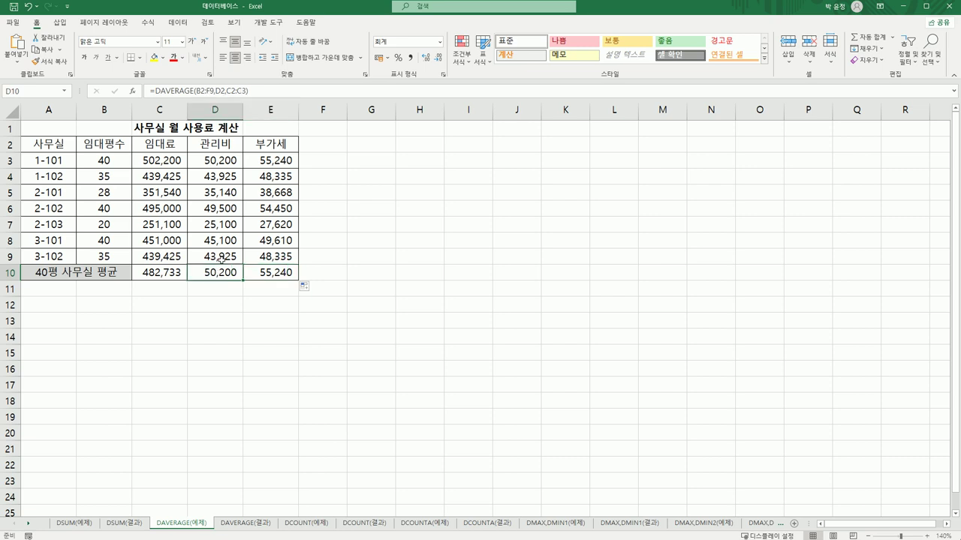
click(262, 90)
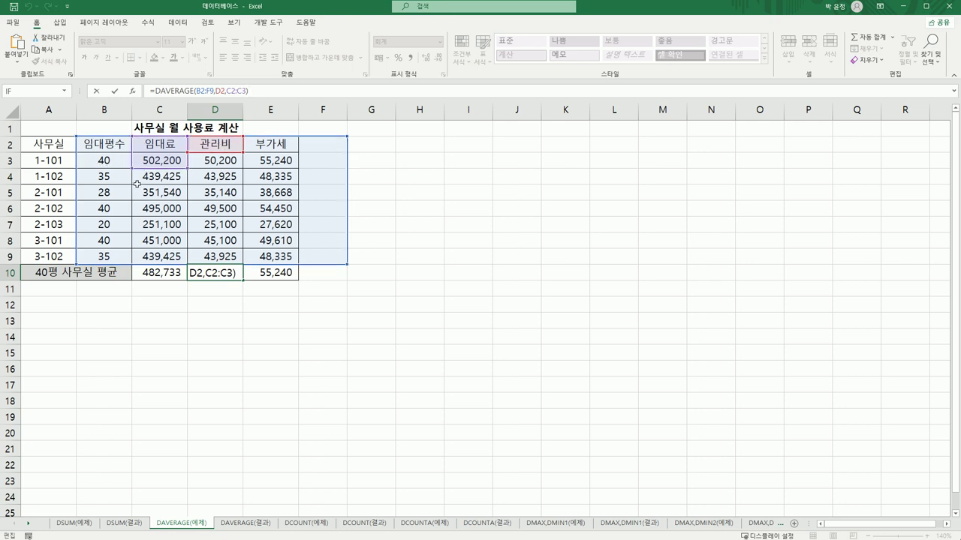
key(ctrl+Return)
click(203, 383)
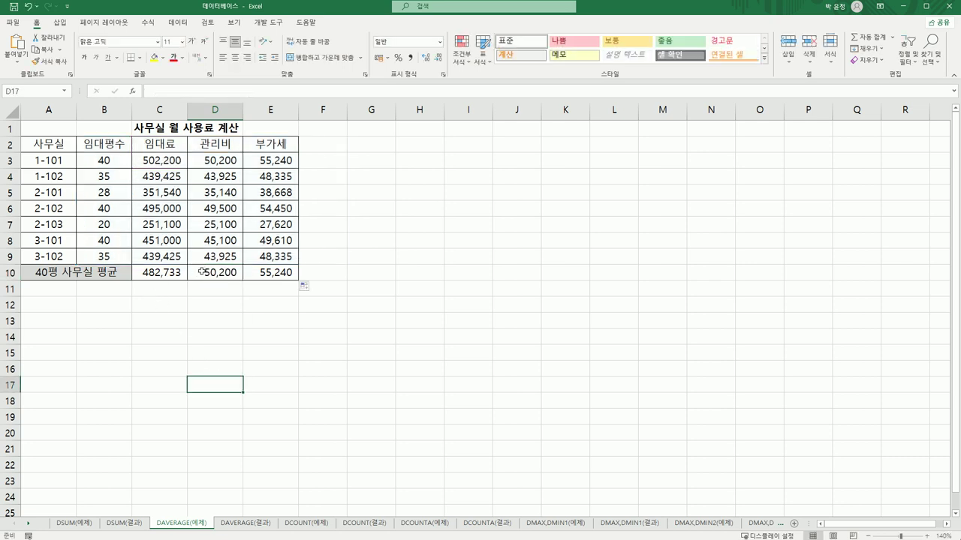
drag(214, 272, 270, 272)
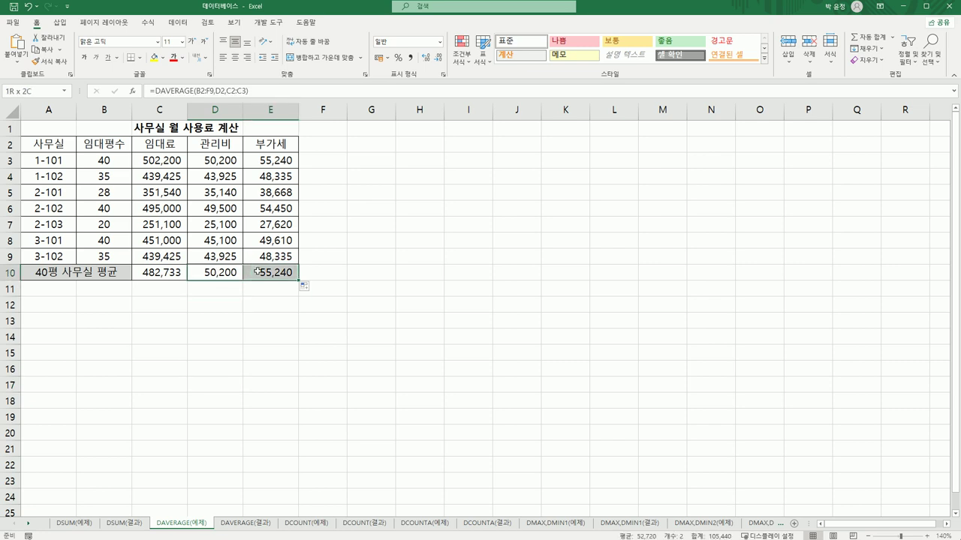
key(Delete)
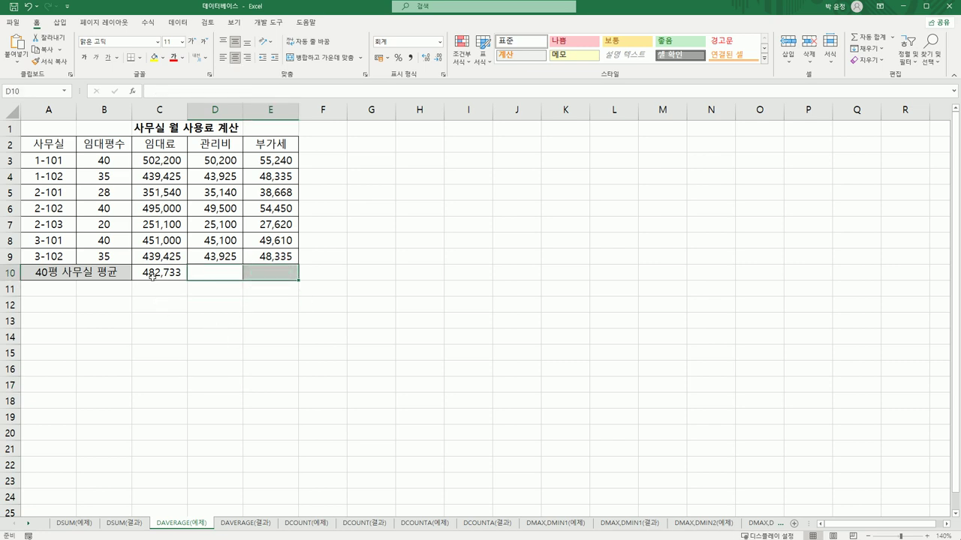
Make the database and criteria ranges in the C10 formula absolute as $A$2:$E$9 and $B$2:$B$3.
click(154, 275)
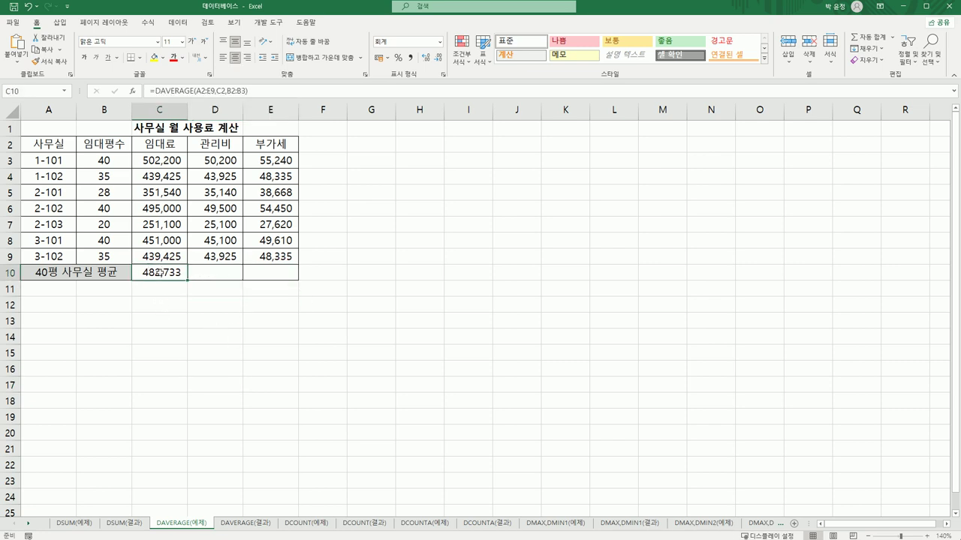
double_click(159, 273)
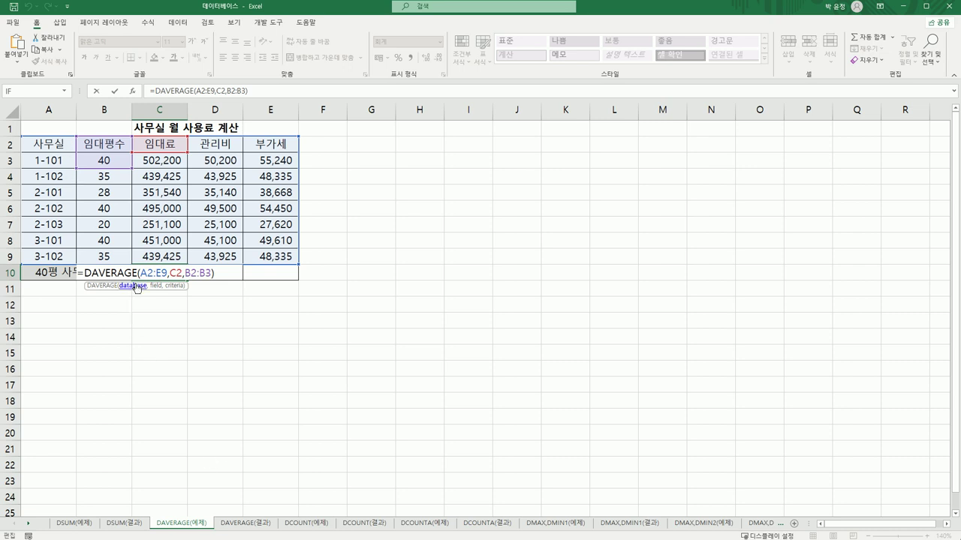
drag(139, 273, 168, 273)
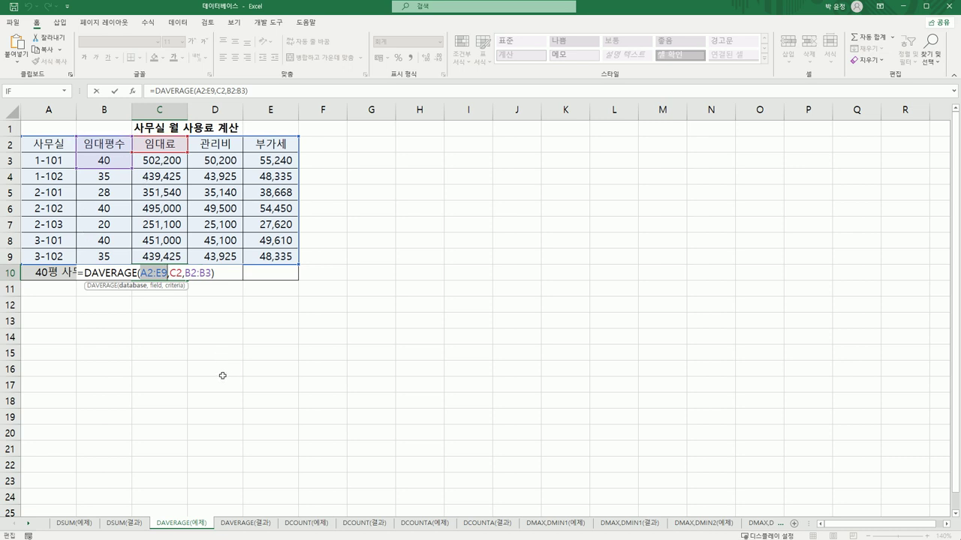
key(F4)
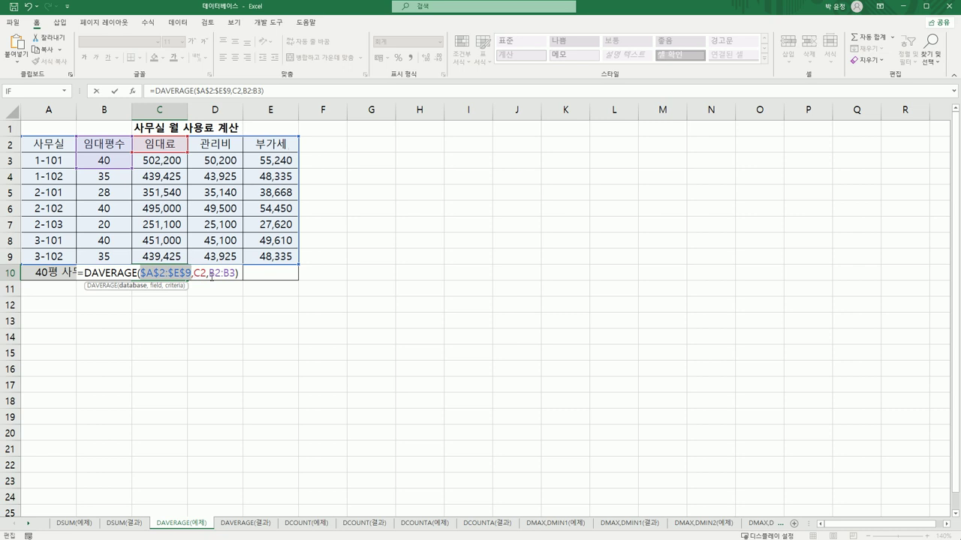
drag(209, 274, 237, 274)
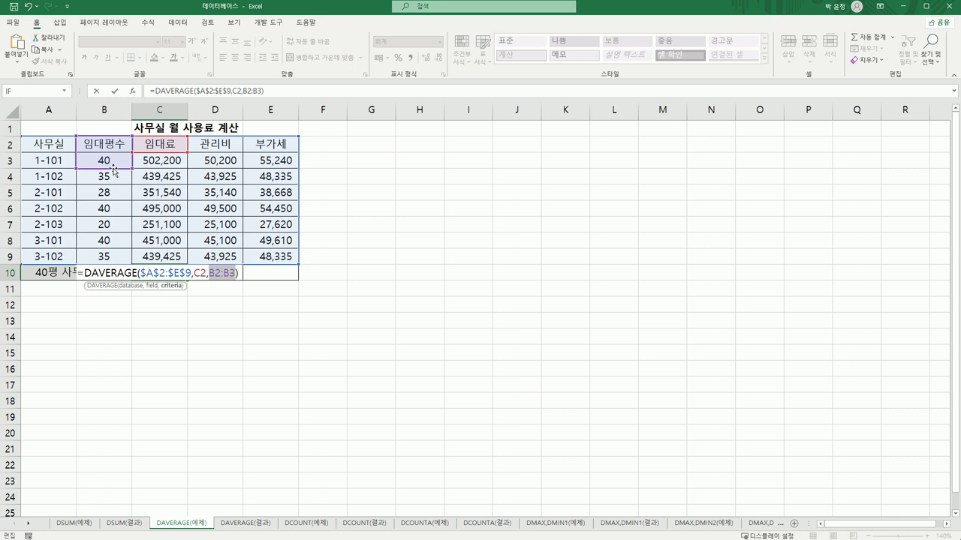
key(F4)
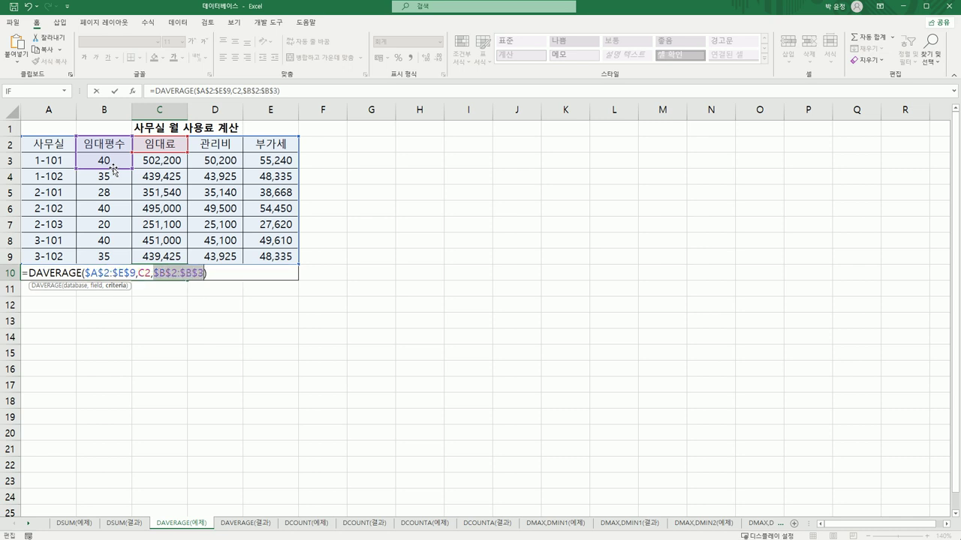
key(Return)
Fill the C10 formula across to E10 and check the references in the 부가세 average formula.
click(180, 274)
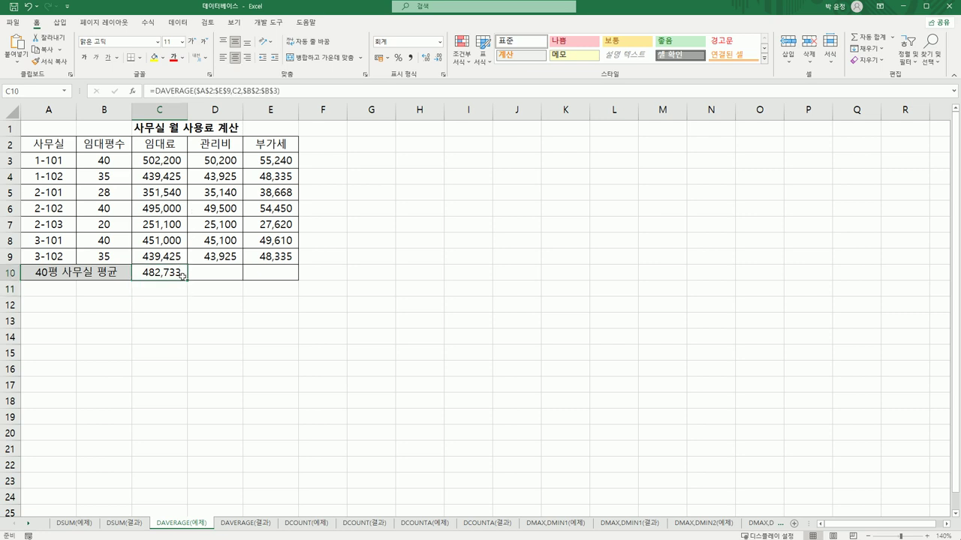
drag(187, 280, 285, 276)
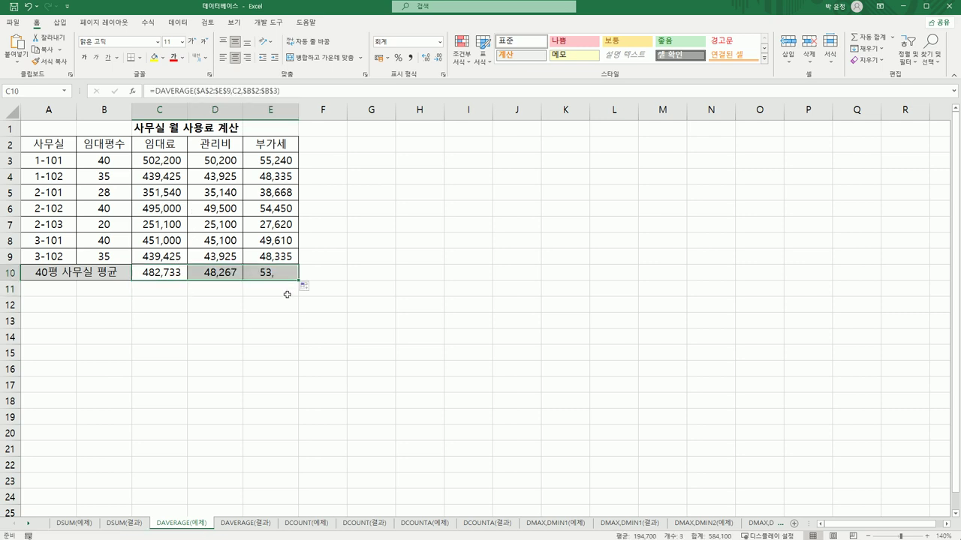
click(285, 276)
key(F2)
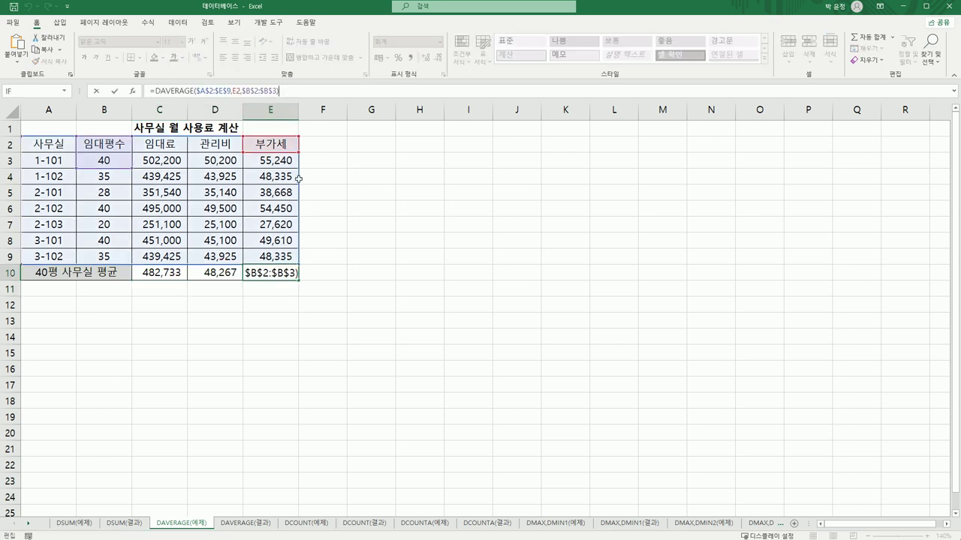
click(275, 276)
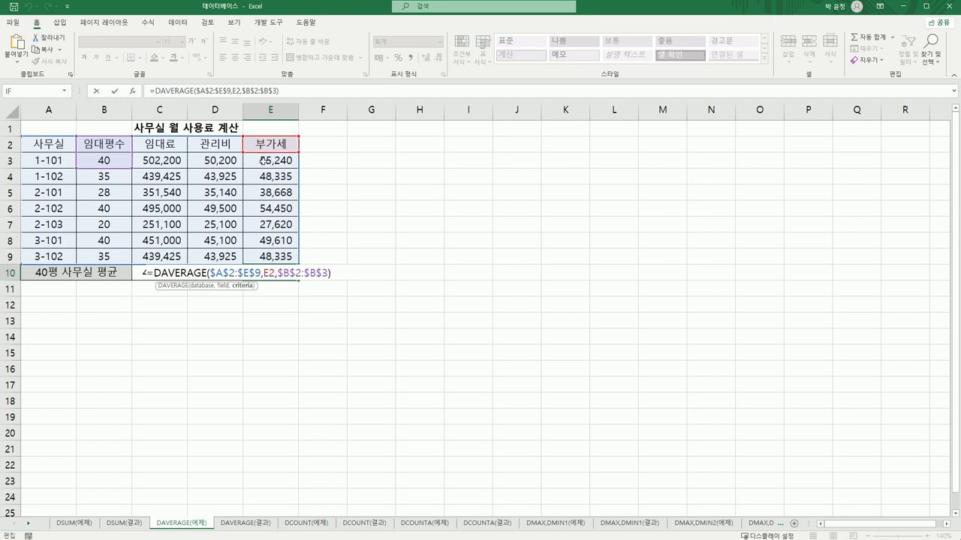
key(ctrl+Return)
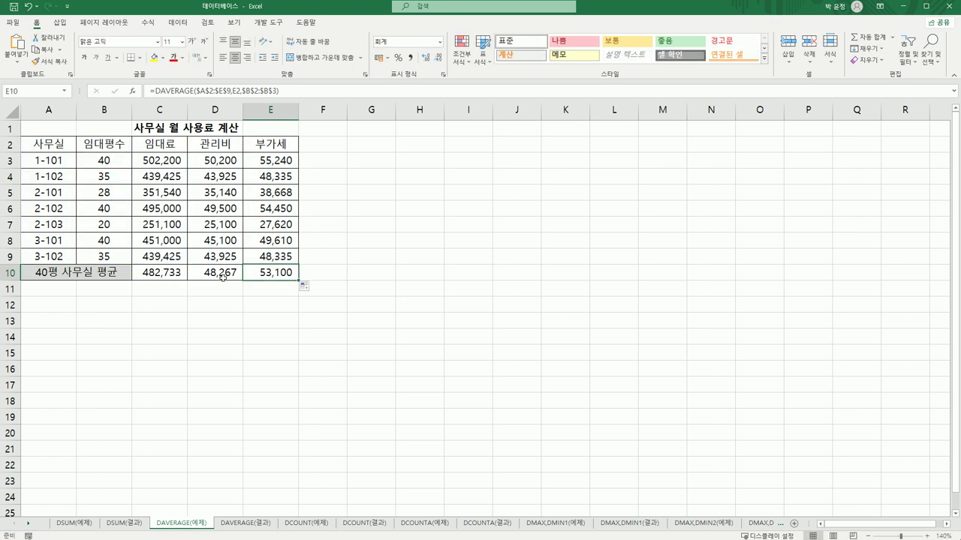
Review the C10 formula and compare the averages with the DAVERAGE(결과) sheet.
click(160, 274)
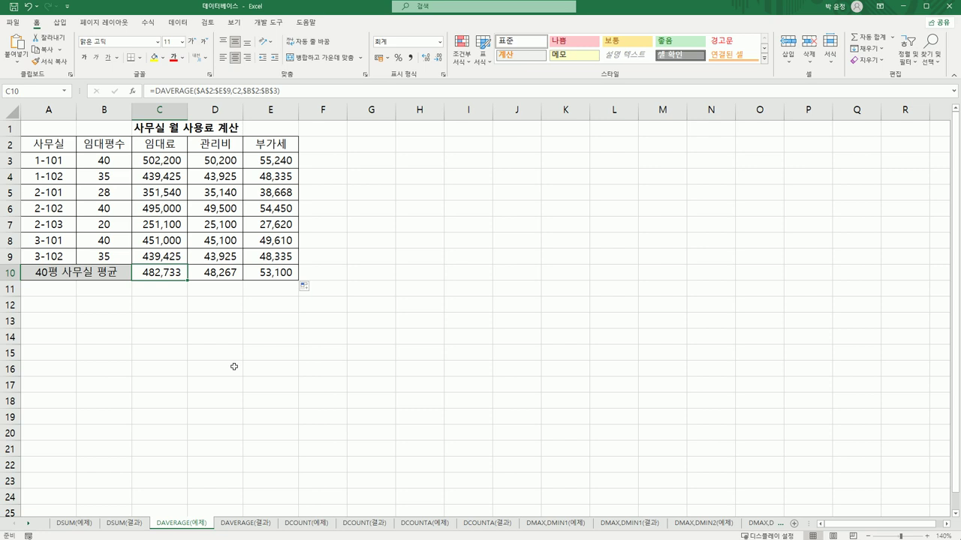
click(251, 524)
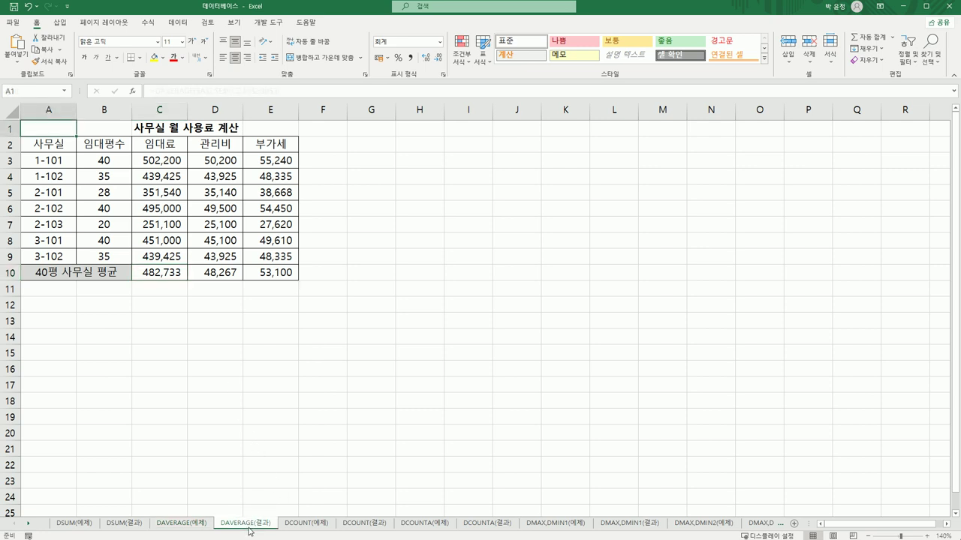
Compare the DAVERAGE(예제) and DAVERAGE(결과) sheets, and open the DCOUNT(예제) sheet.
click(190, 528)
click(236, 524)
click(316, 528)
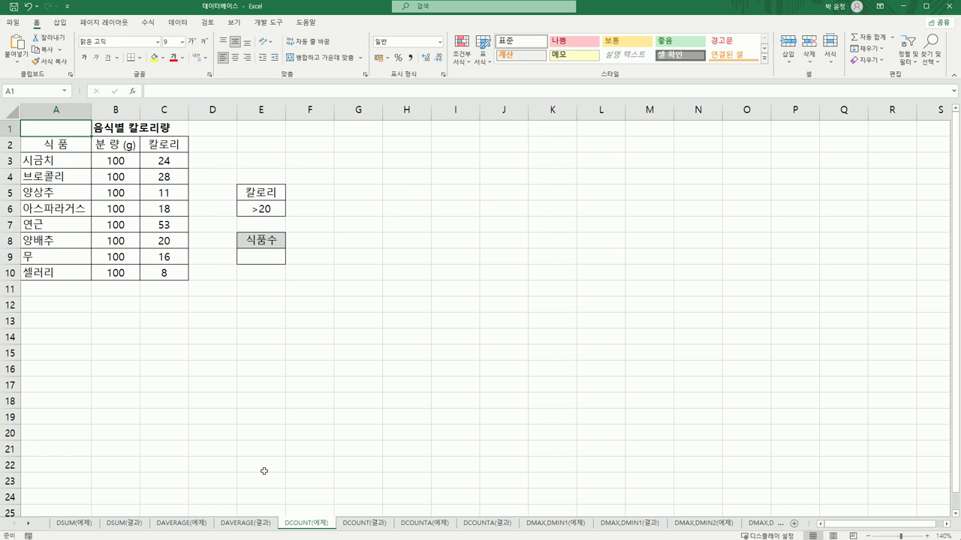
Examine the 칼로리 column of the food table against the >20 criterion in E6.
click(261, 258)
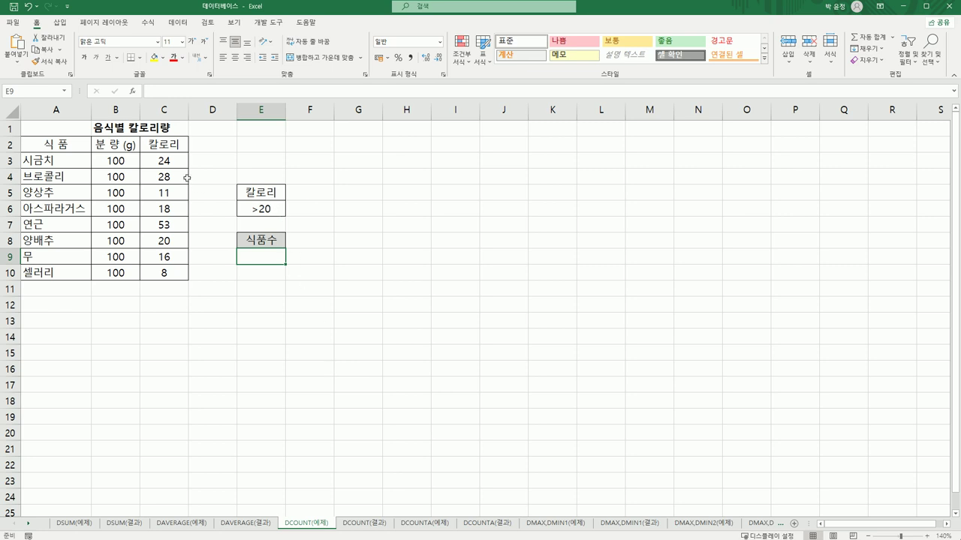
click(167, 147)
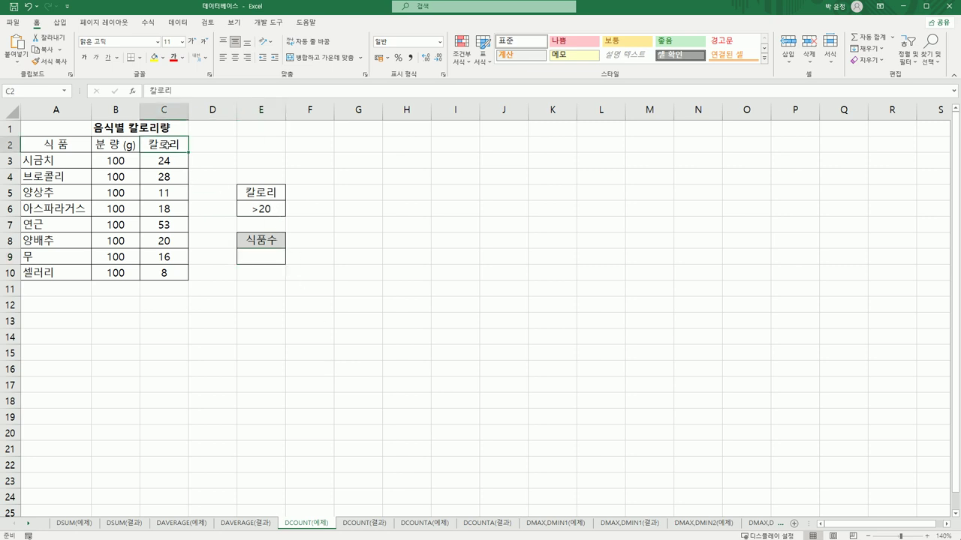
click(264, 206)
click(179, 160)
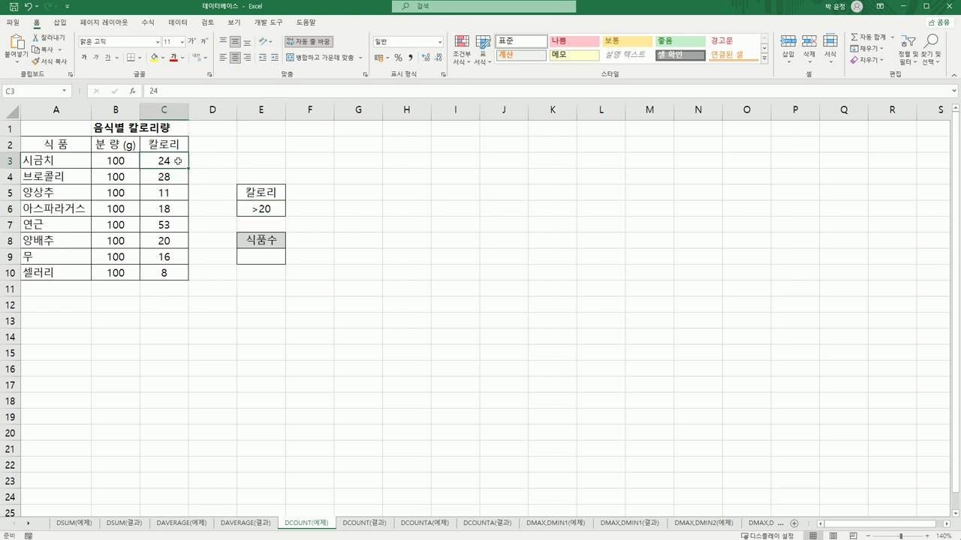
click(176, 175)
click(170, 228)
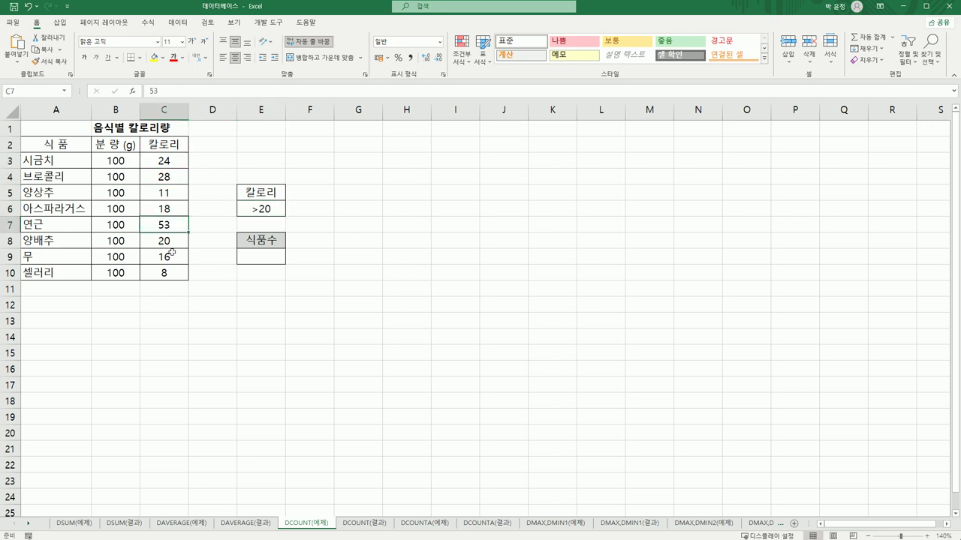
click(254, 209)
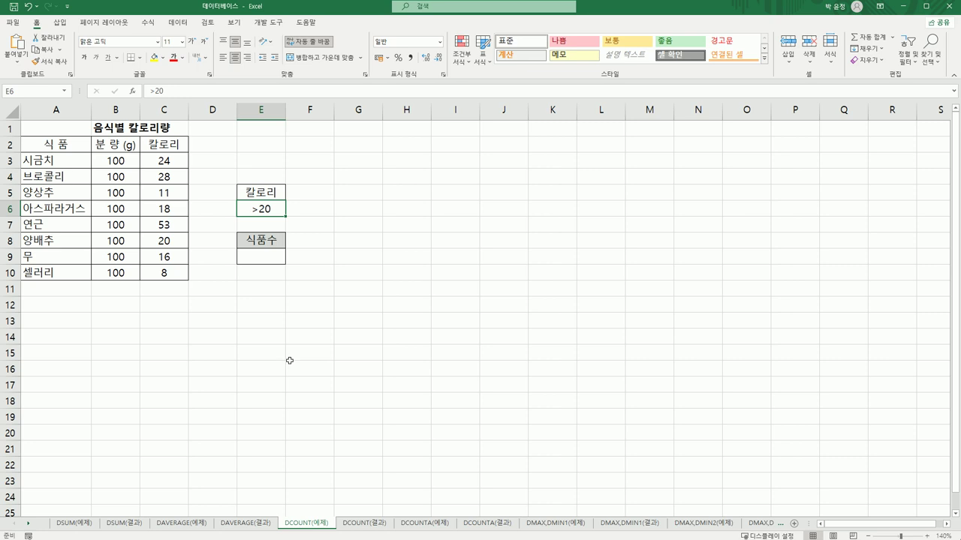
Start a DCOUNT formula in the 식품수 result cell E9 and open its function arguments.
click(257, 255)
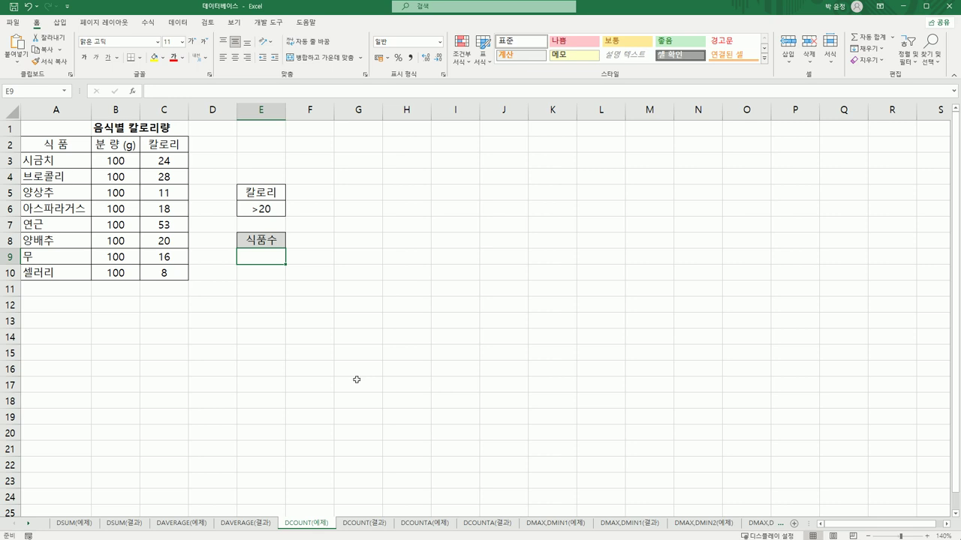
text(=)
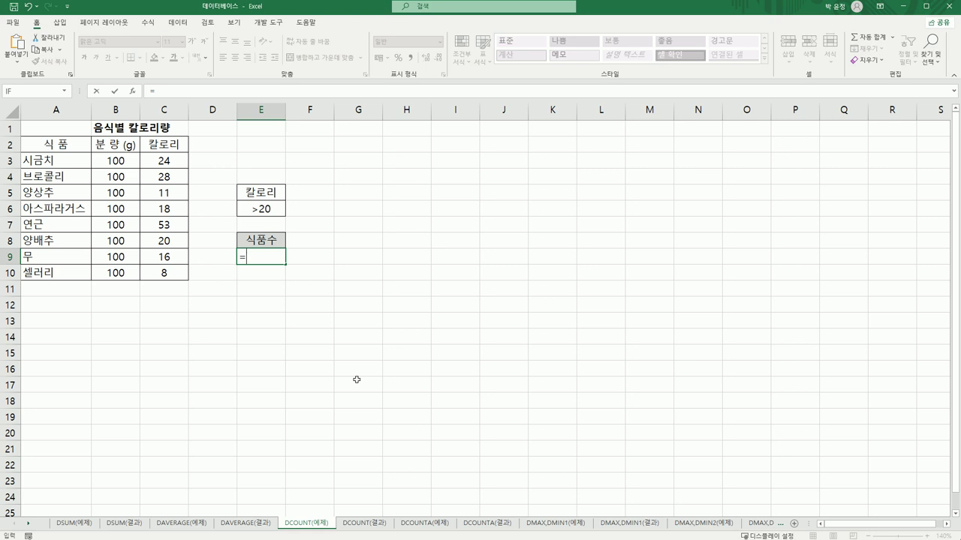
text(dc)
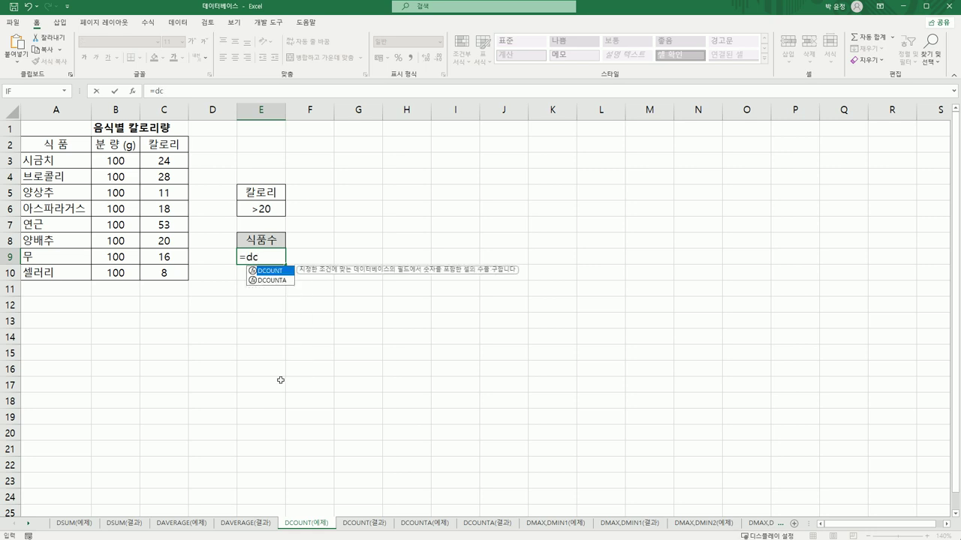
double_click(265, 271)
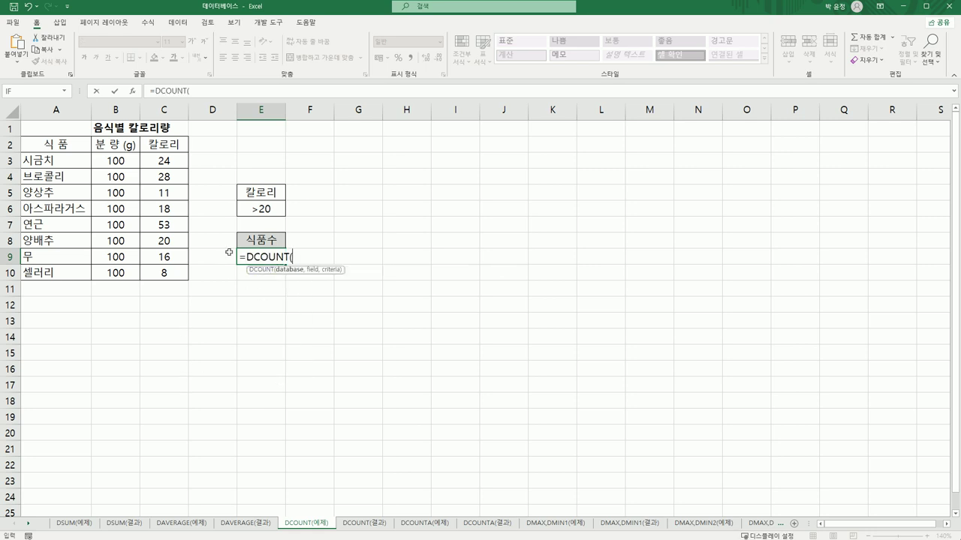
click(132, 91)
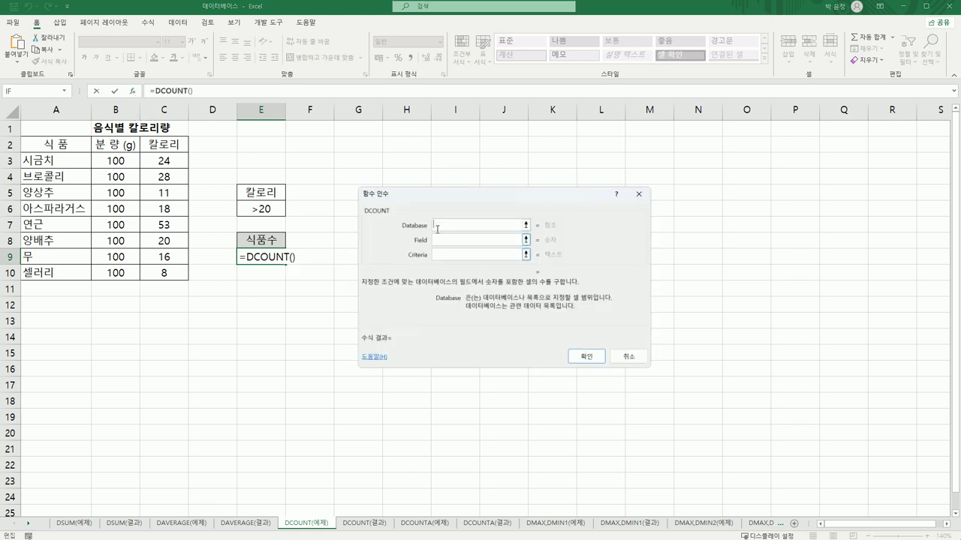
Complete the DCOUNT function with database A2:C10, field C2 and criteria E5:E6.
drag(65, 146, 149, 270)
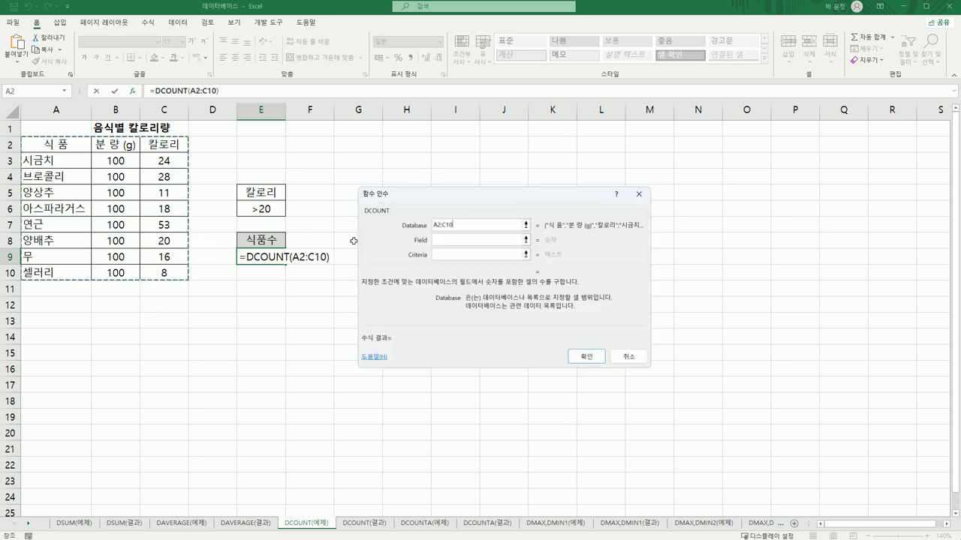
click(451, 241)
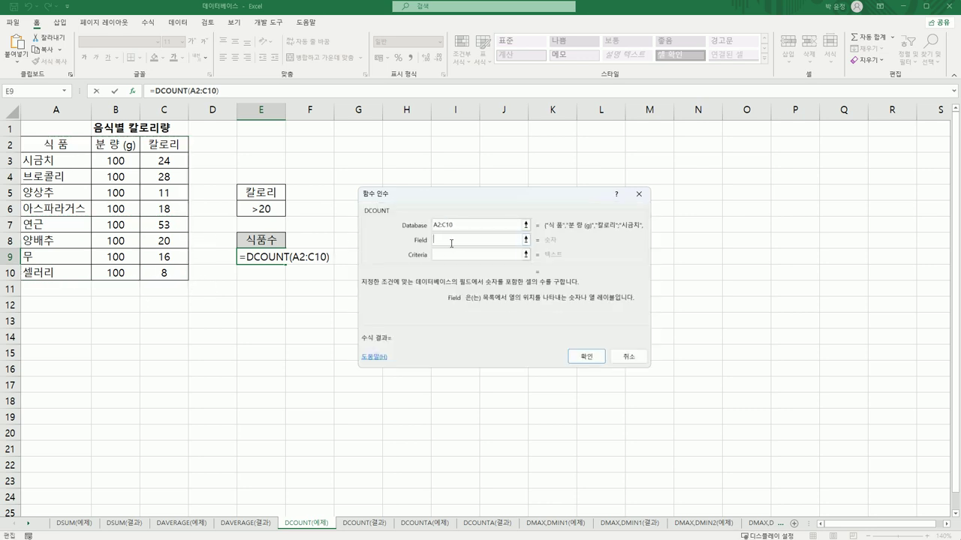
click(154, 143)
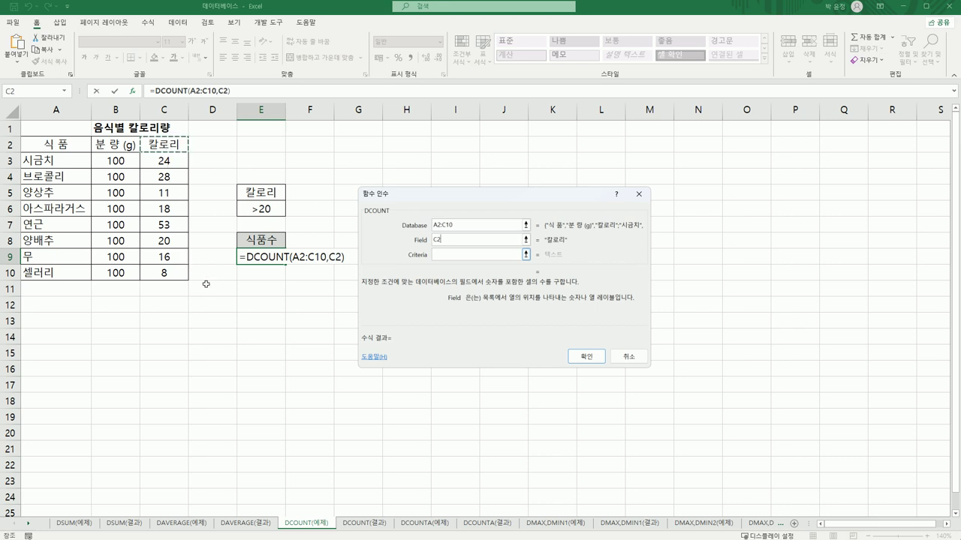
click(453, 255)
click(272, 195)
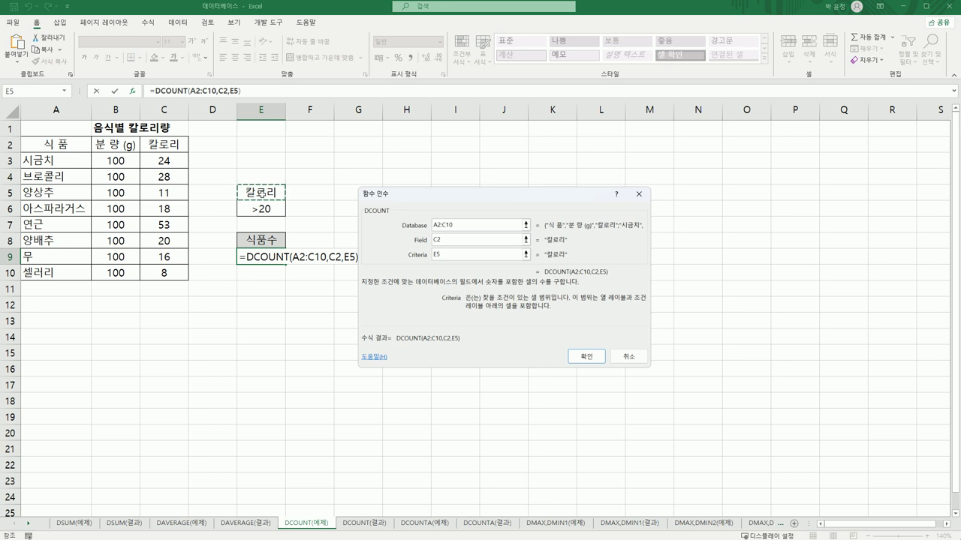
drag(264, 196, 264, 214)
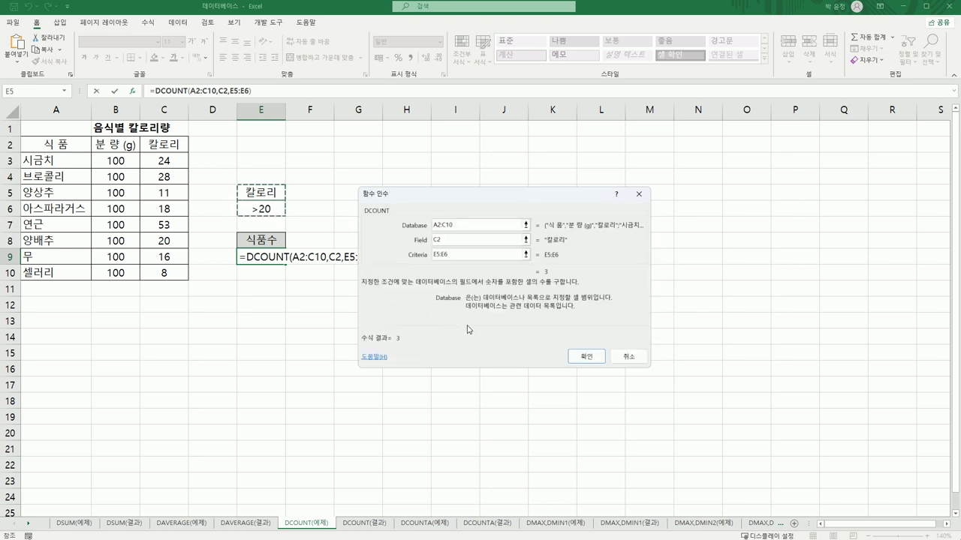
click(586, 357)
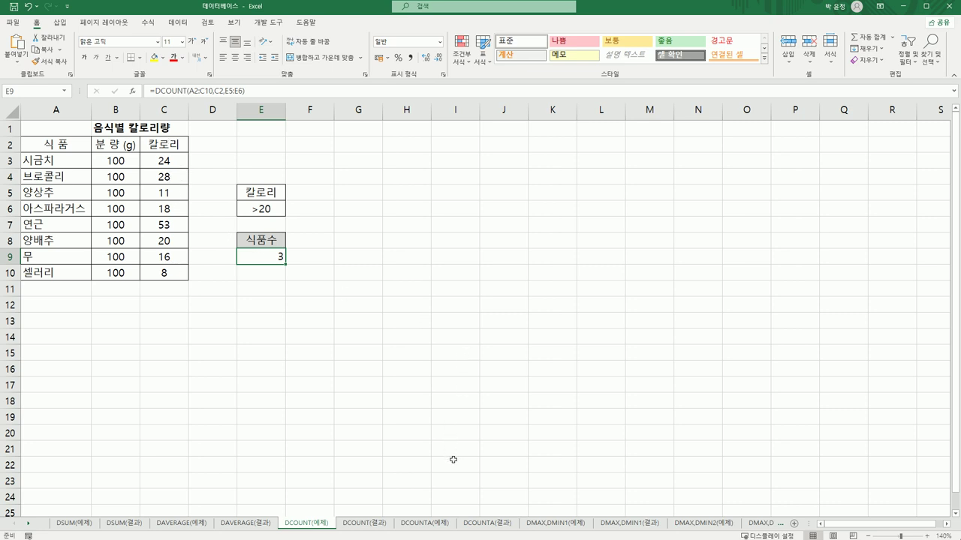
Compare the food count with the DCOUNT(결과) sheet and open the DCOUNTA(예제) sheet.
click(366, 523)
click(320, 524)
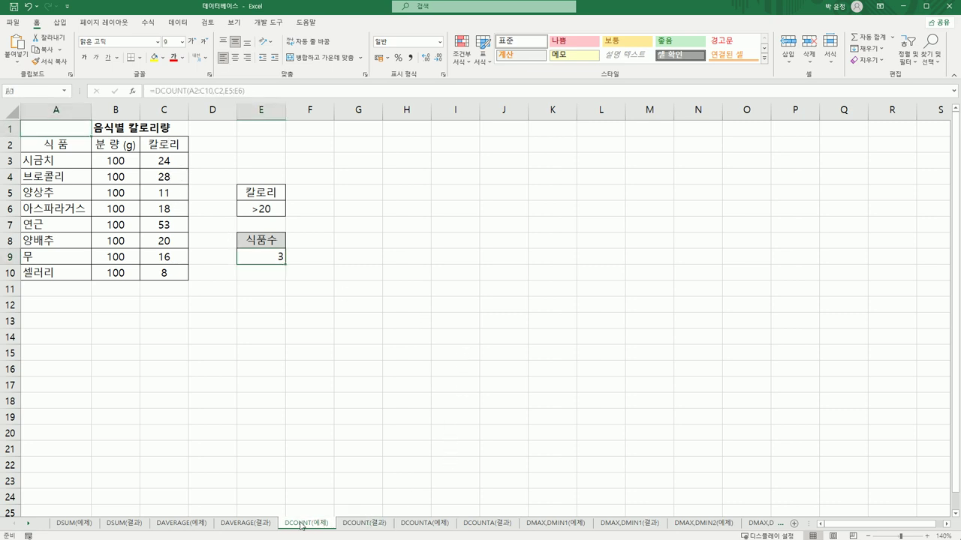
click(364, 524)
click(418, 529)
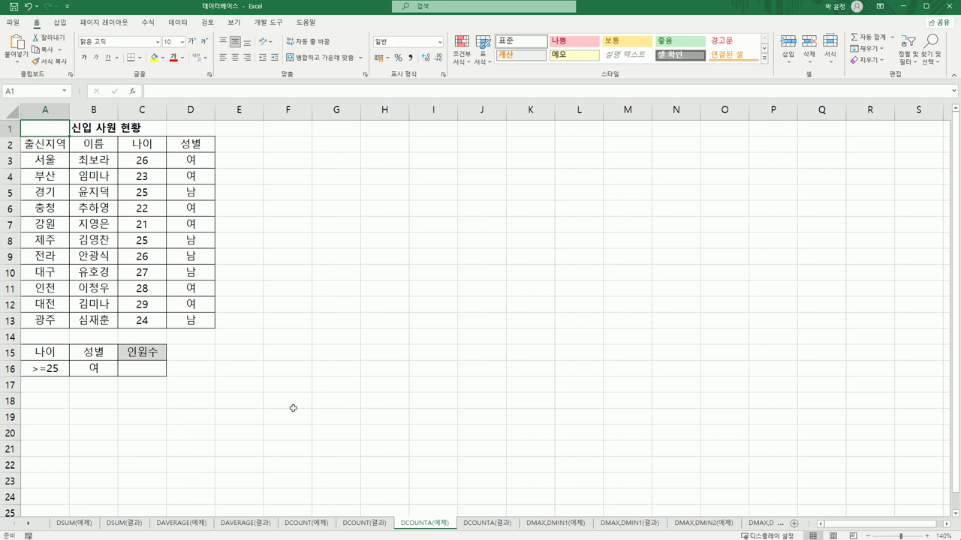
Examine the 나이 and 성별 columns of the new employee table and the criteria range A15:B16.
click(153, 373)
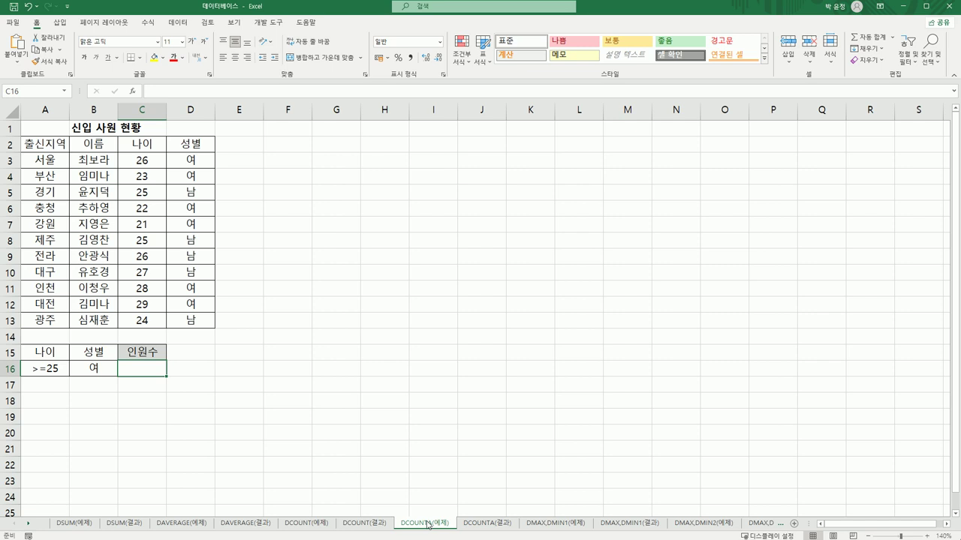
click(150, 163)
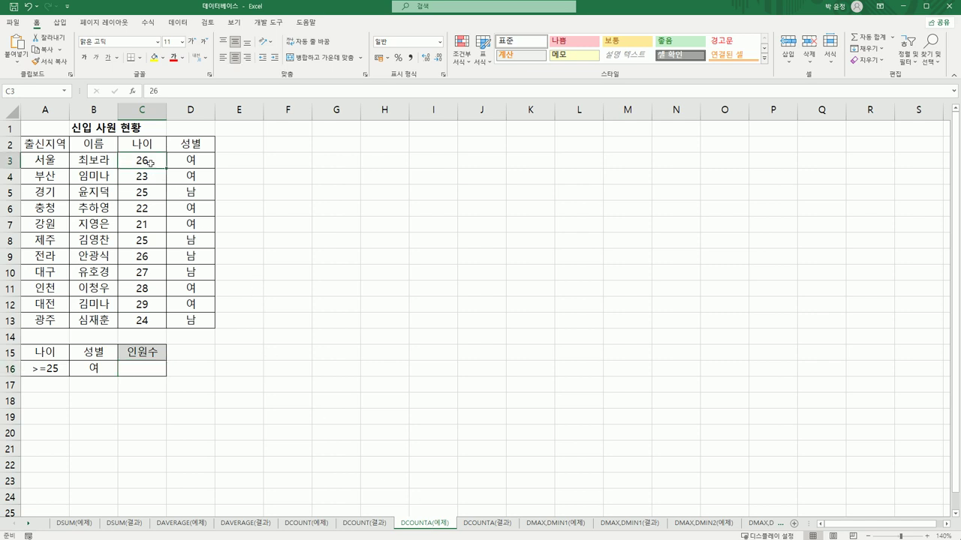
click(195, 164)
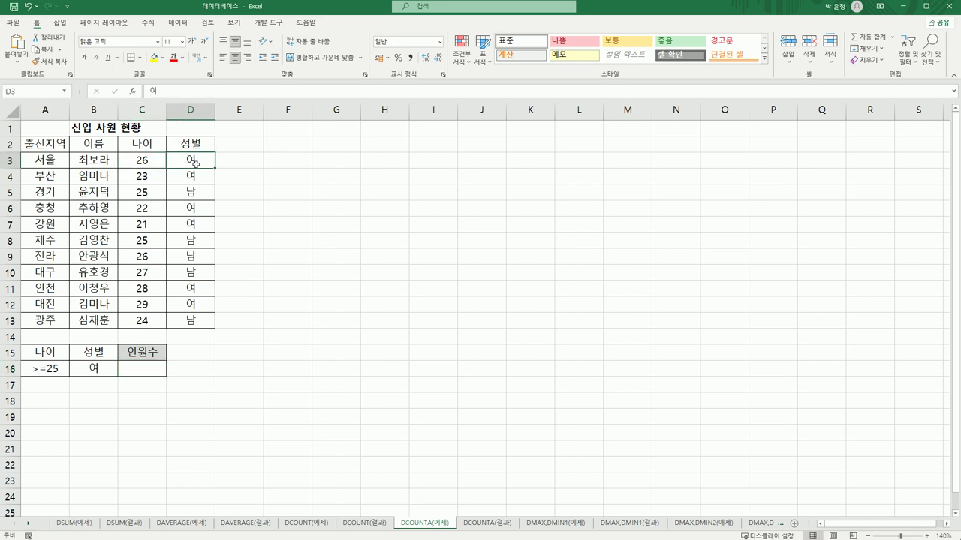
click(150, 366)
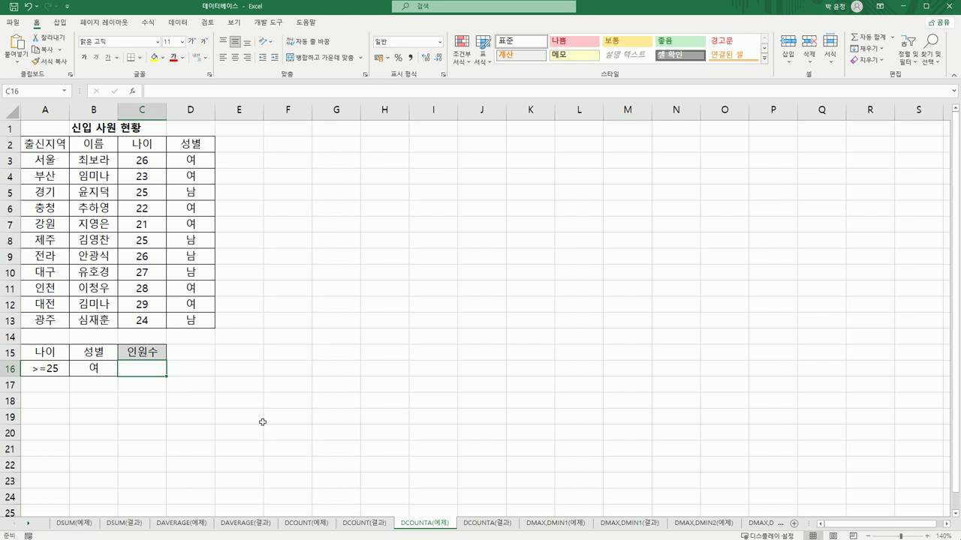
drag(45, 353, 45, 368)
key(ctrl+v)
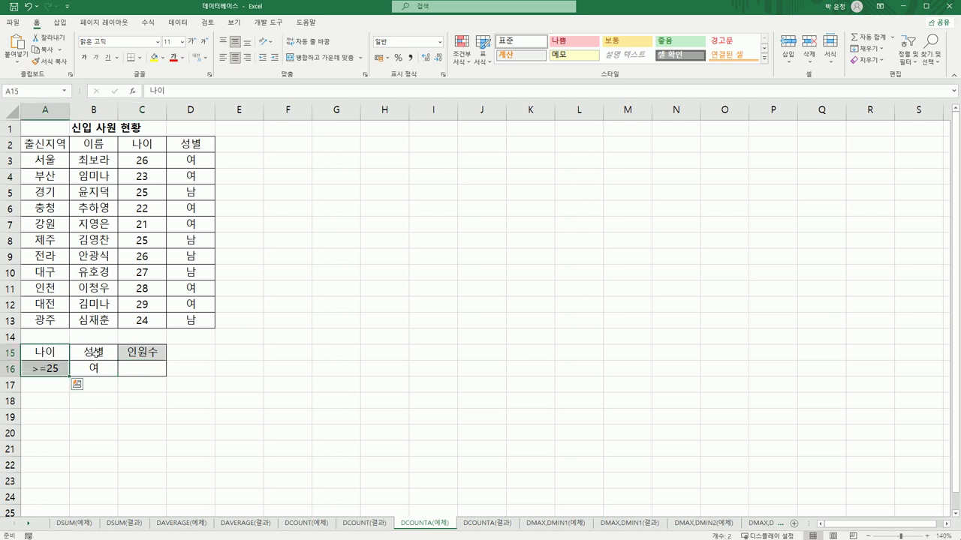
click(97, 366)
drag(41, 369, 96, 368)
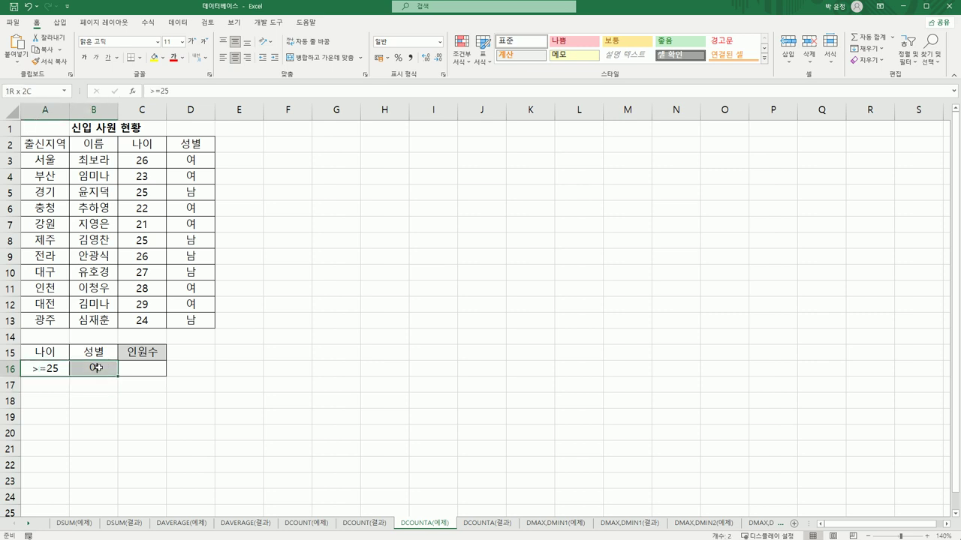
key(ctrl+v)
Start a DCOUNTA formula in the 인원수 result cell C16 and open its function arguments.
click(146, 371)
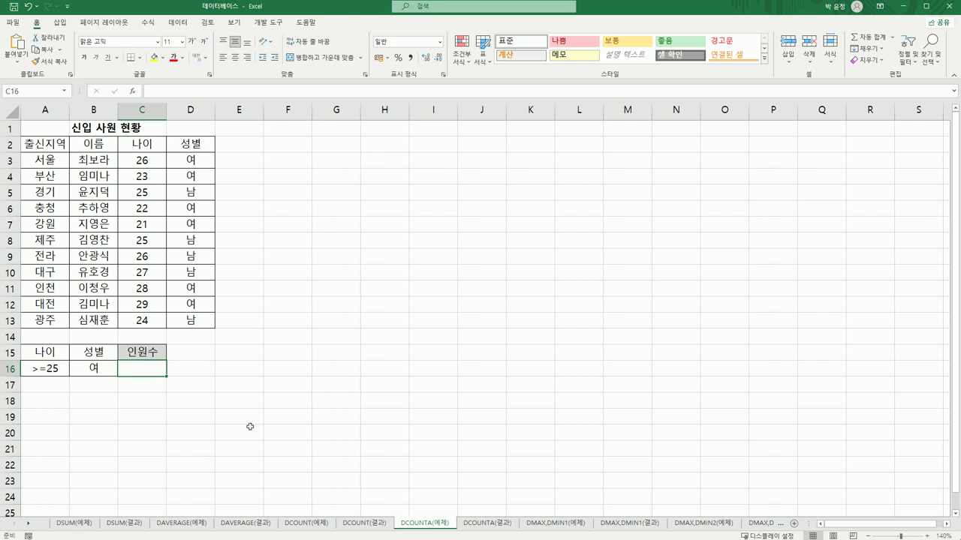
text(=d)
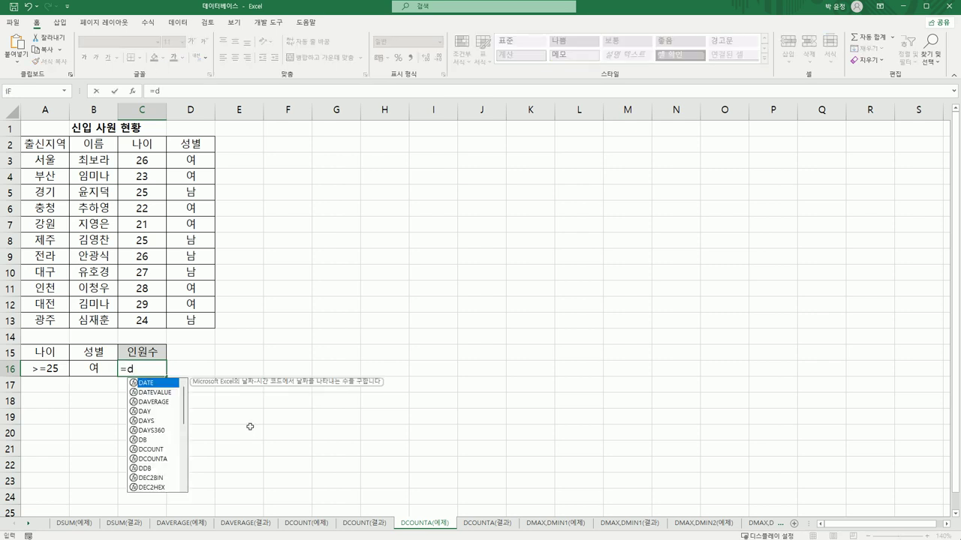
text(c)
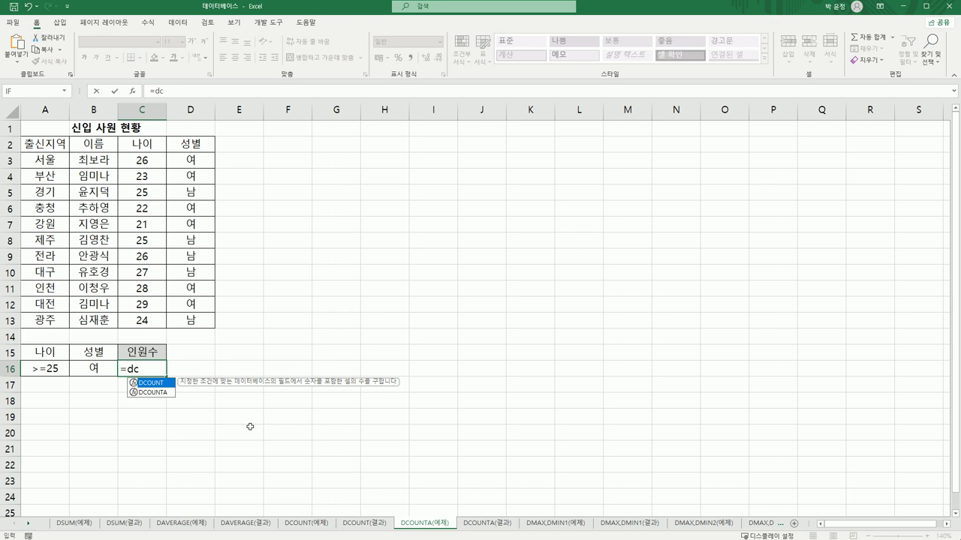
click(159, 393)
double_click(159, 393)
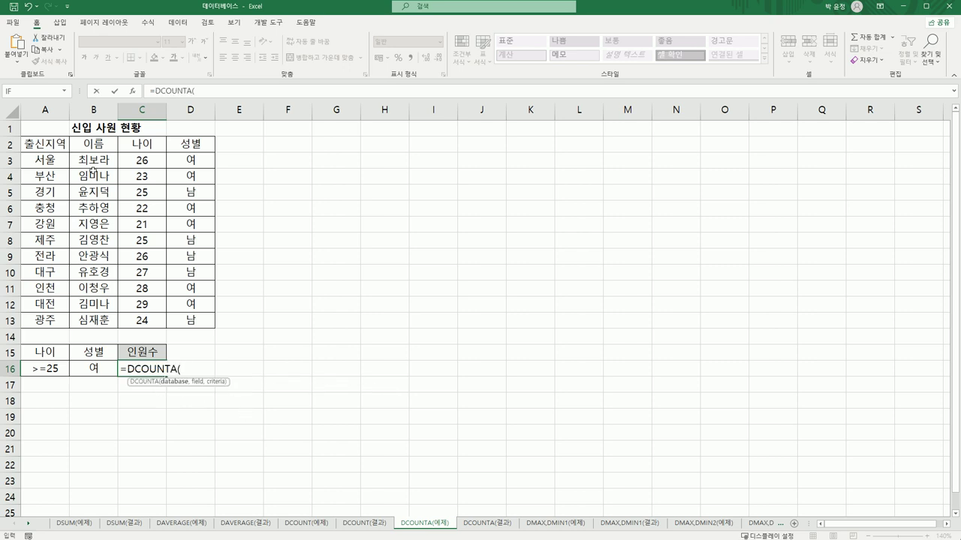
click(132, 91)
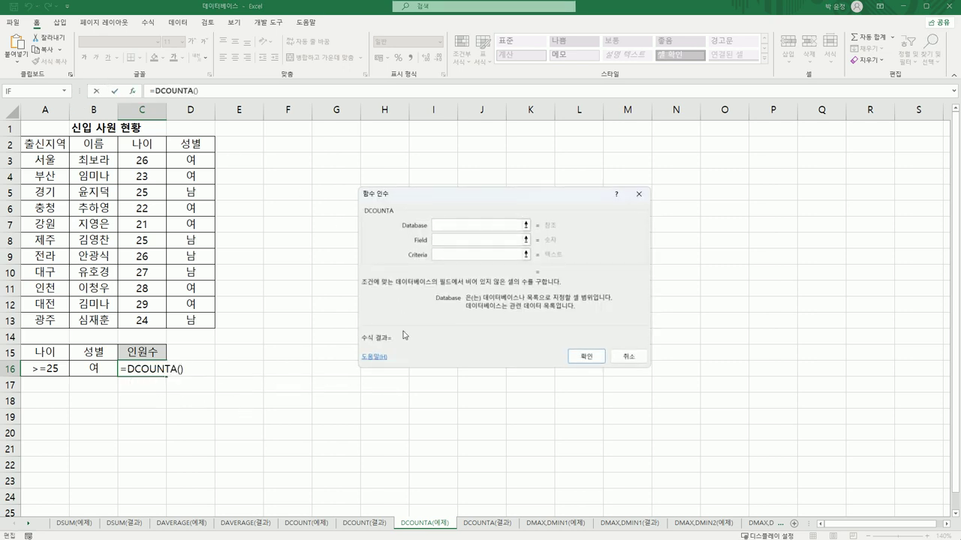
Complete the DCOUNTA function with database A2:D13, field D2 and criteria A15:B16.
drag(51, 144, 201, 322)
key(Tab)
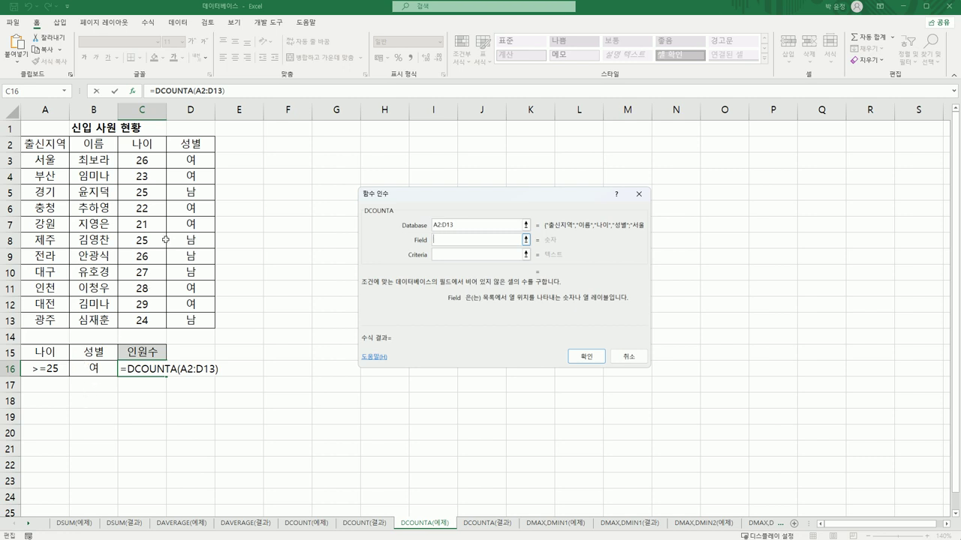
click(37, 145)
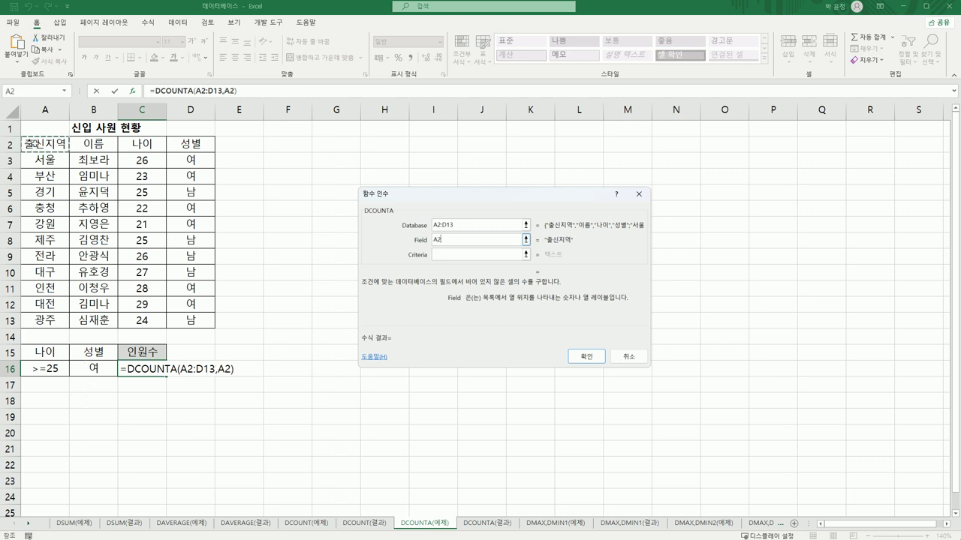
click(98, 145)
click(201, 144)
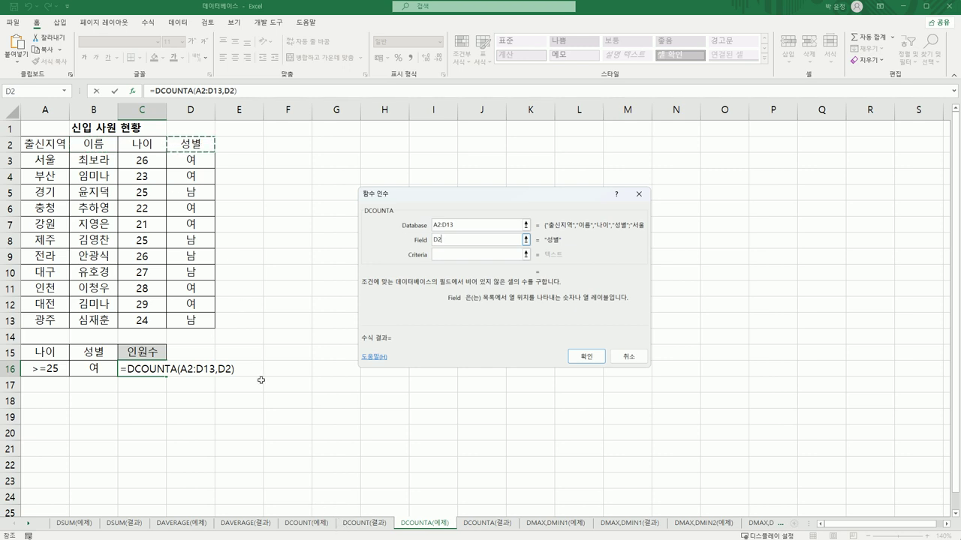
click(517, 255)
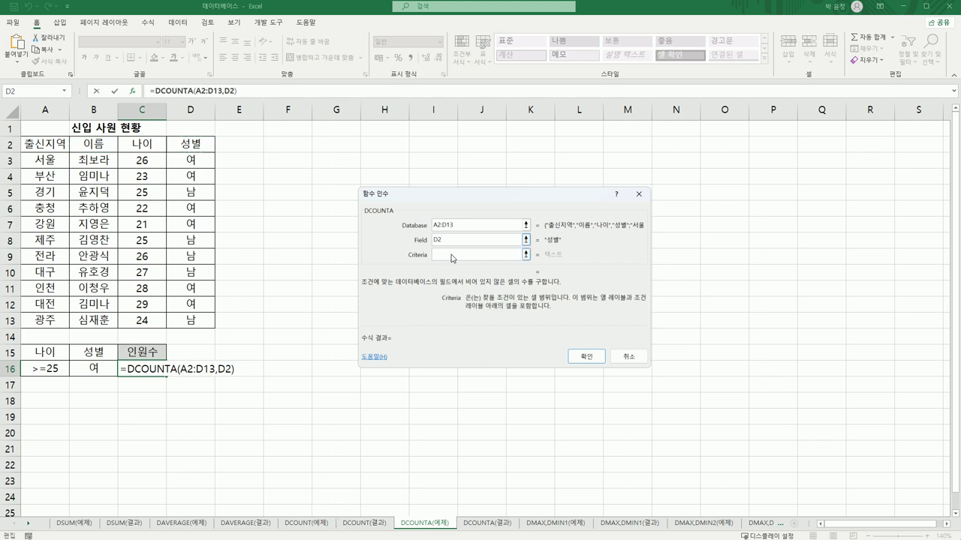
drag(49, 353, 91, 370)
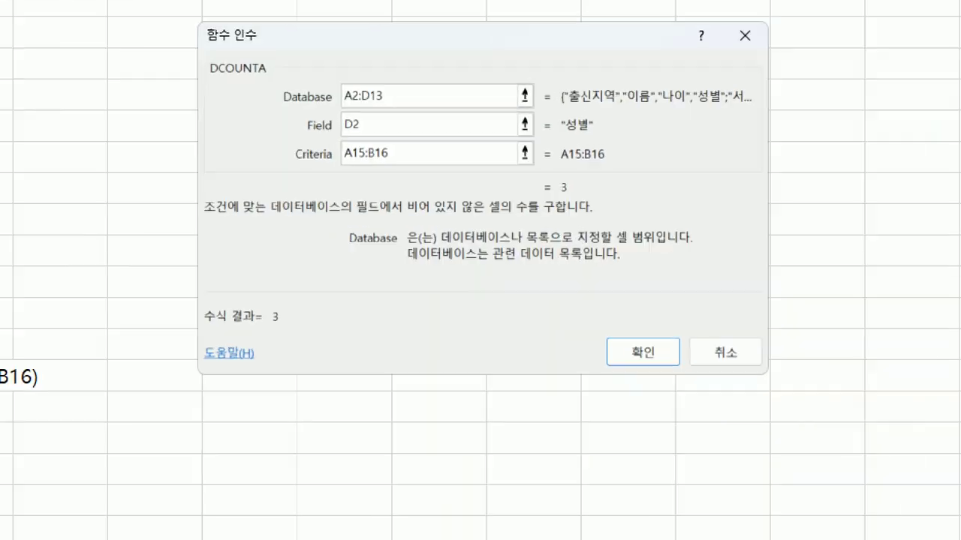
drag(409, 142, 332, 213)
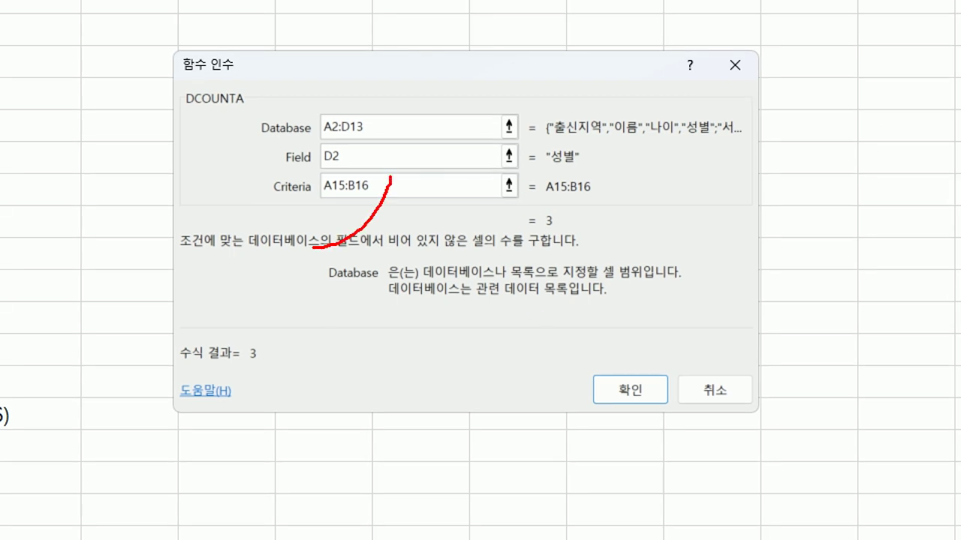
mouse_move(312, 246)
mouse_down()
mouse_move(396, 96)
mouse_move(377, 211)
mouse_up()
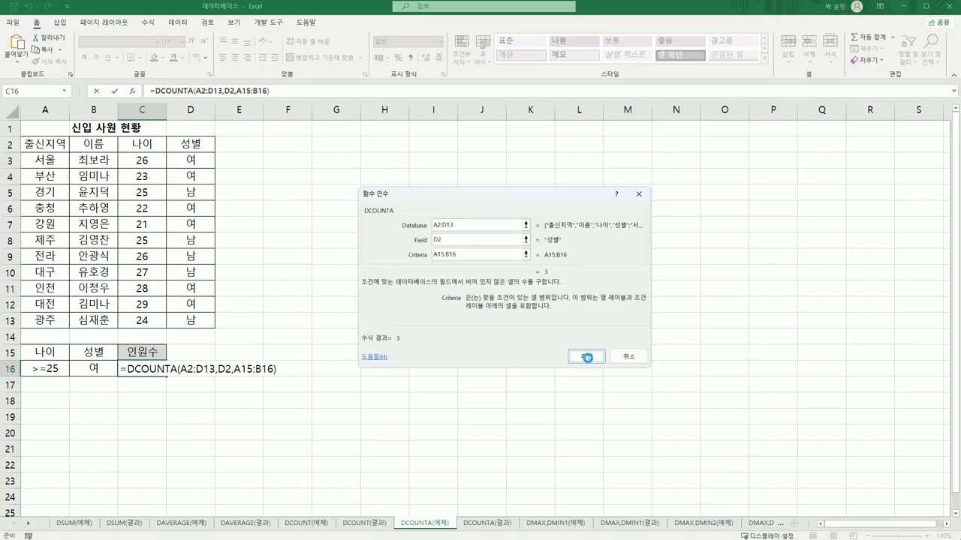
click(630, 390)
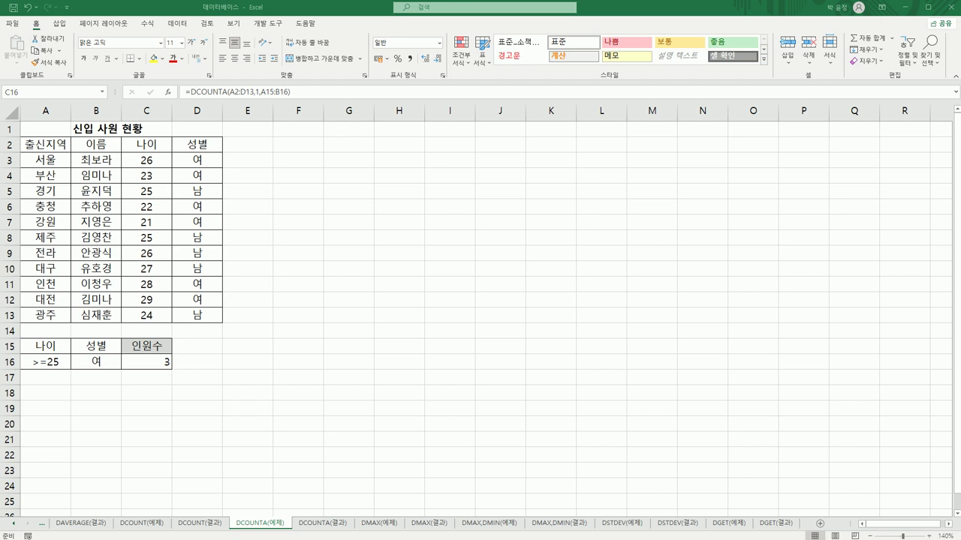
Open the DMAX(예제) sheet and examine the 여 and 남 criteria against the 성별 and 멀리뛰기 columns.
click(386, 523)
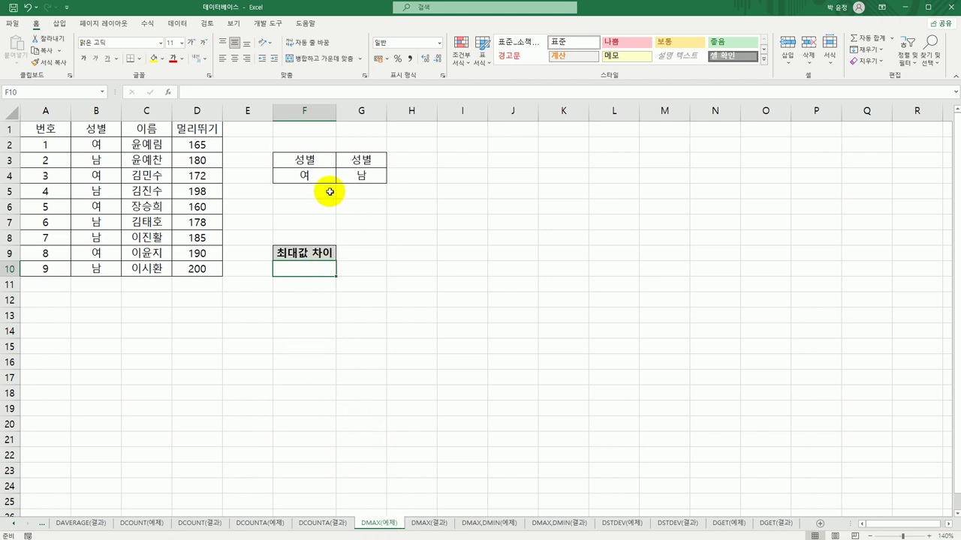
click(311, 177)
click(114, 151)
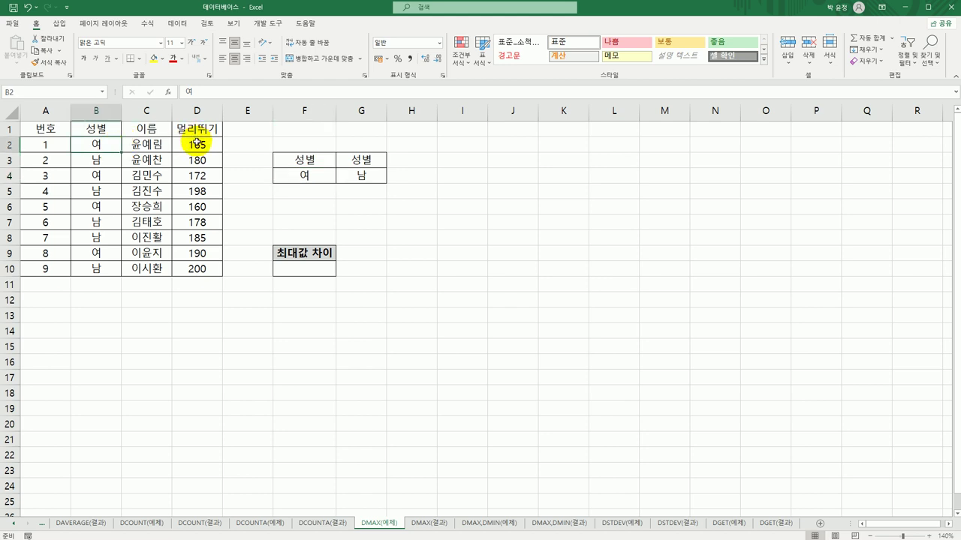
click(195, 143)
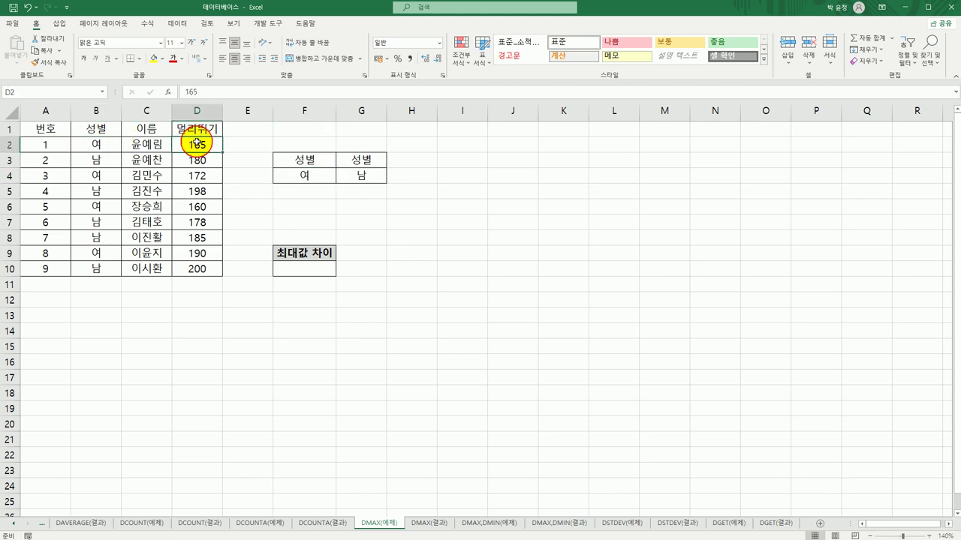
click(368, 176)
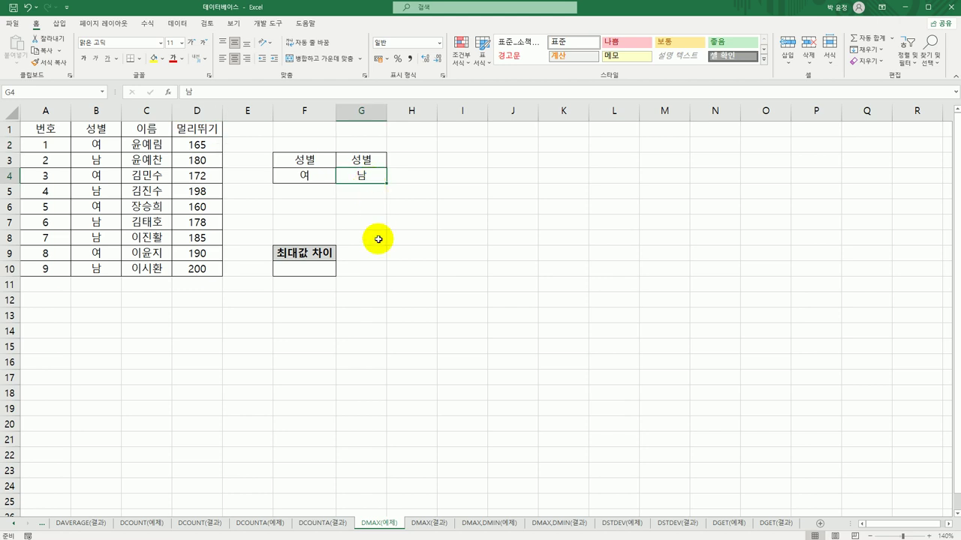
click(105, 161)
click(213, 160)
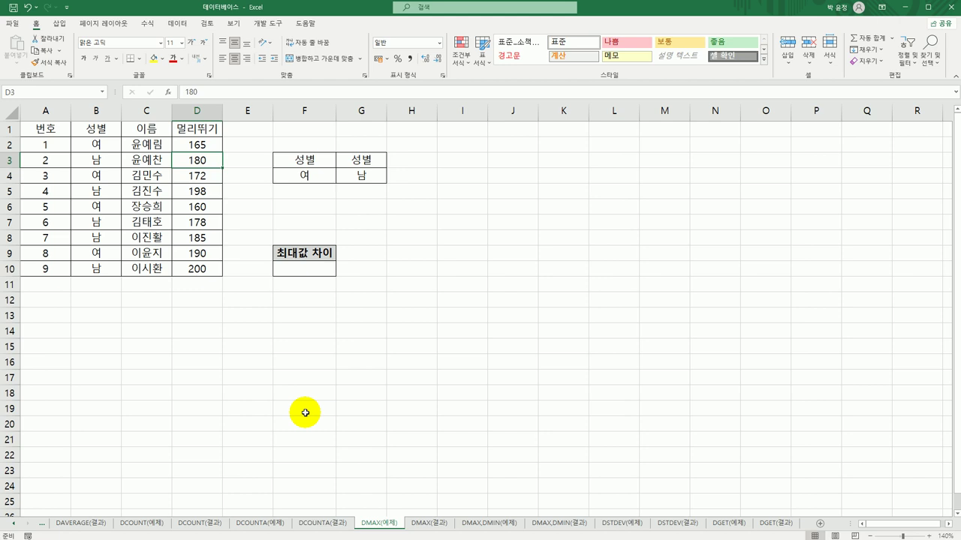
Start a DMAX formula in the 최대값 차이 result cell F10 with database A1:D10 and open its function arguments.
click(304, 275)
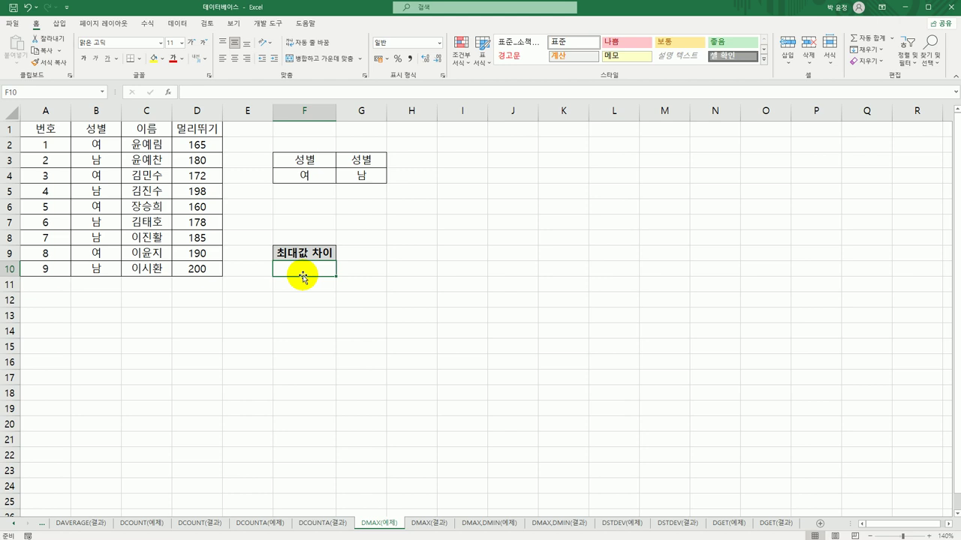
text(=)
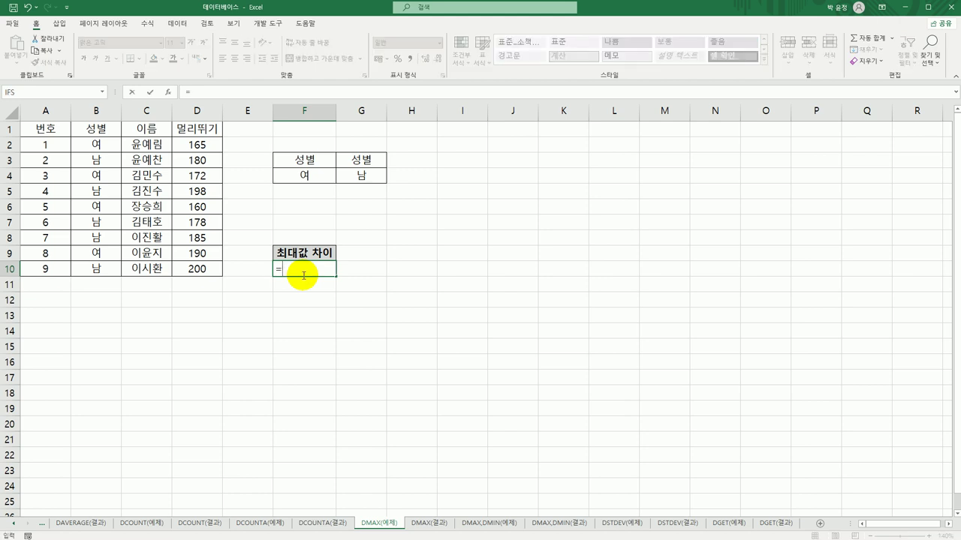
text(dm)
double_click(303, 282)
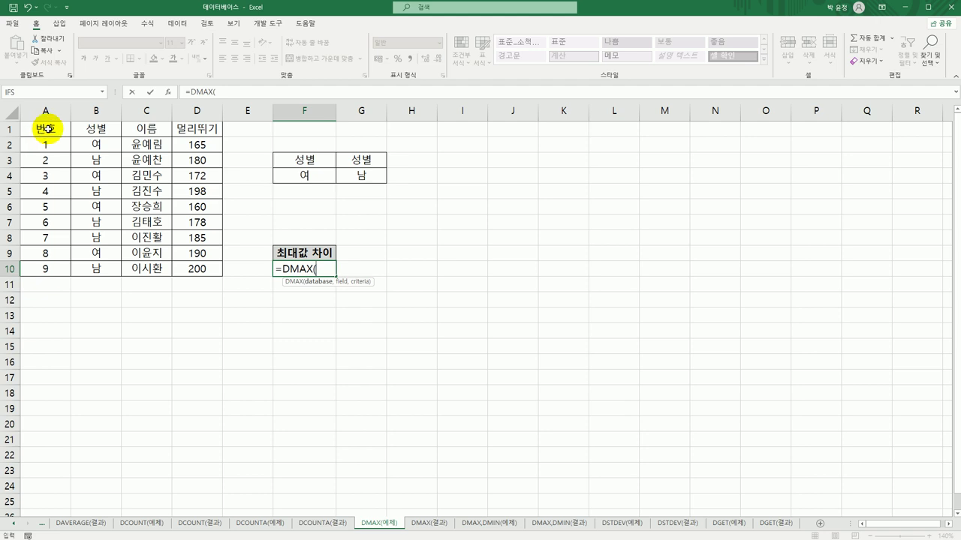
drag(47, 128, 193, 268)
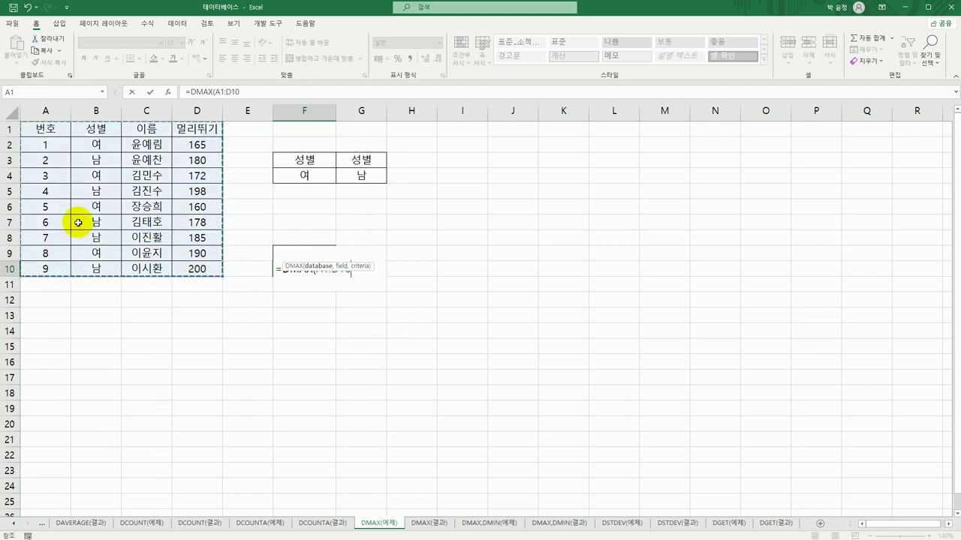
click(169, 93)
drag(190, 144, 624, 131)
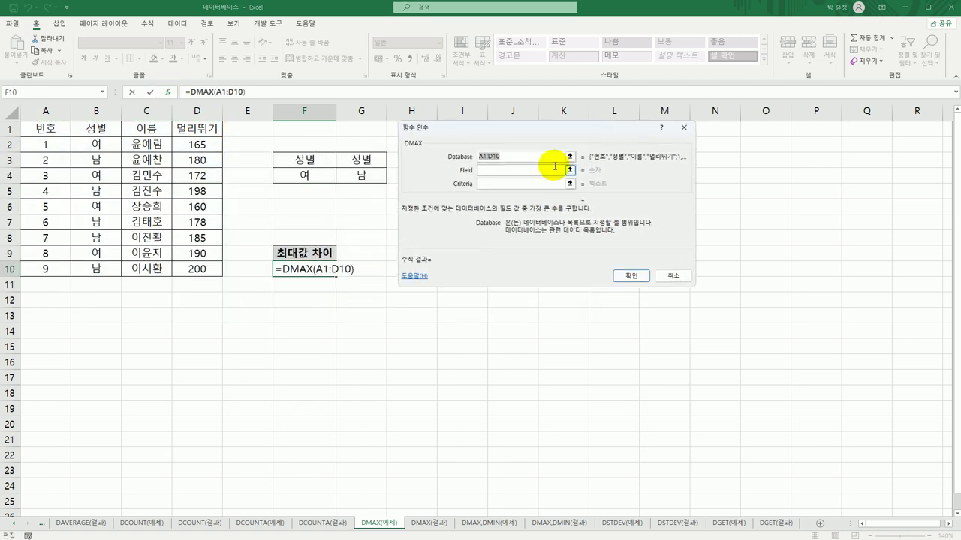
Complete the DMAX function for 여 with field D1 and criteria F3:F4.
click(523, 169)
click(491, 170)
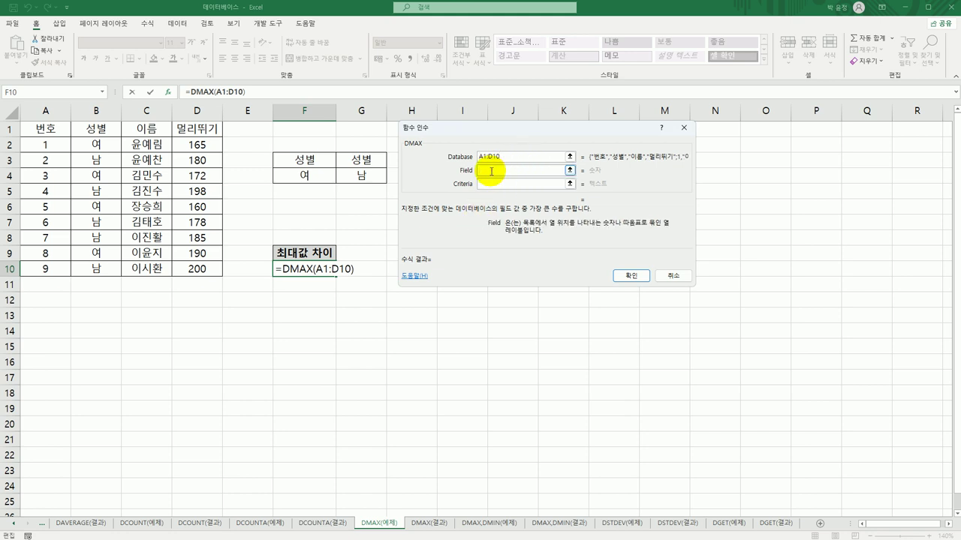
click(194, 128)
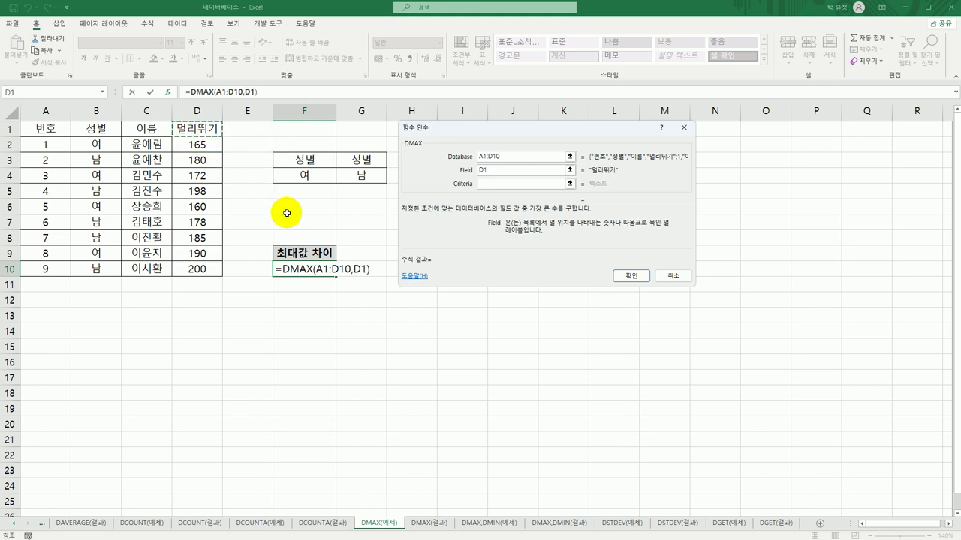
click(517, 184)
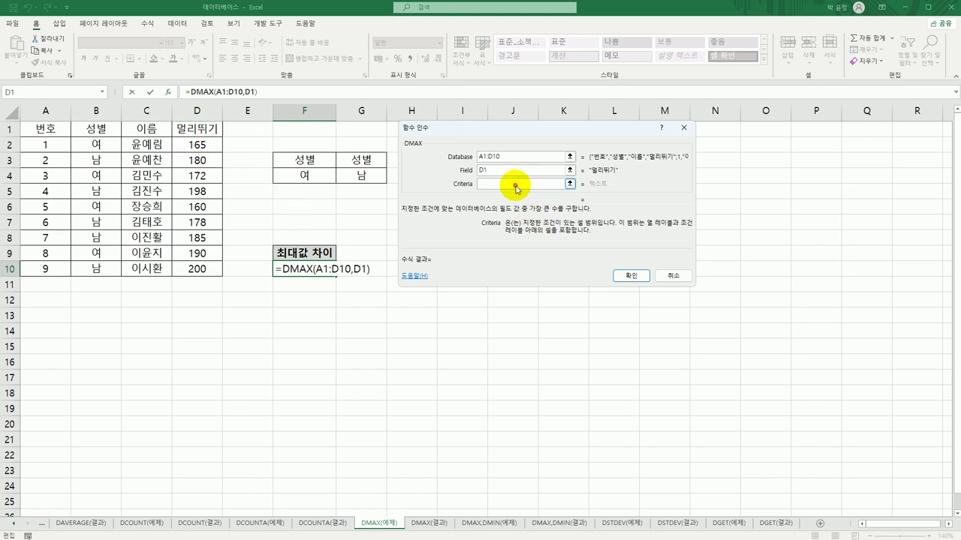
drag(301, 162, 305, 176)
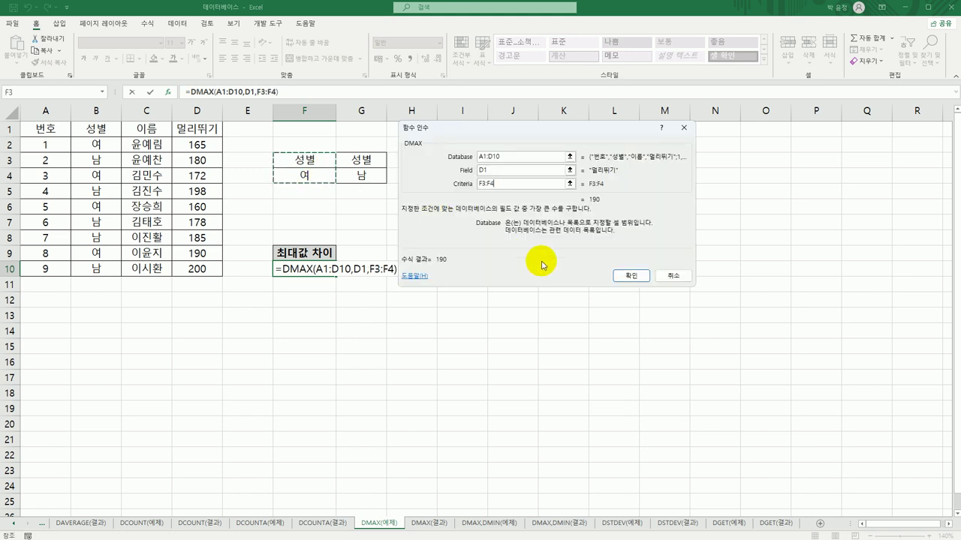
click(623, 274)
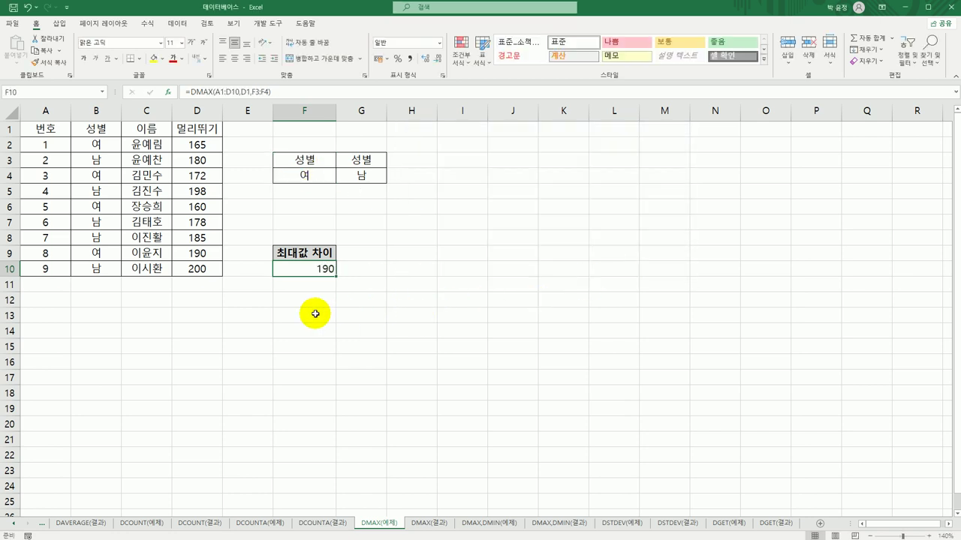
Extend the formula in F10 by subtracting a second DMAX and open that function's arguments.
double_click(319, 272)
click(401, 271)
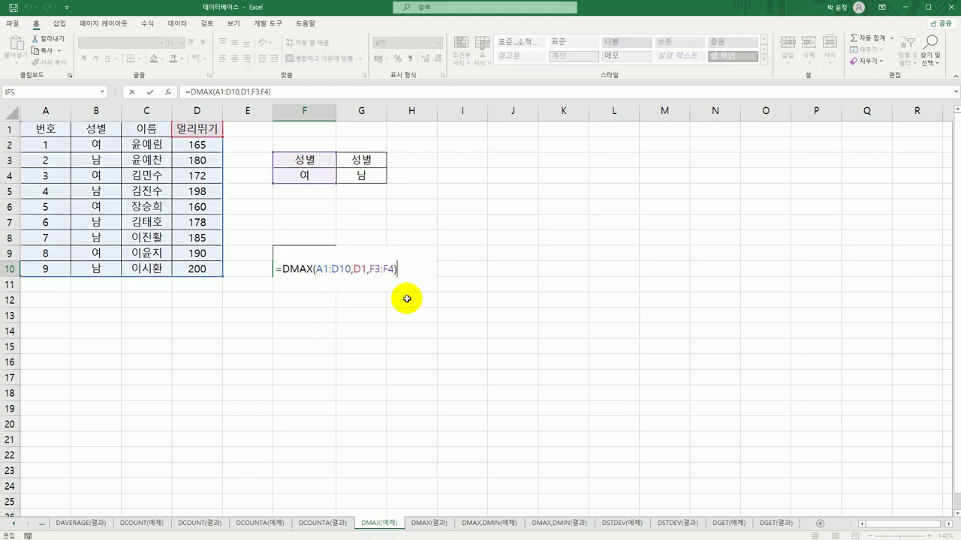
text(-)
text(dm)
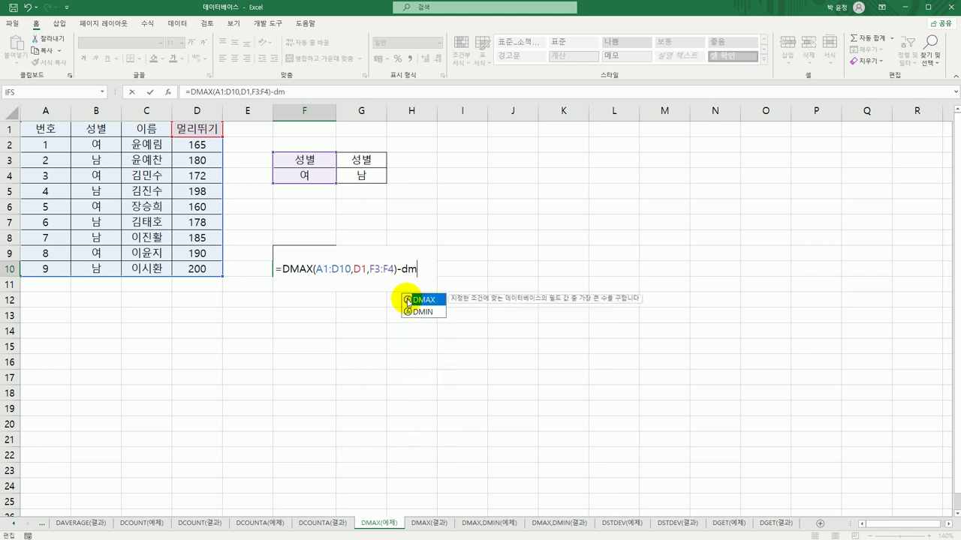
key(Tab)
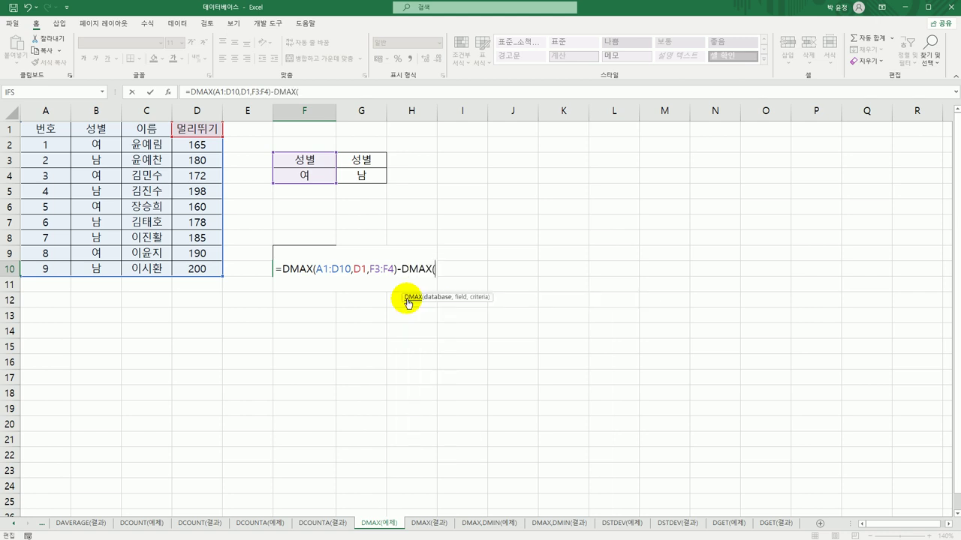
click(168, 92)
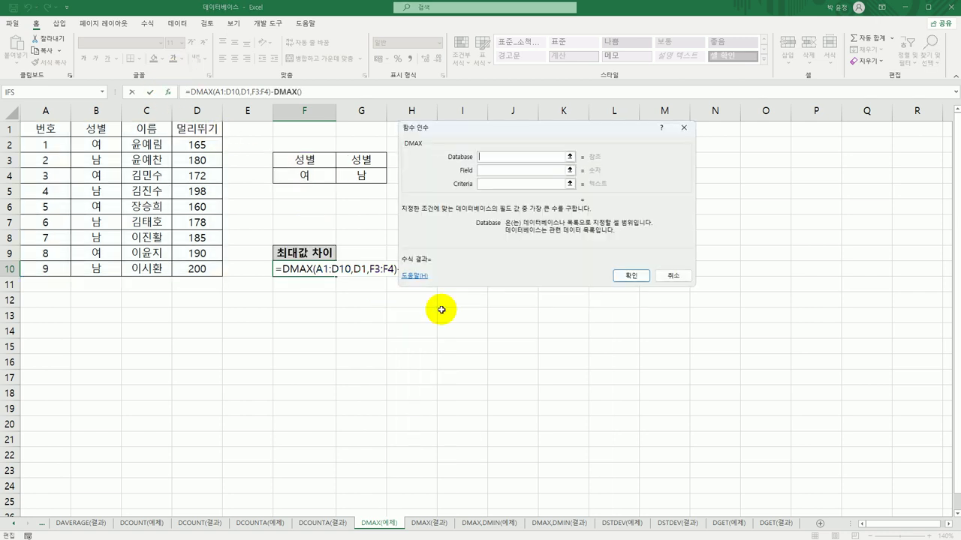
Fill in the second DMAX for 남 with database A1:D10, field D1 and criteria G3:G4.
drag(43, 125, 216, 274)
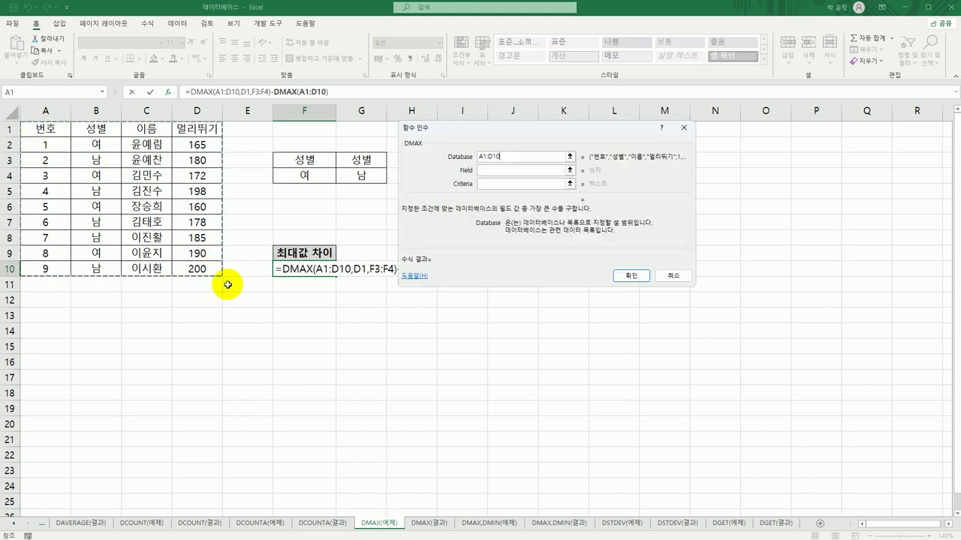
click(485, 172)
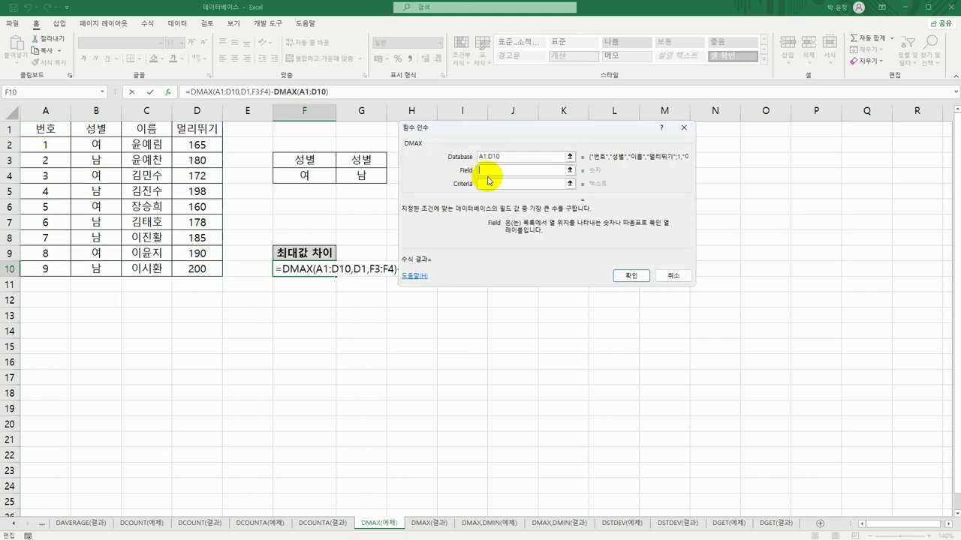
click(214, 131)
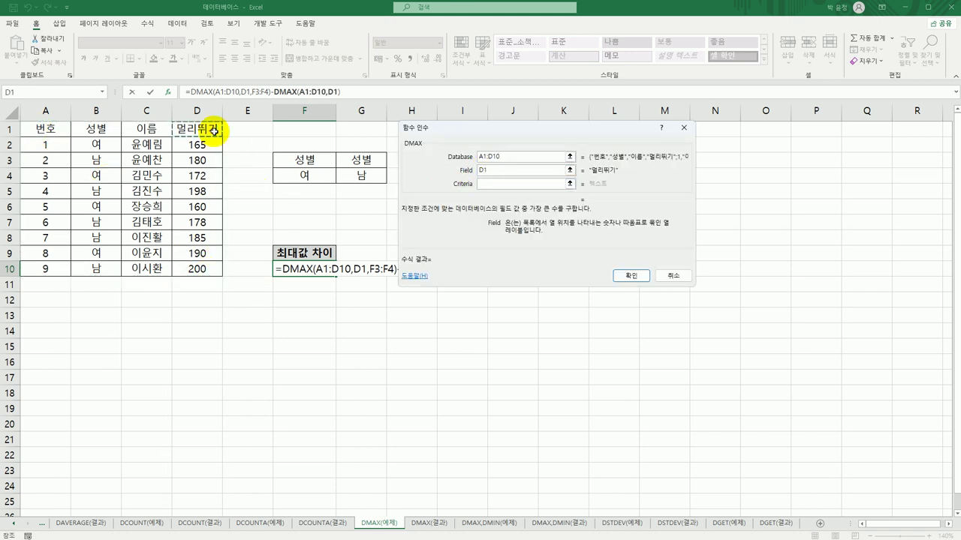
click(506, 183)
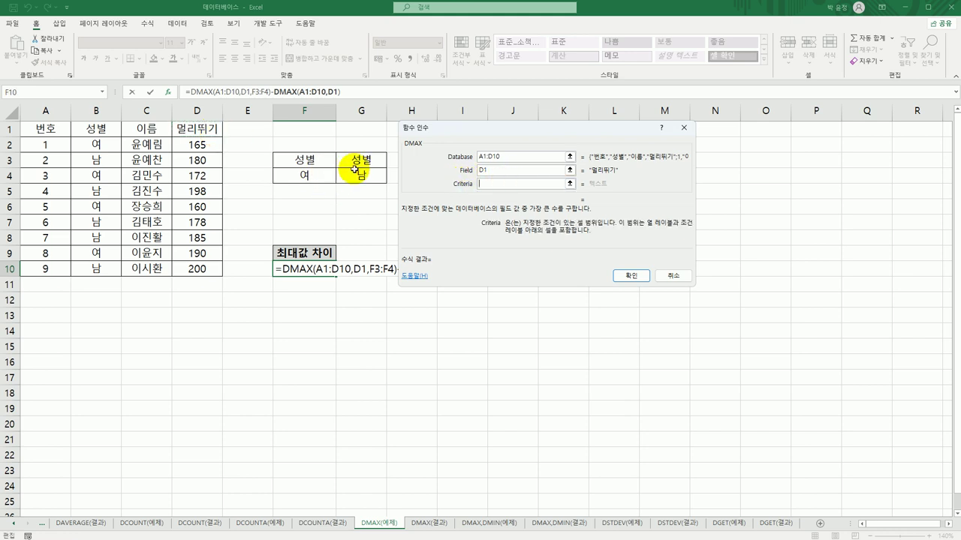
drag(355, 169, 365, 180)
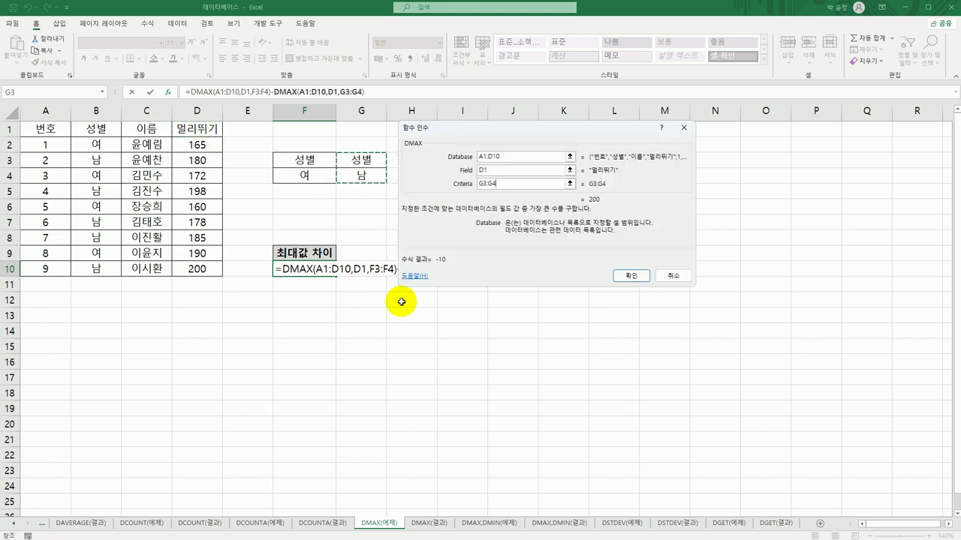
key(Return)
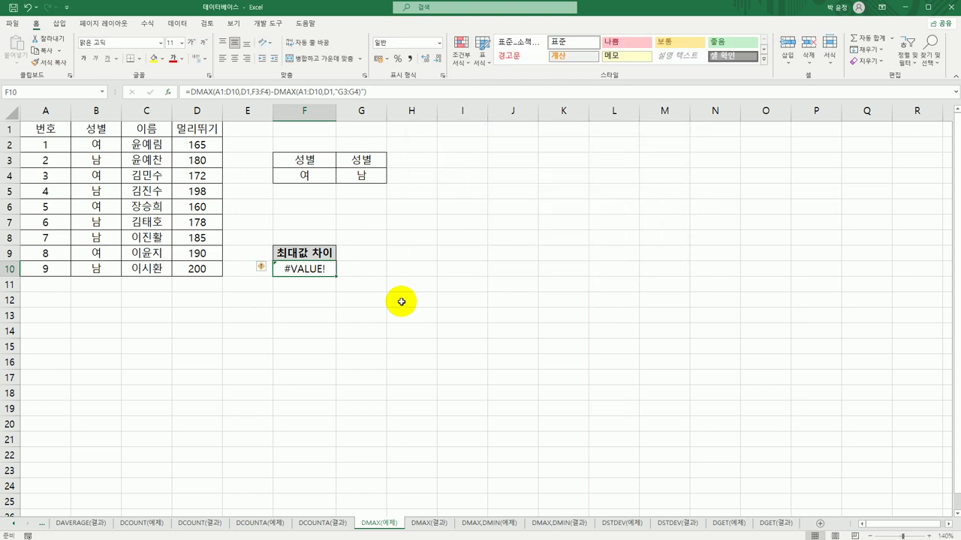
Correct the second DMAX in F10 by replacing its quoted criteria text with the cell range G3:G4.
double_click(318, 268)
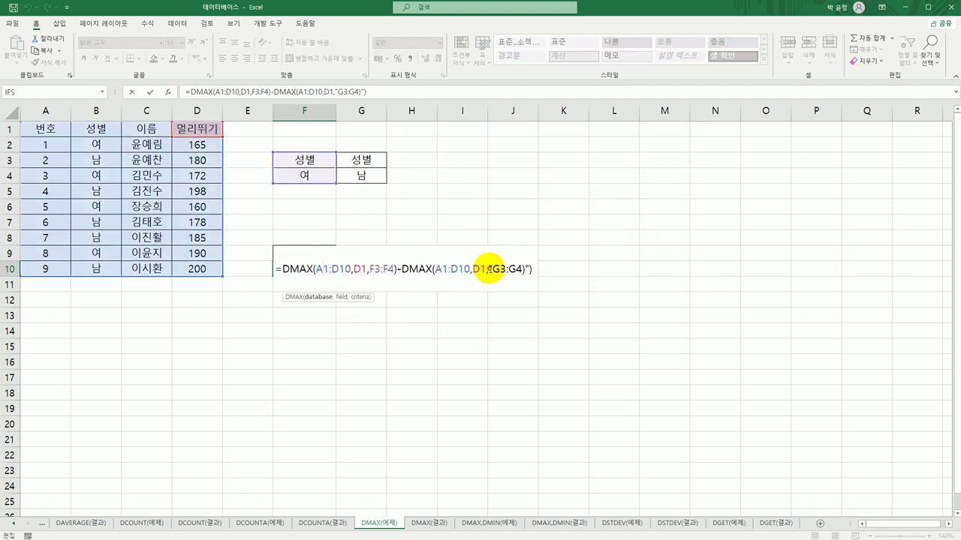
drag(488, 269, 546, 268)
key(BackSpace)
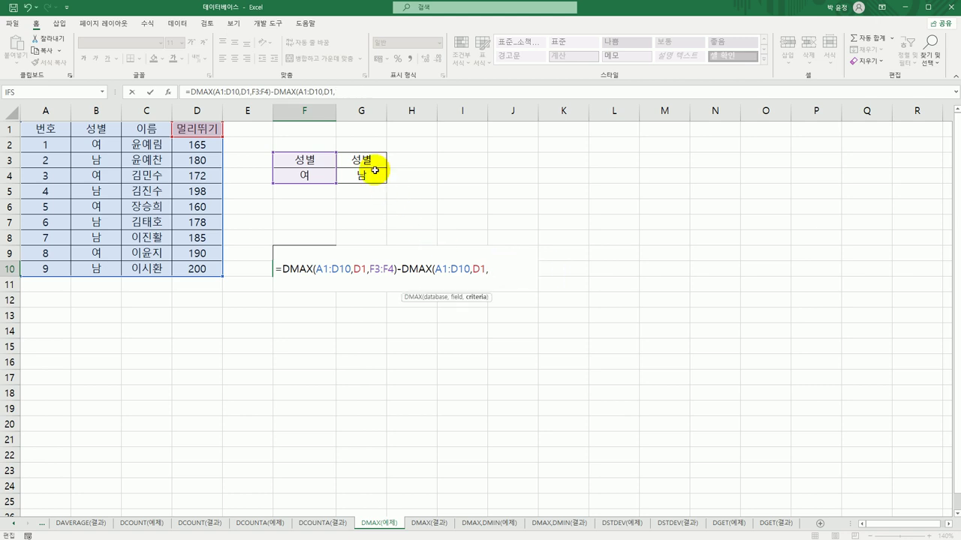
drag(368, 160, 369, 181)
text())
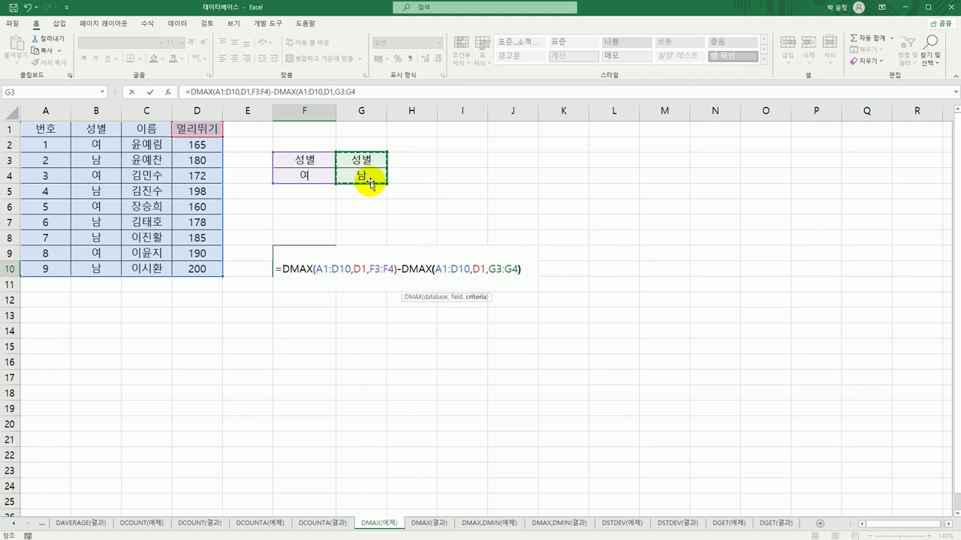
key(Return)
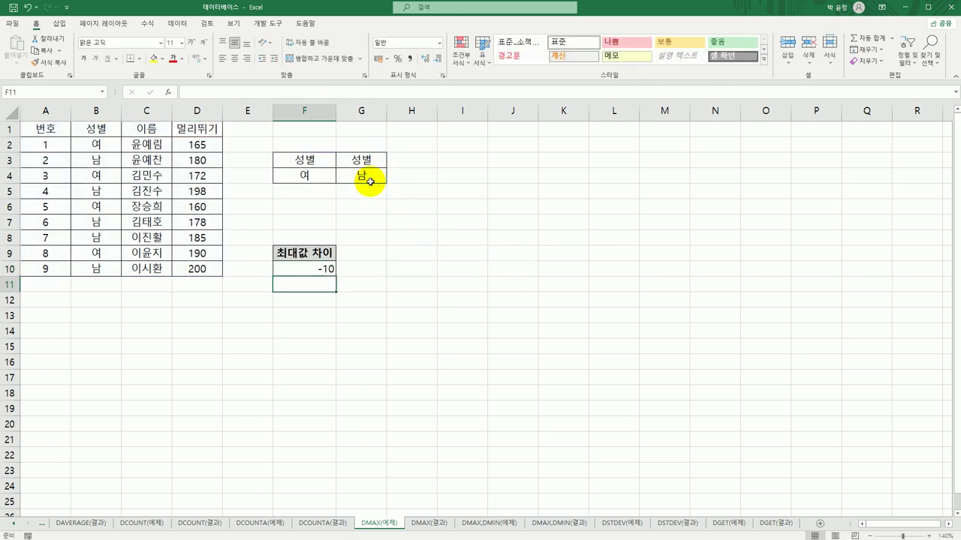
Wrap the whole DMAX difference formula in F10 in ABS and compare it with the DMAX(결과) sheet.
click(297, 268)
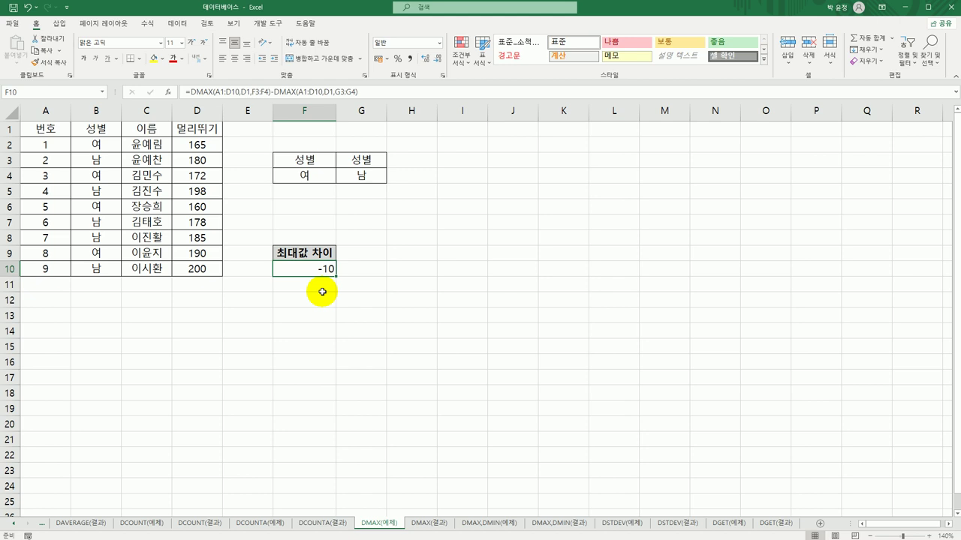
double_click(304, 269)
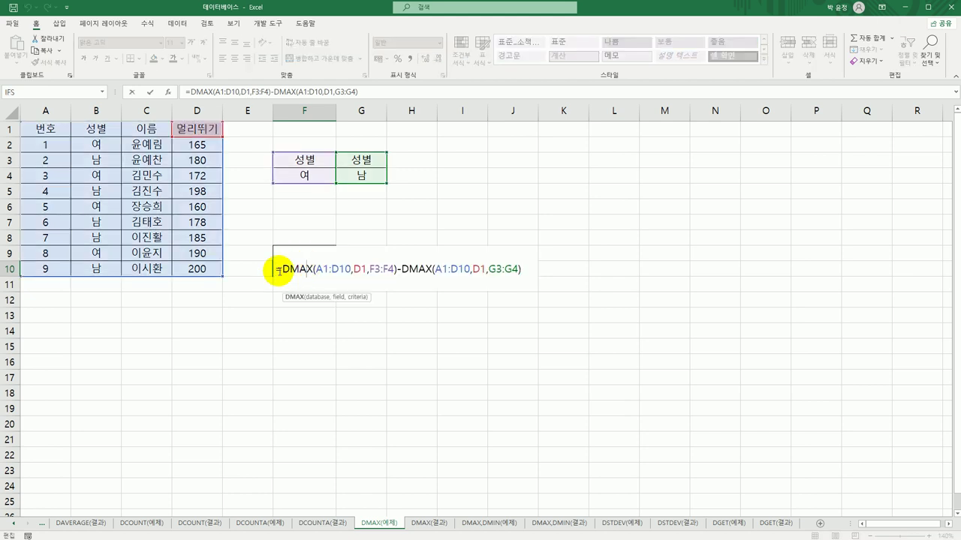
click(278, 270)
text(abs)
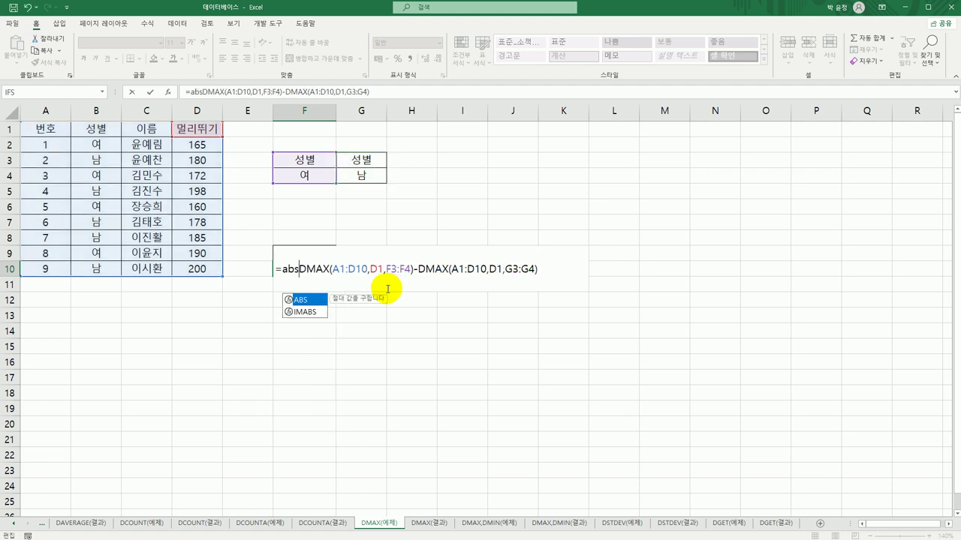
key(Tab)
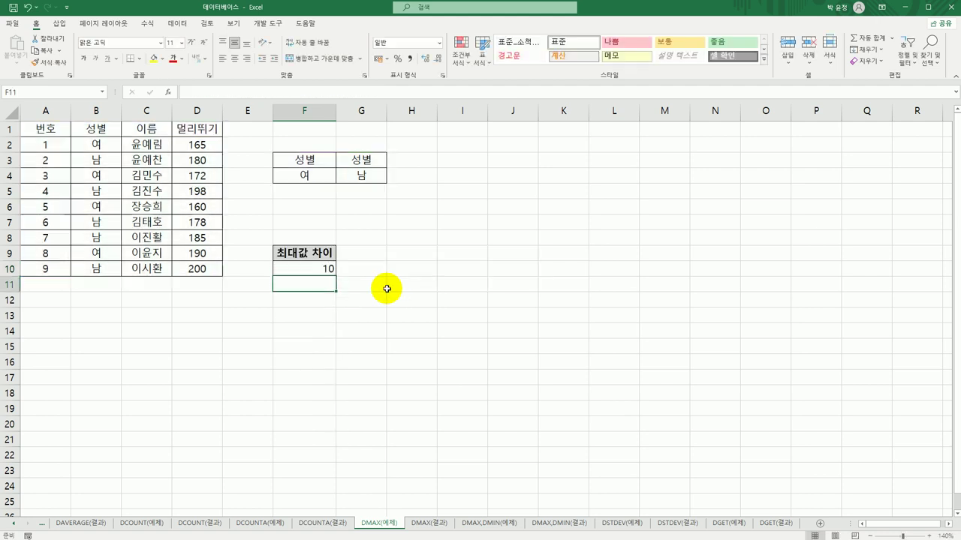
key(Return)
click(309, 268)
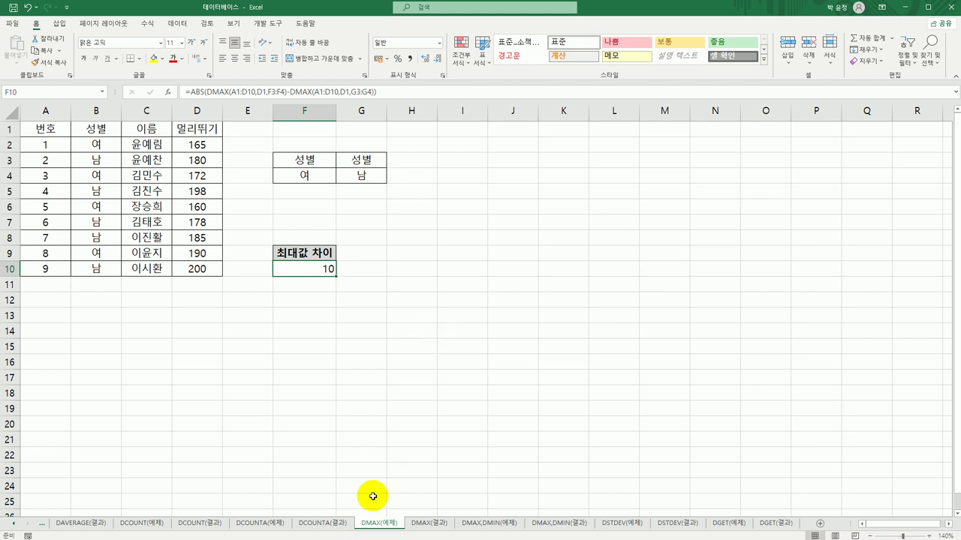
click(424, 525)
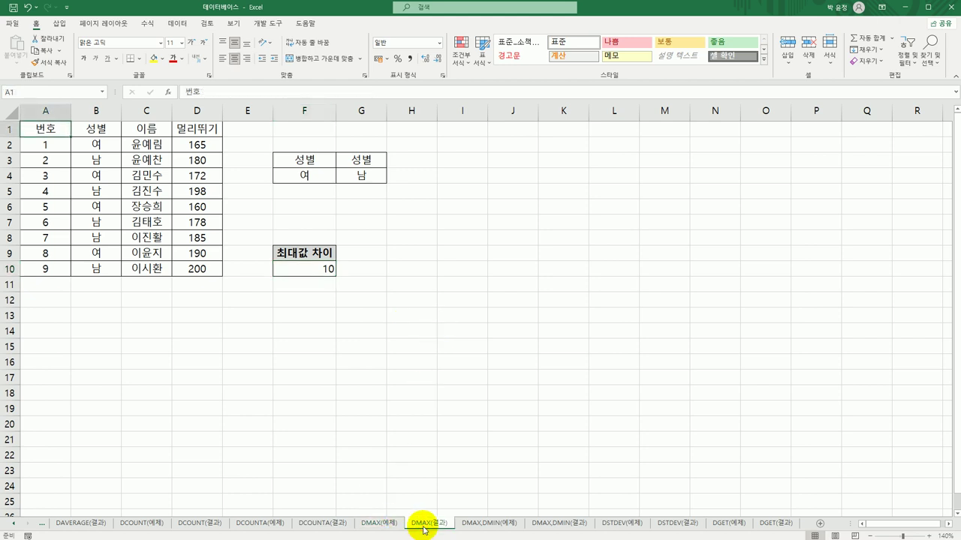
On the DMAX,DMIN(예제) sheet, start a DMAX formula in the 차이값 cell E6 with database A2:C10 and open its function arguments.
click(479, 525)
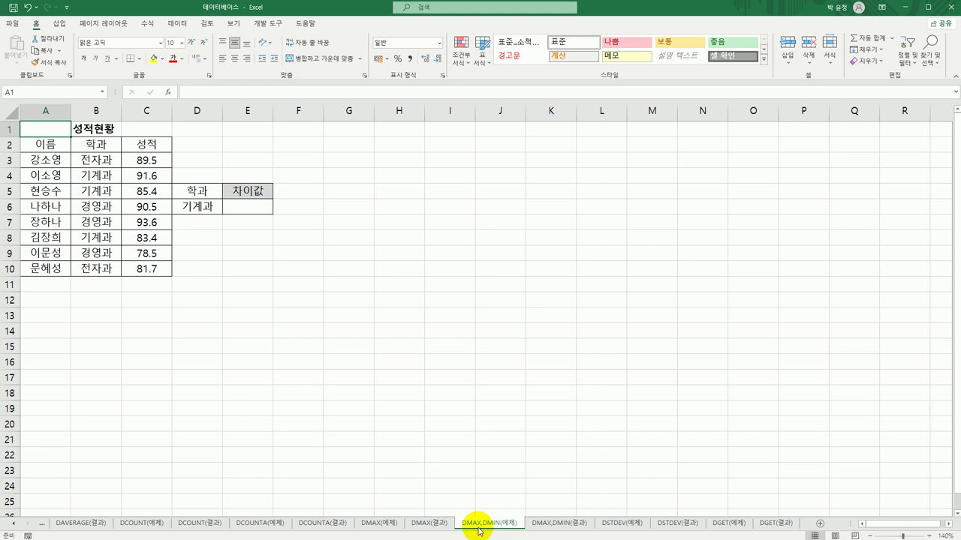
click(244, 212)
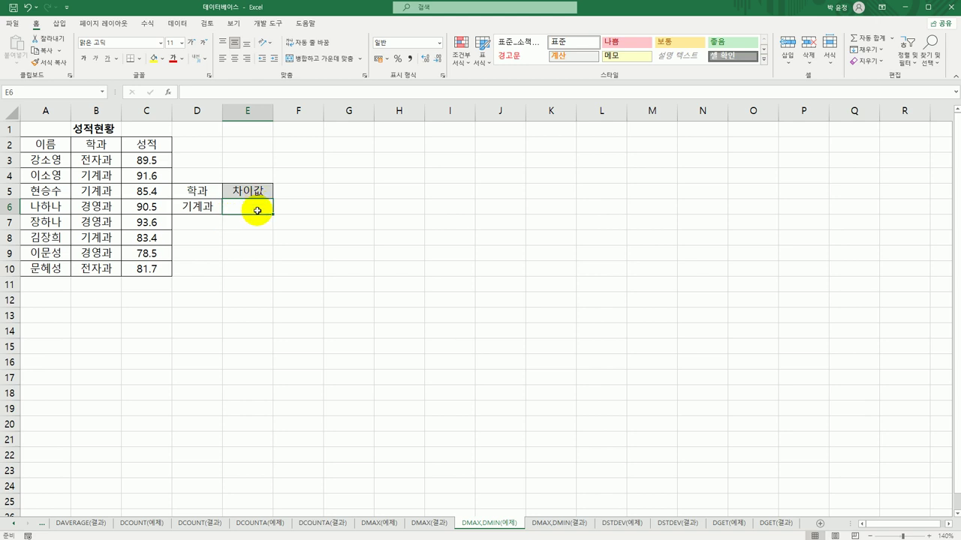
text(=dm)
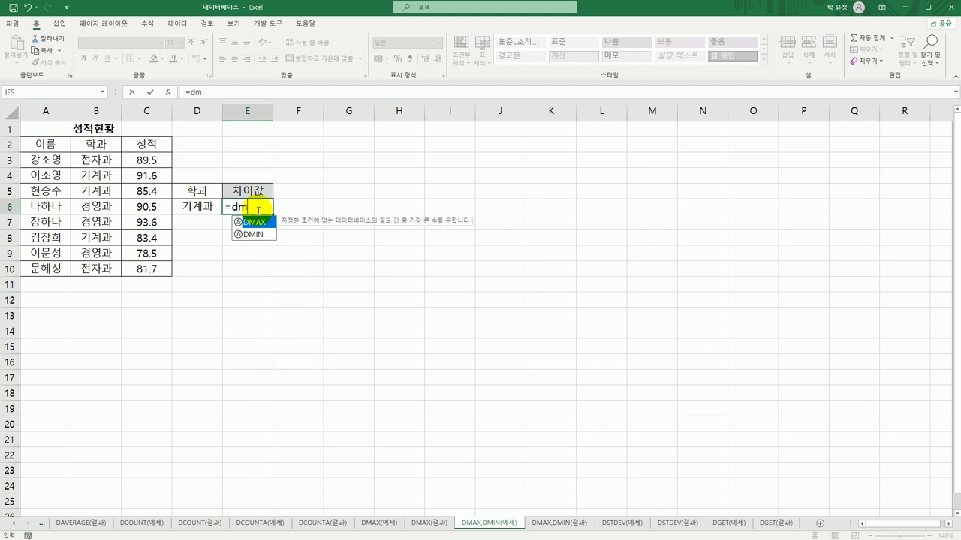
key(Tab)
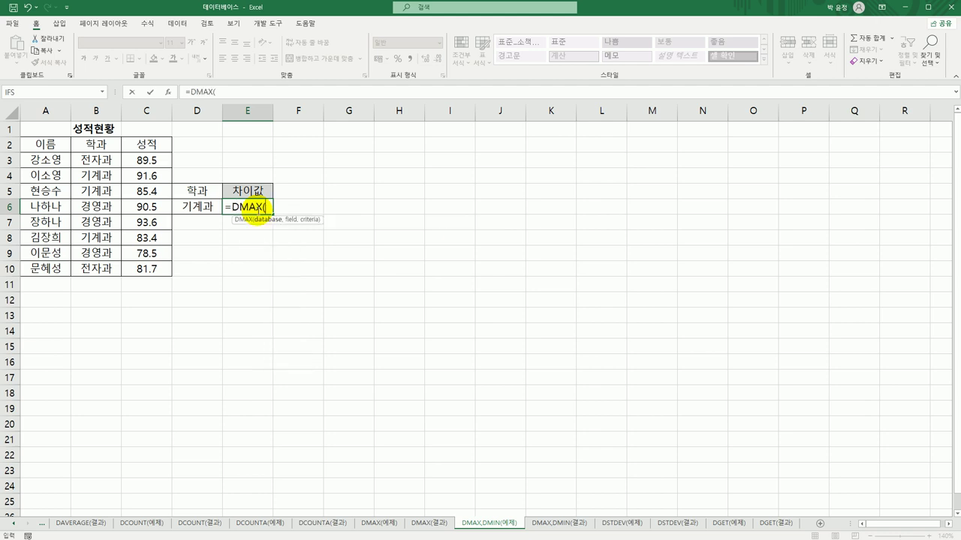
drag(49, 144, 141, 268)
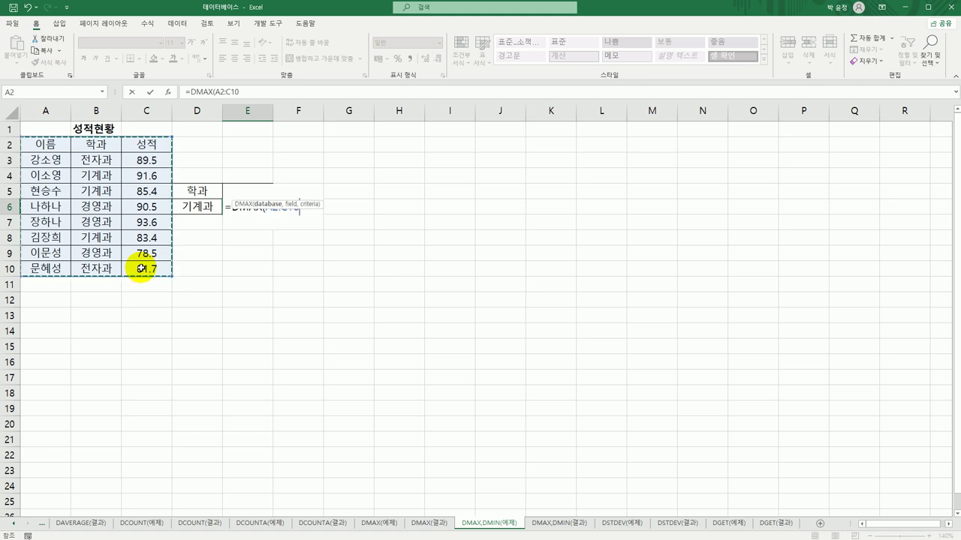
click(168, 93)
Complete the DMAX function for 기계과 with field C2 and criteria D5:D6.
click(487, 171)
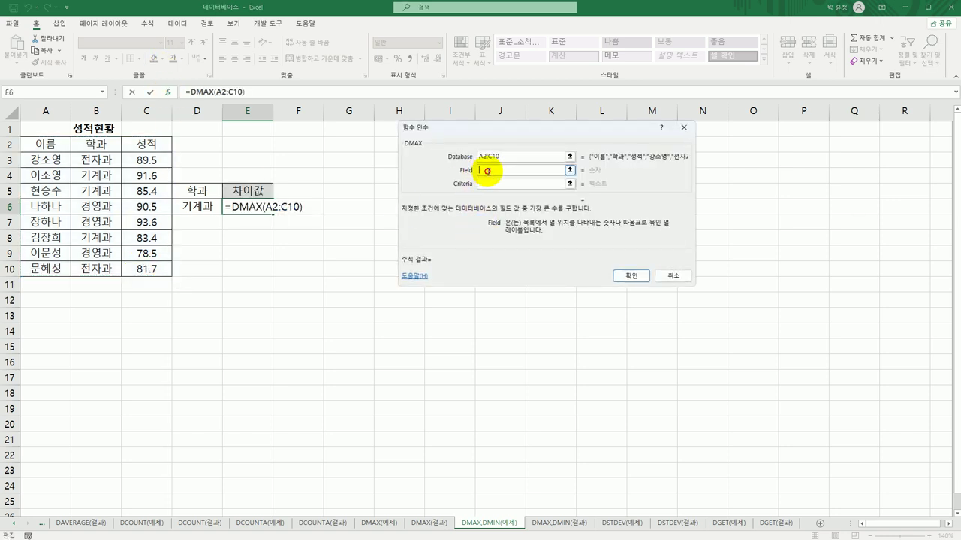
click(168, 149)
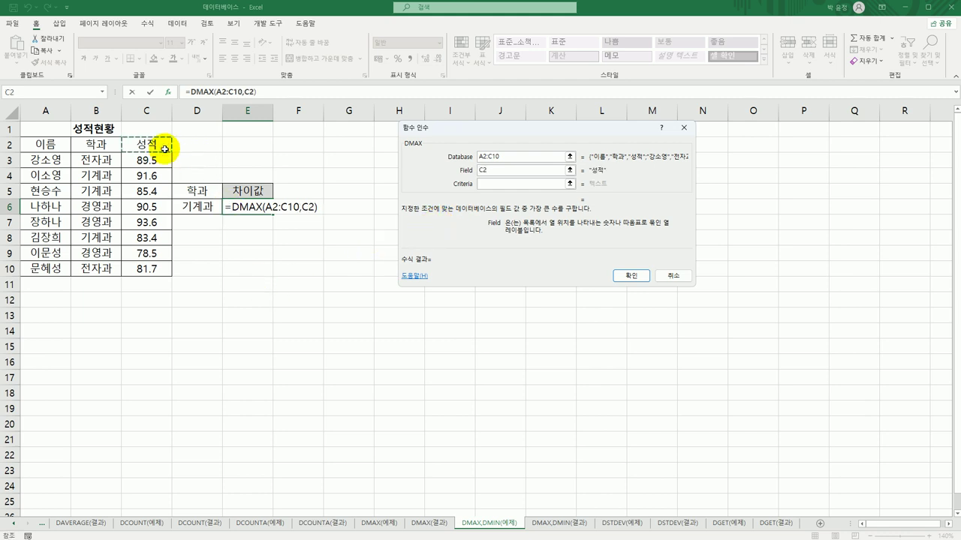
click(521, 184)
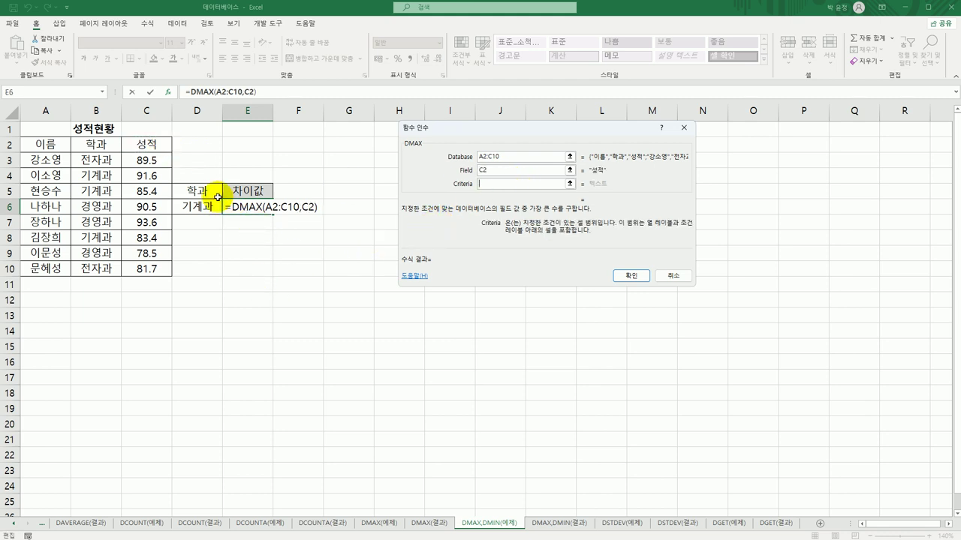
drag(218, 197, 213, 203)
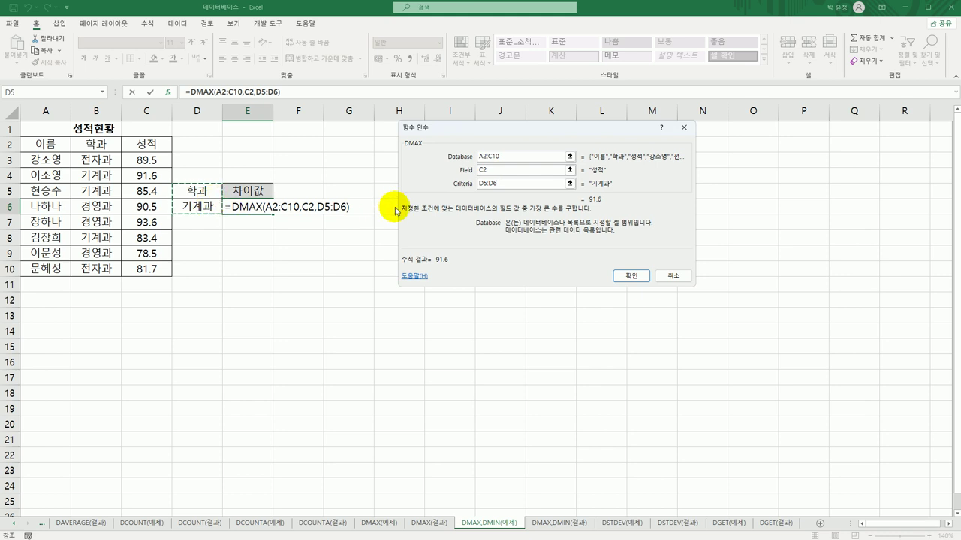
click(631, 276)
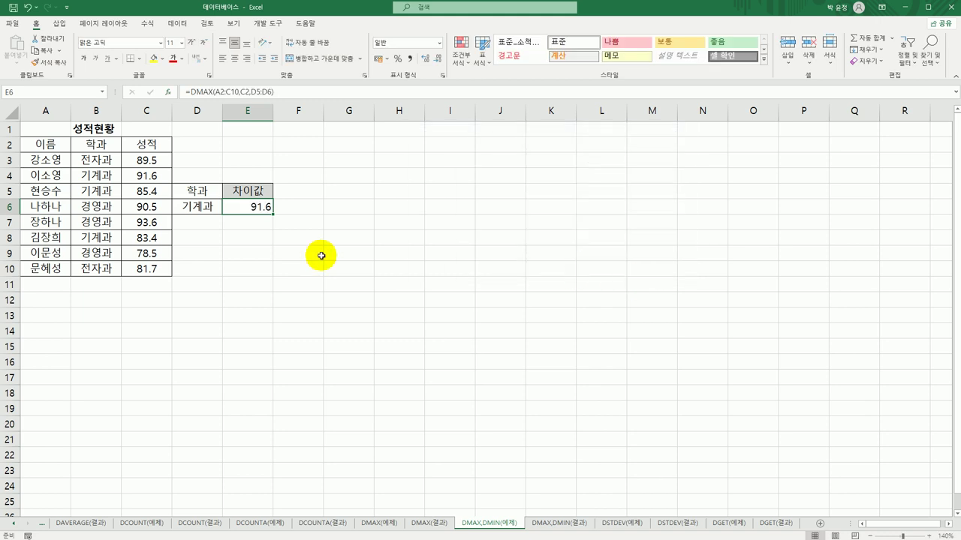
Extend the formula in E6 by subtracting a DMIN function and open that function's arguments.
double_click(257, 208)
click(343, 208)
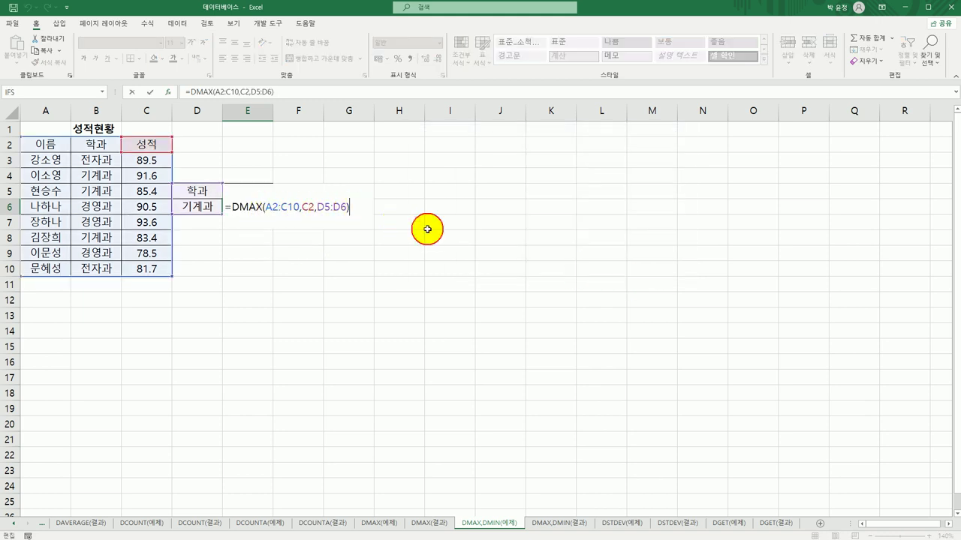
text(-d)
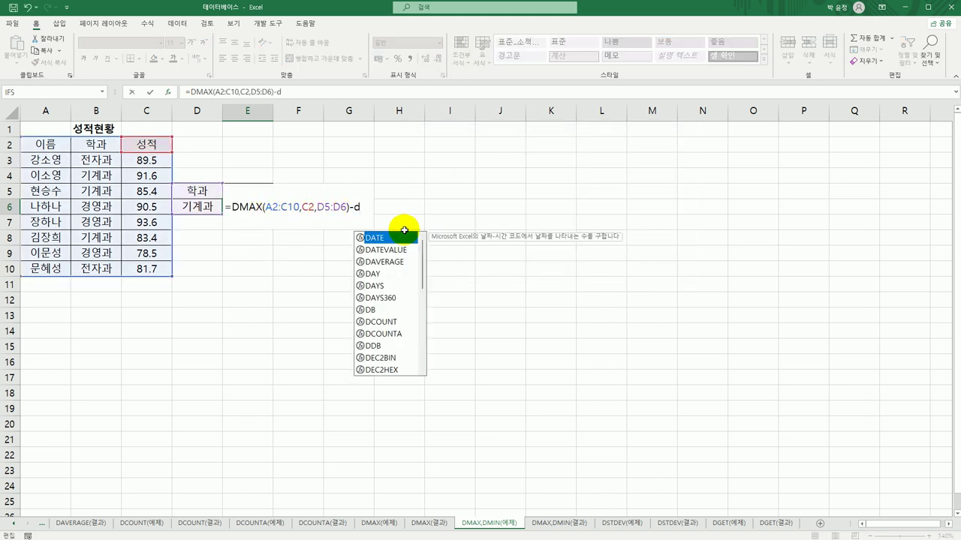
text(m)
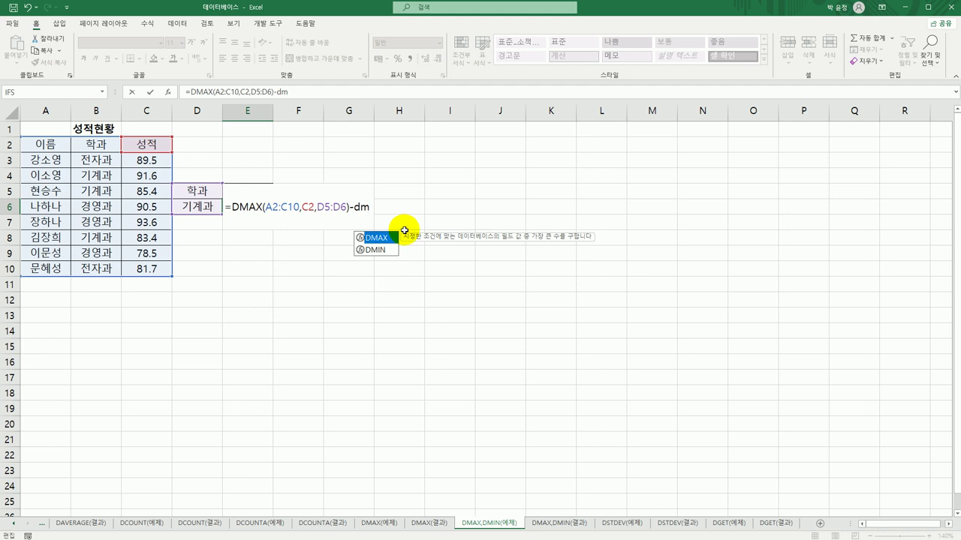
double_click(377, 250)
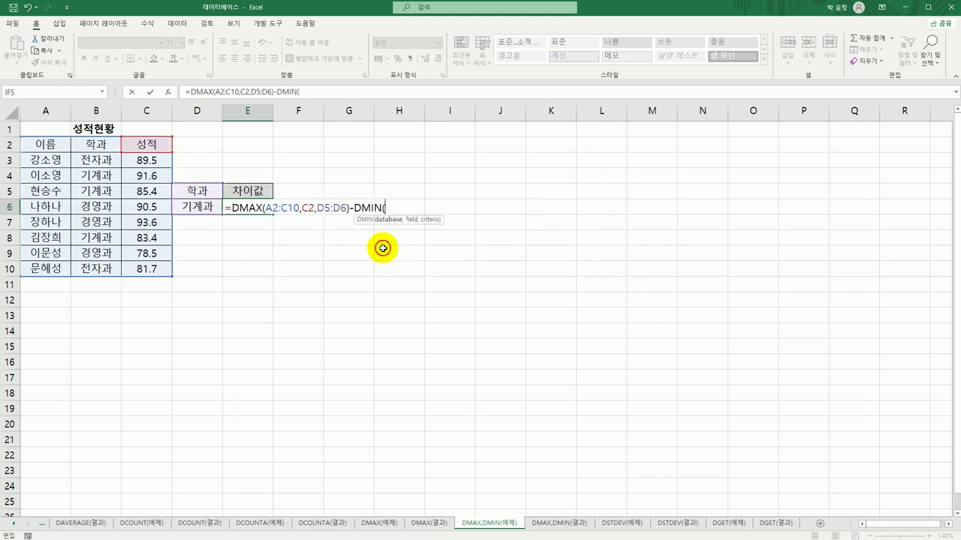
click(169, 92)
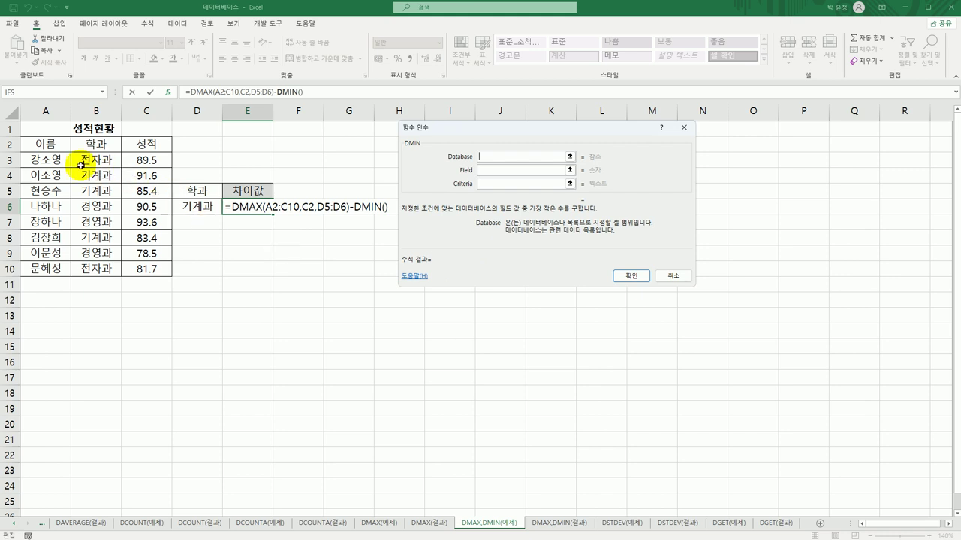
Fill in DMIN with database A2:C10, field C2 and criteria D5:D6, and compare with the DMAX,DMIN(결과) sheet.
drag(58, 146, 142, 261)
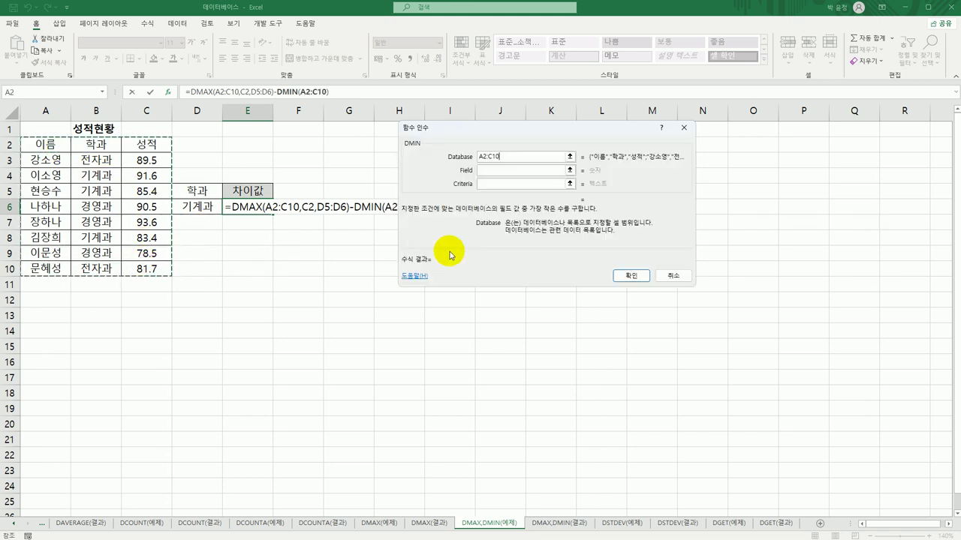
click(491, 172)
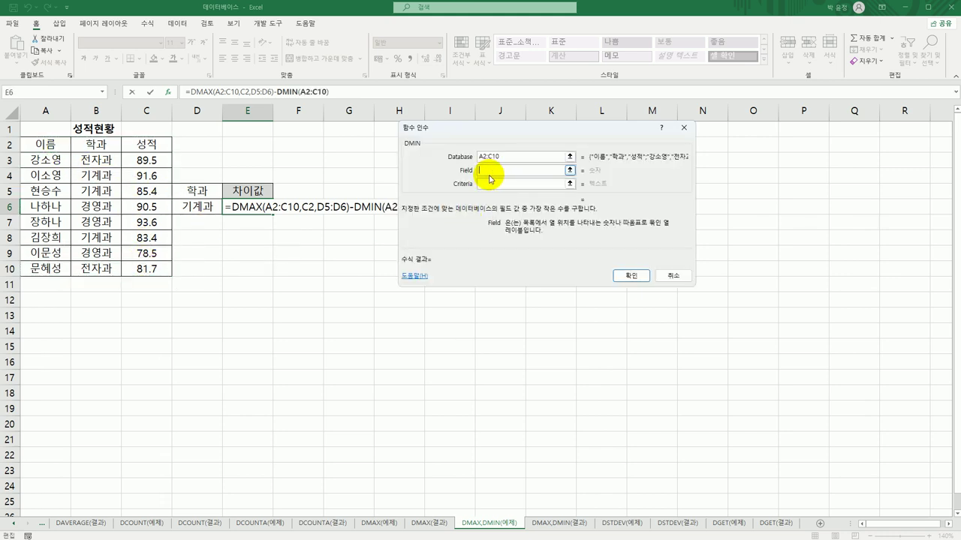
click(152, 144)
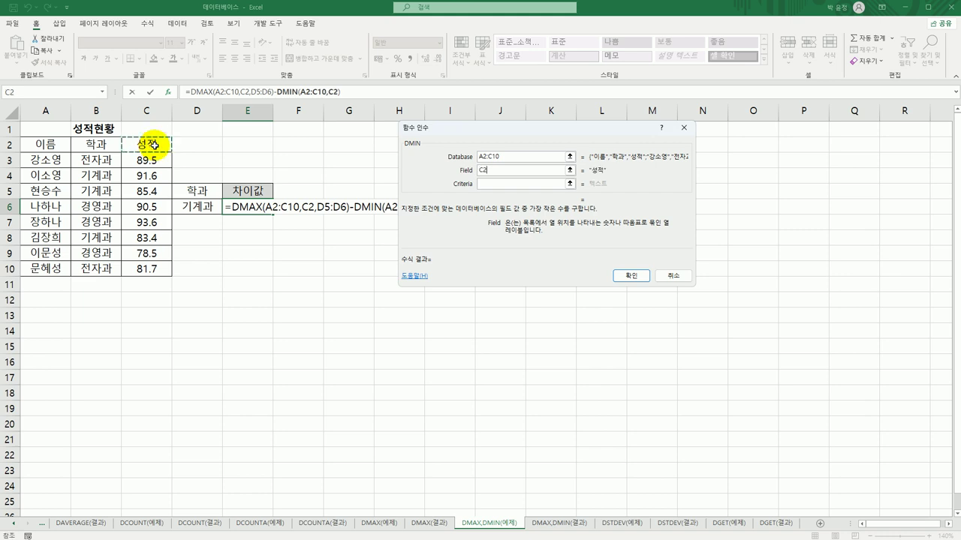
click(500, 183)
click(196, 192)
drag(195, 192, 196, 207)
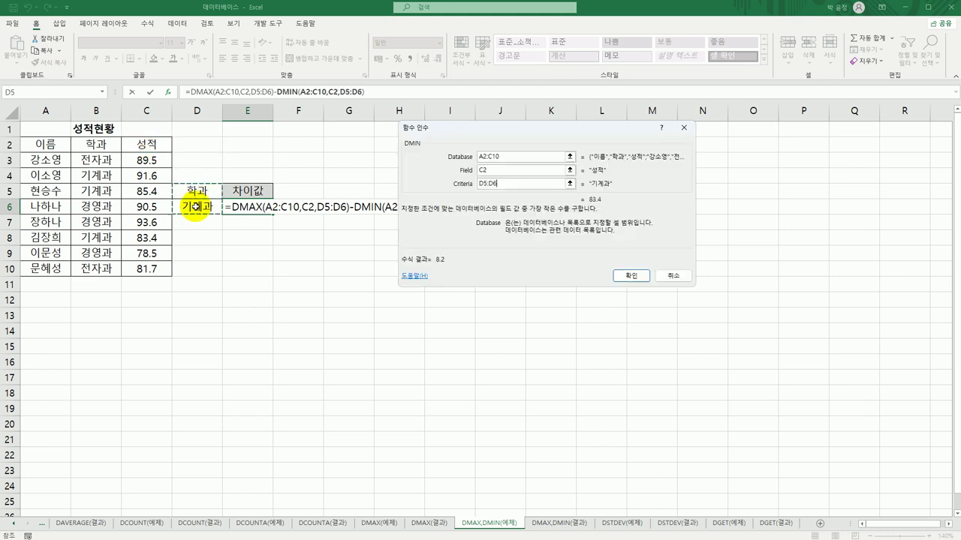
click(629, 277)
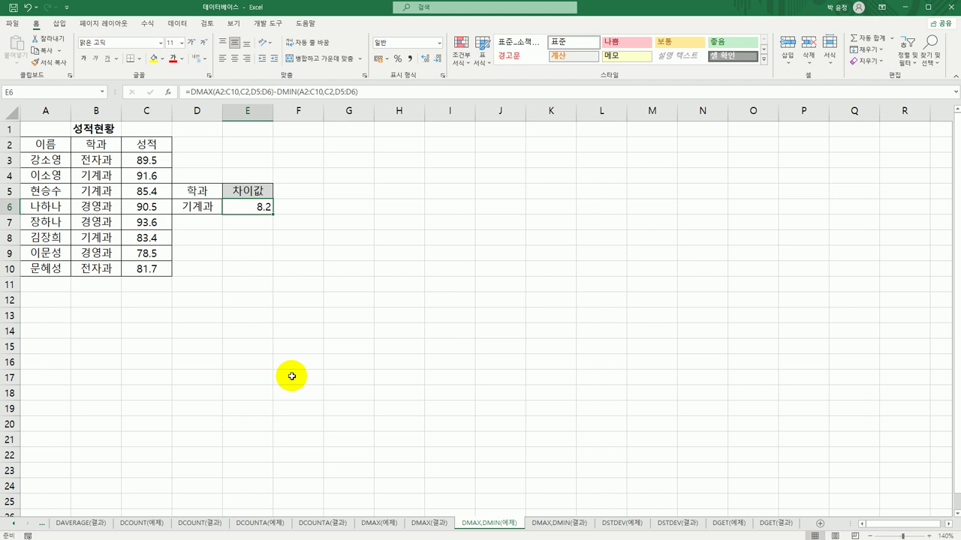
click(559, 524)
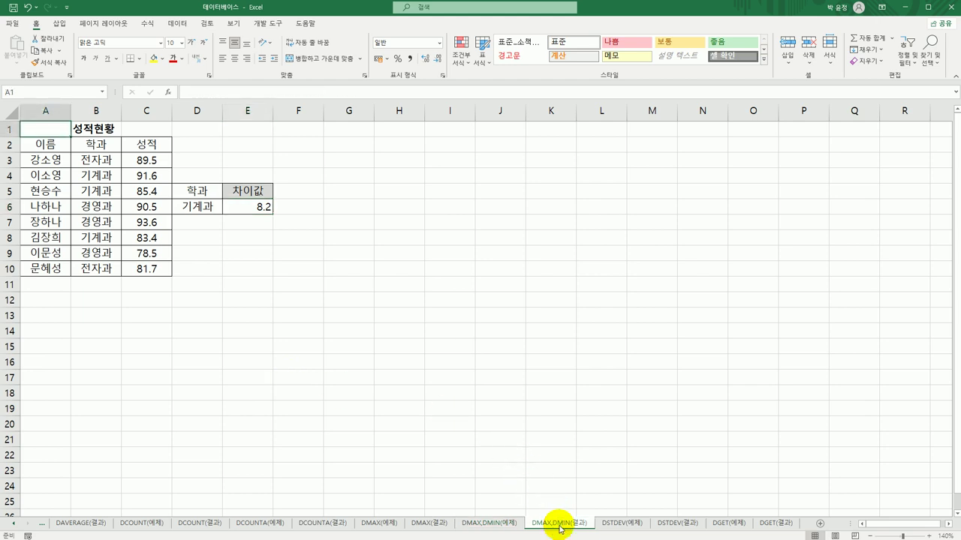
On the DSTDEV(예제) sheet, start a DSTDEV formula in the 표준편차(남) cell D13 and open its function arguments.
click(619, 523)
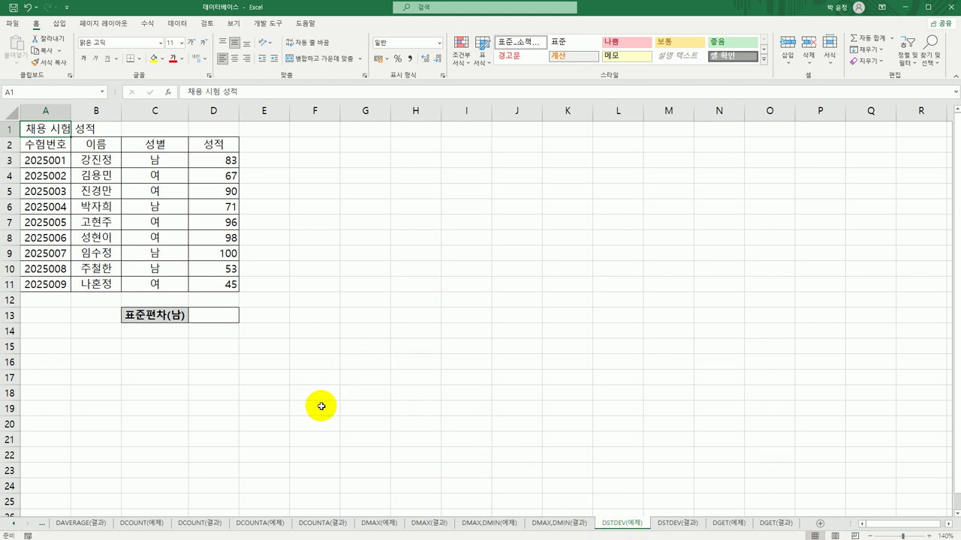
click(225, 319)
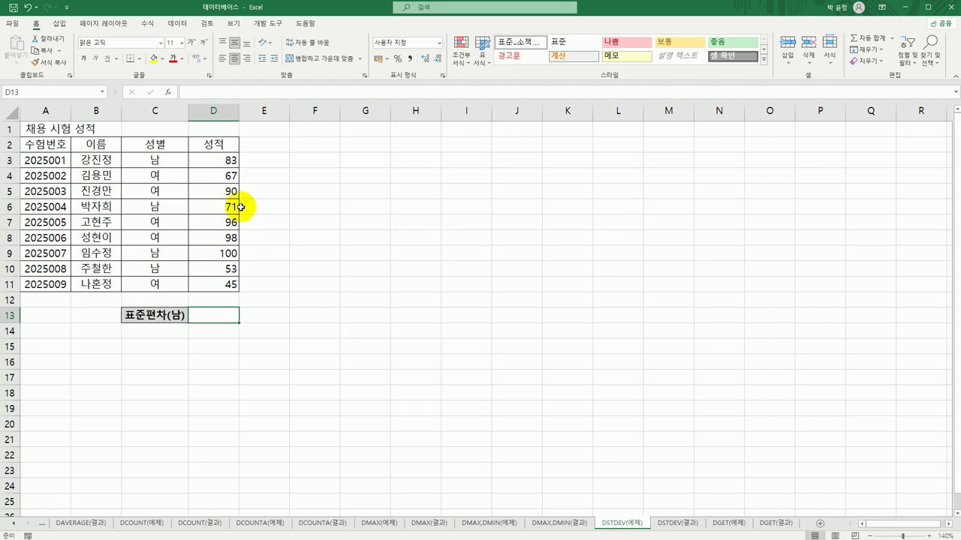
click(210, 156)
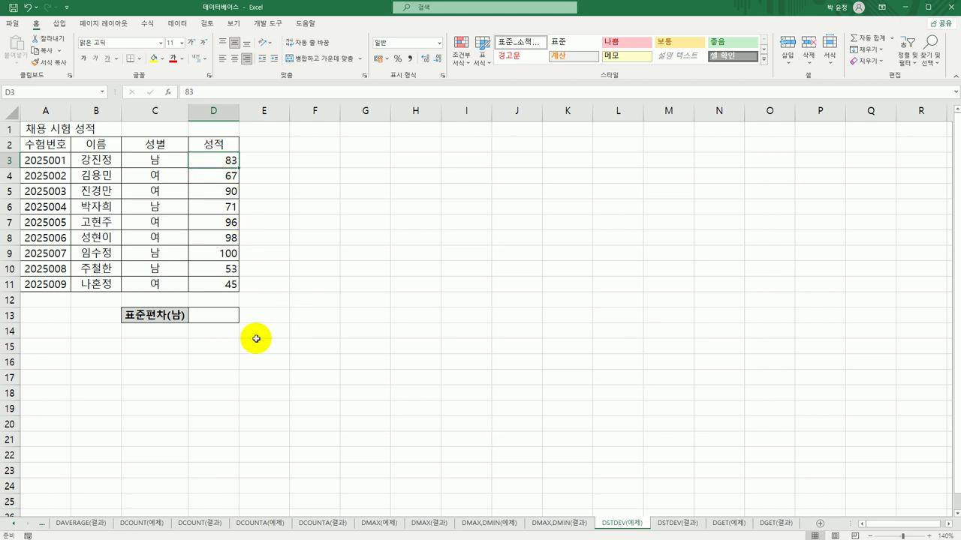
click(218, 316)
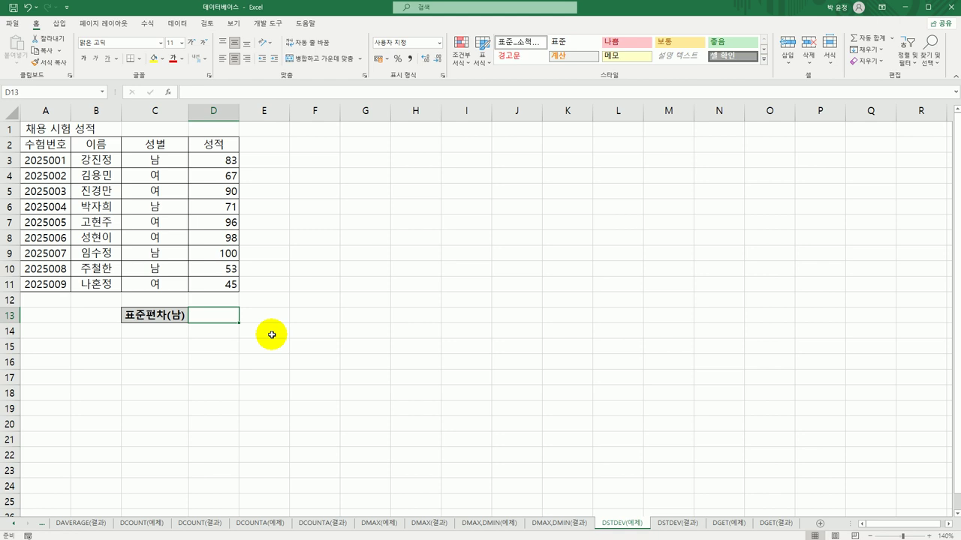
text(=d)
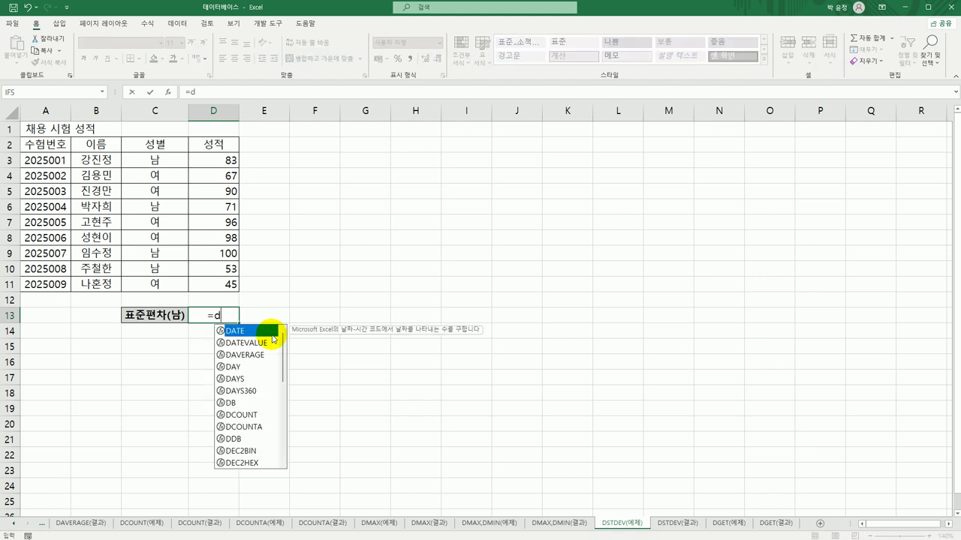
text(s)
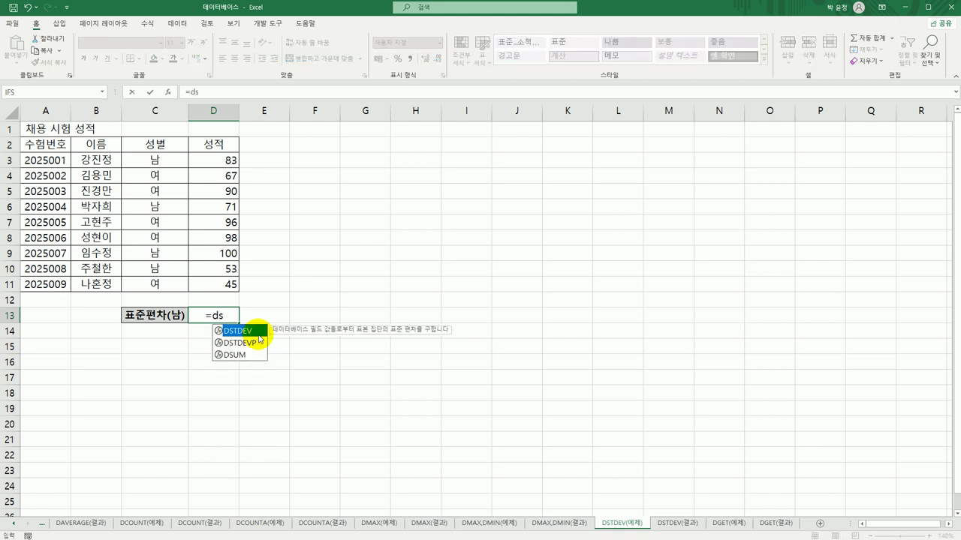
double_click(255, 331)
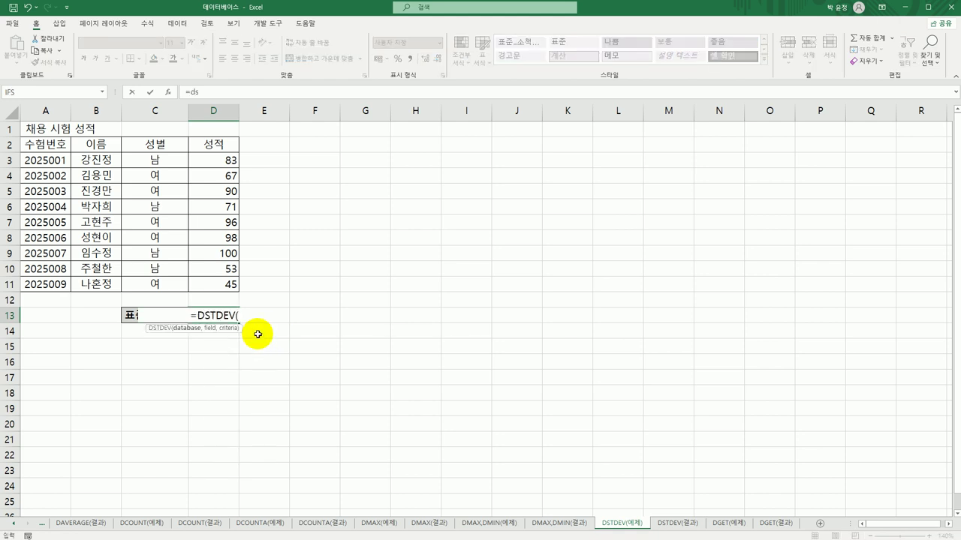
click(167, 91)
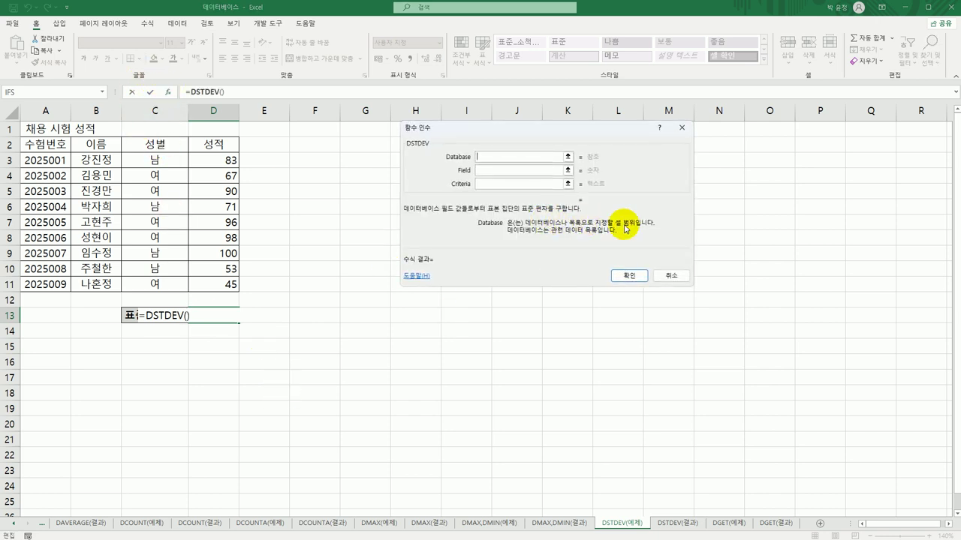
Complete the DSTDEV function with database A2:D11, field D2 and criteria C2:C3.
drag(48, 150, 199, 282)
click(499, 172)
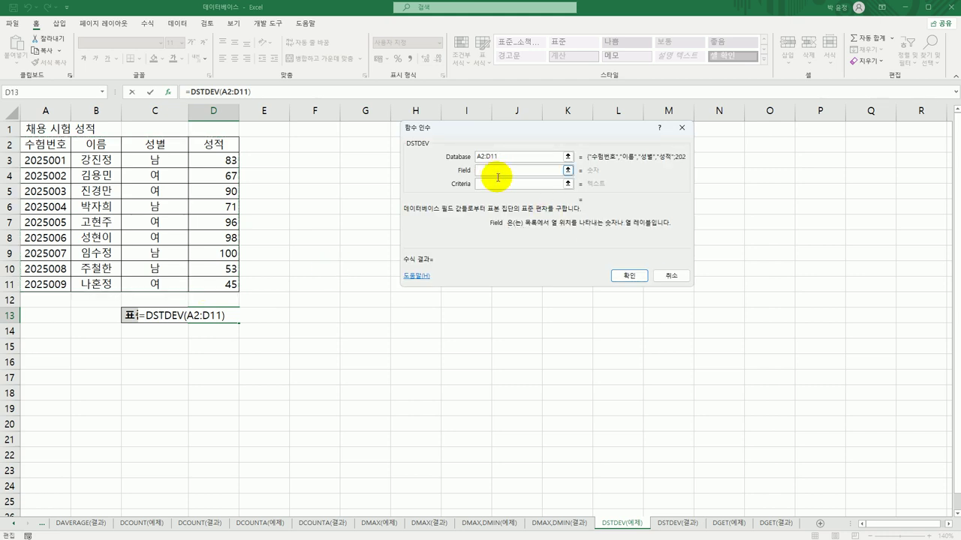
click(223, 144)
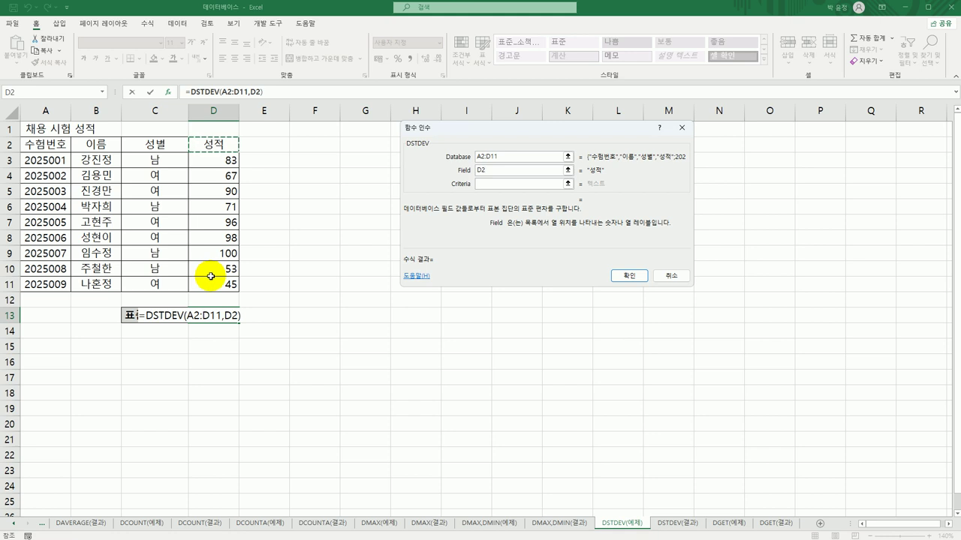
click(492, 184)
drag(171, 144, 173, 160)
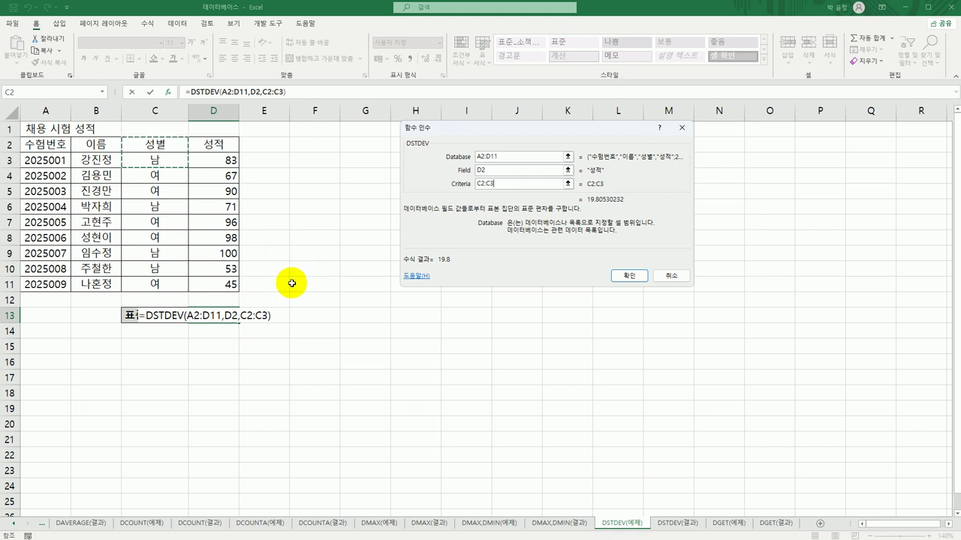
click(638, 283)
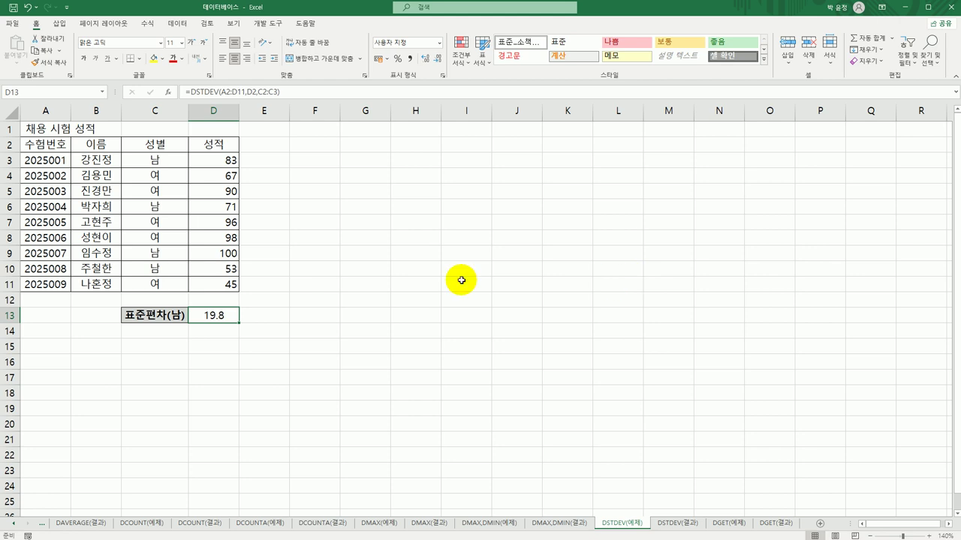
Wrap the DSTDEV formula in D13 in ROUNDUP with 1 decimal digit, and compare with the DSTDEV(결과) sheet.
double_click(210, 319)
click(145, 316)
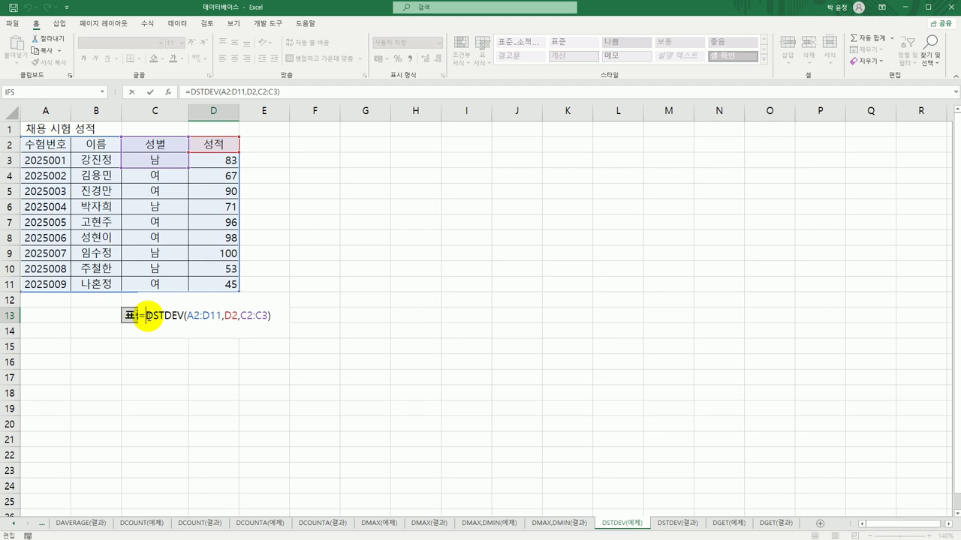
text(rou)
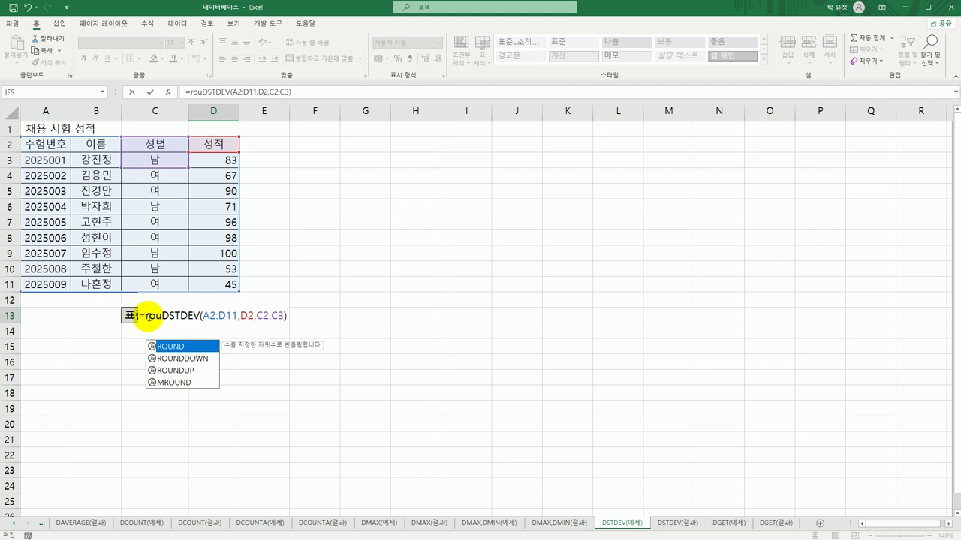
key(Down)
key(Down)
key(Tab)
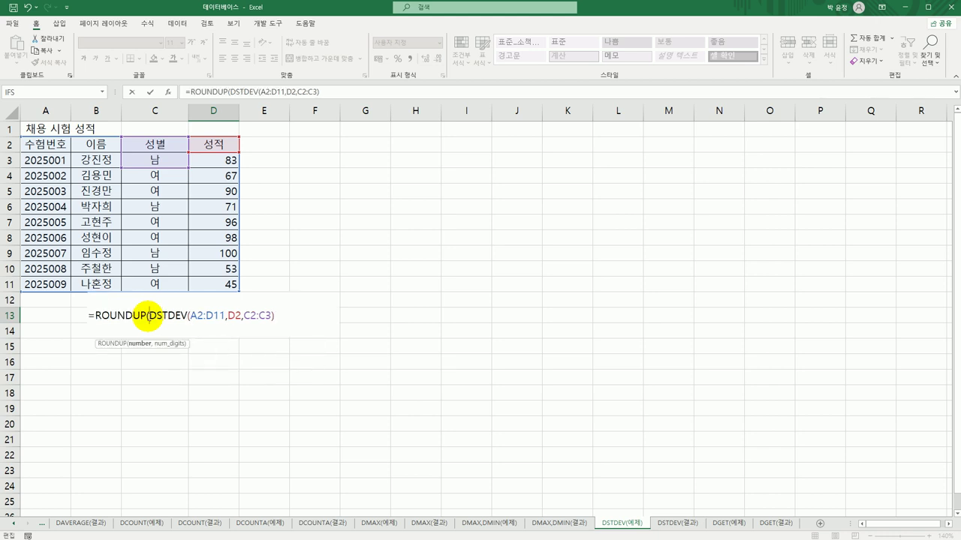
key(End)
text(,1))
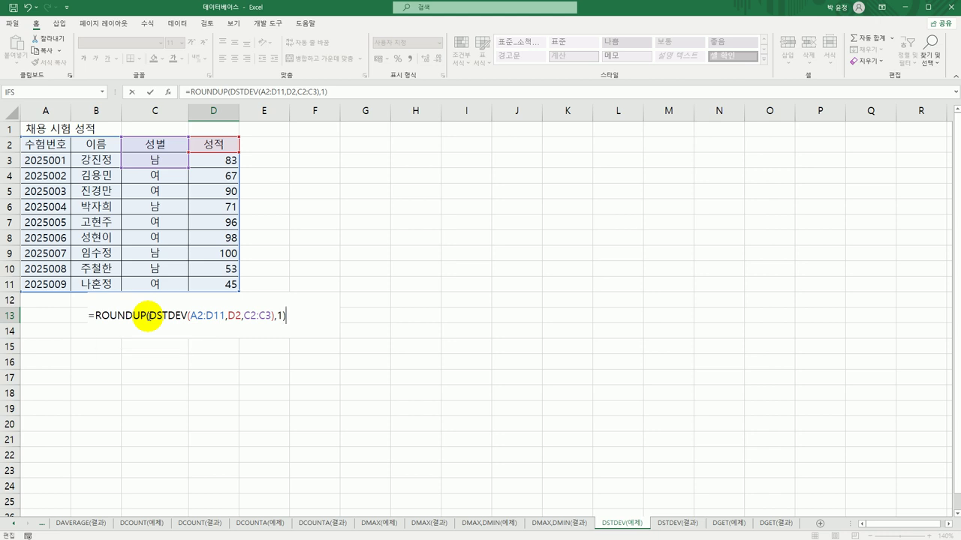
key(Return)
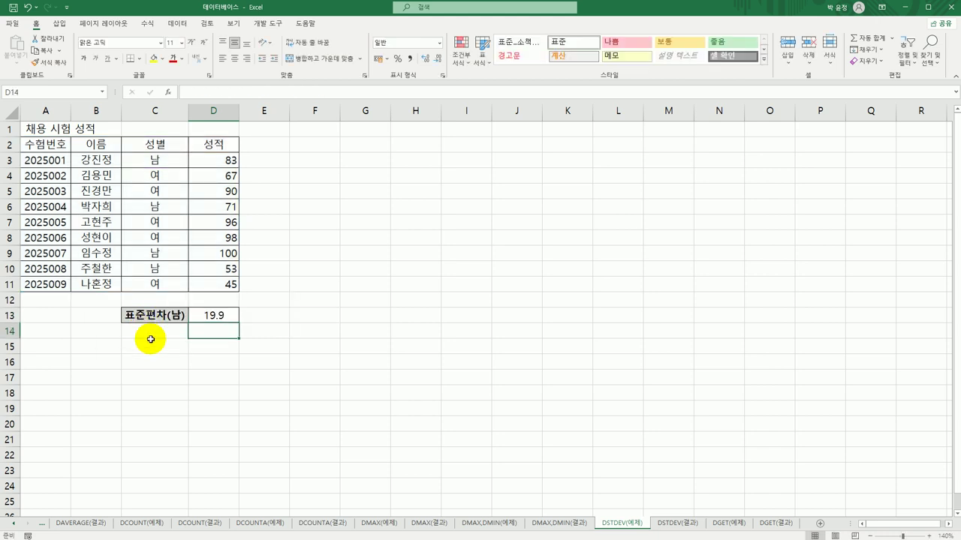
click(252, 314)
click(225, 315)
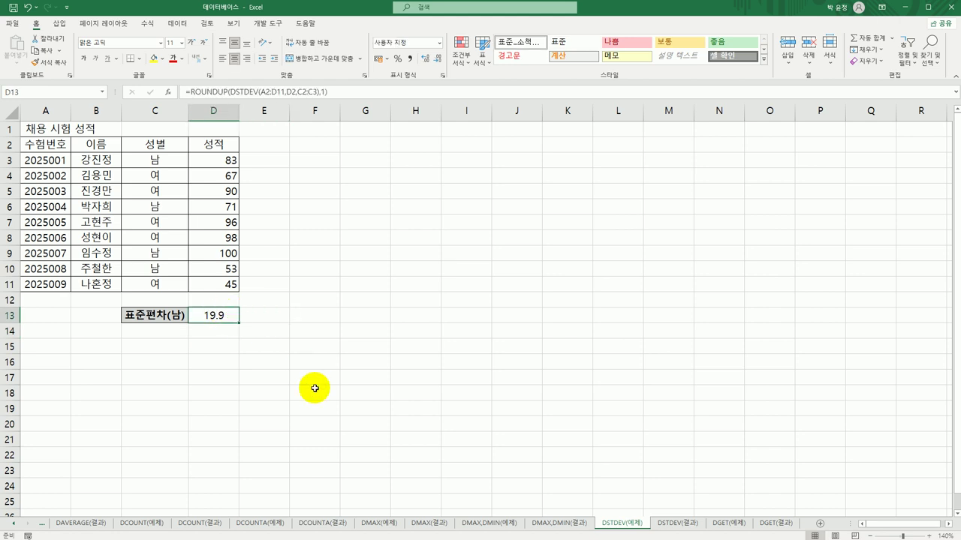
click(677, 526)
On the DGET(예제) sheet, start a DGET formula in the 수강생코드 cell H3 with database A1:E11 and open its function arguments.
click(728, 524)
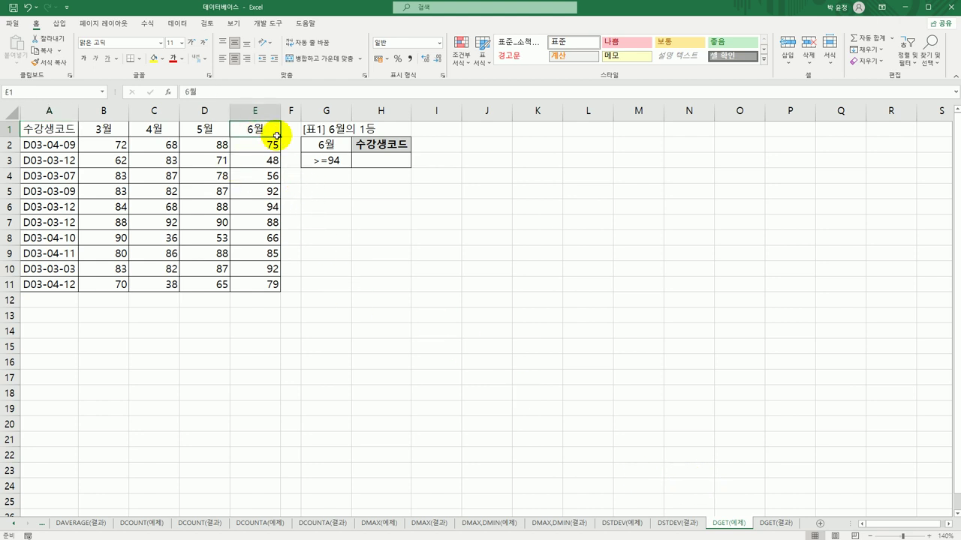
click(334, 159)
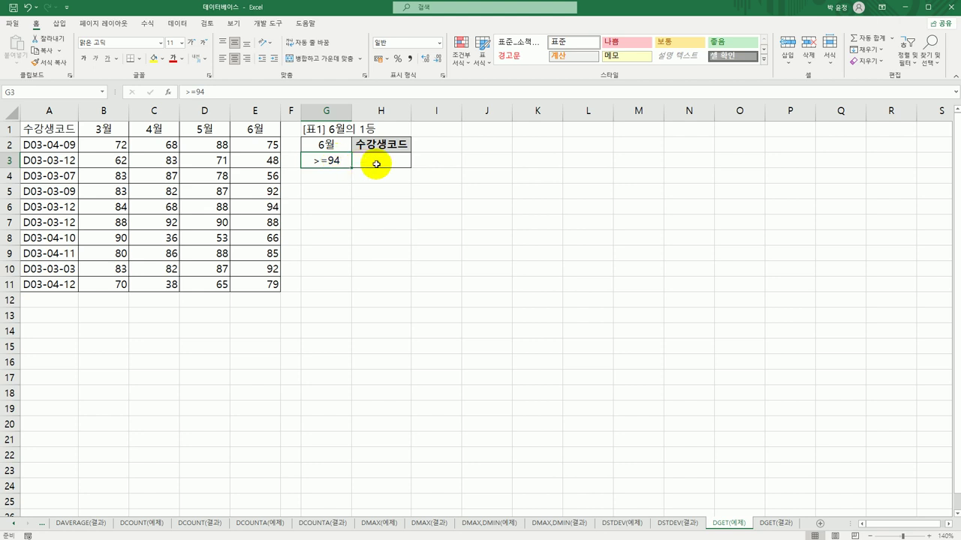
click(377, 161)
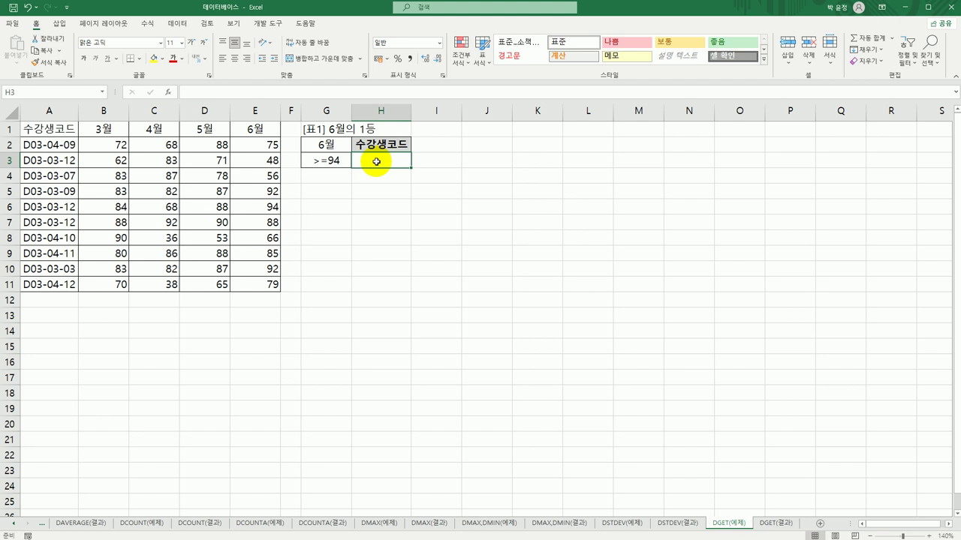
text(=dg)
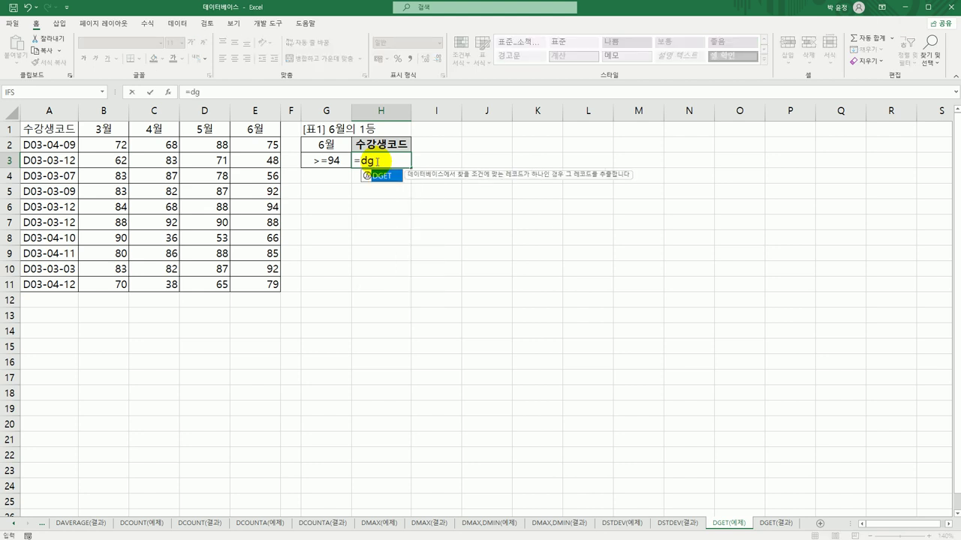
key(Tab)
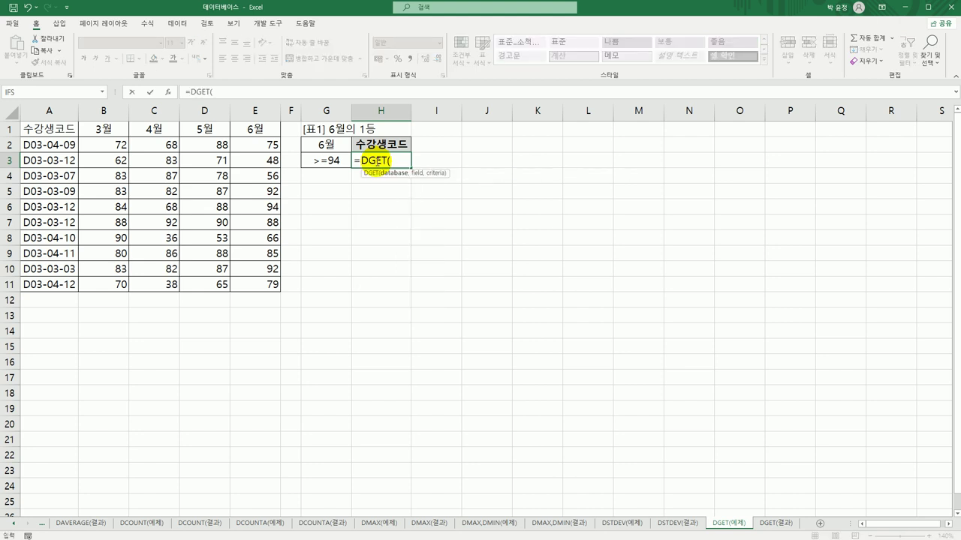
drag(47, 127, 248, 280)
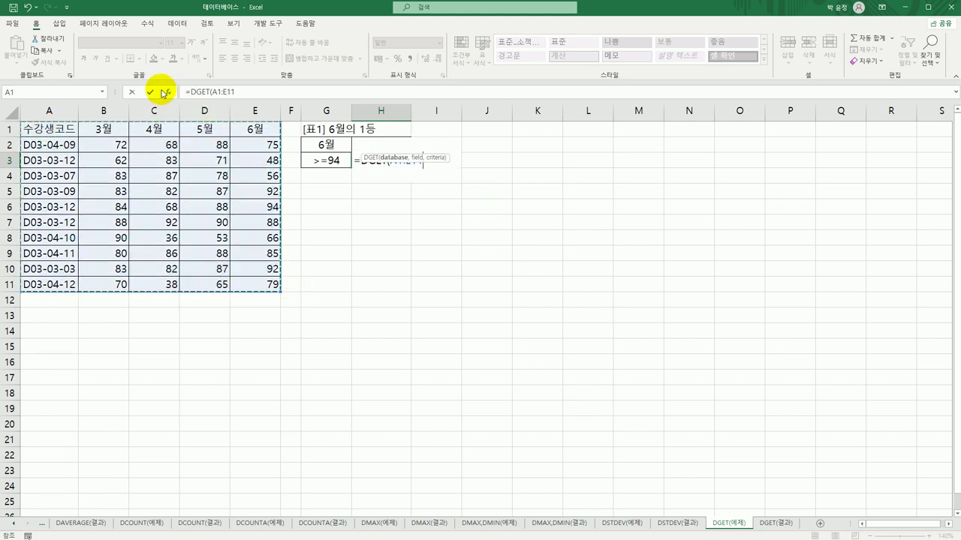
click(166, 92)
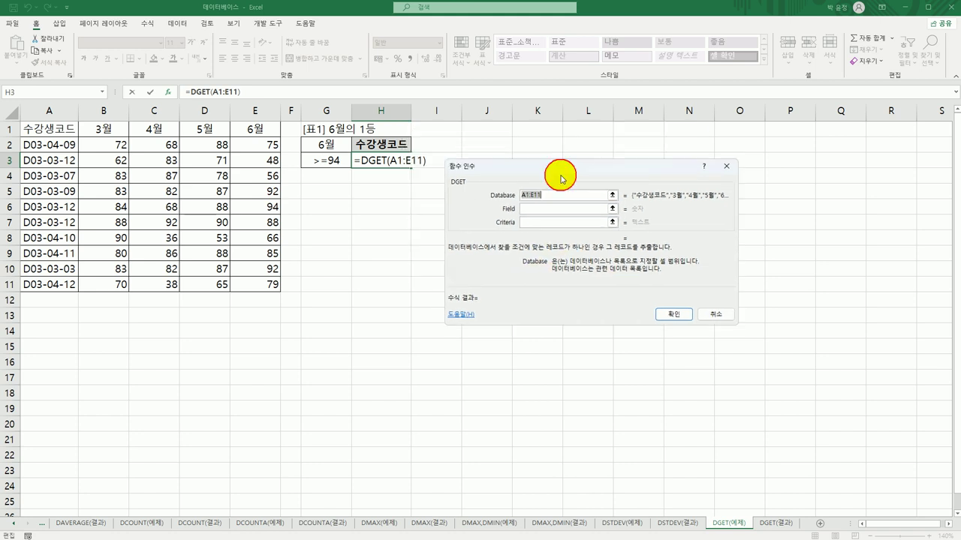
Set the DGET field to column number 1 in place of the header reference A1.
click(529, 208)
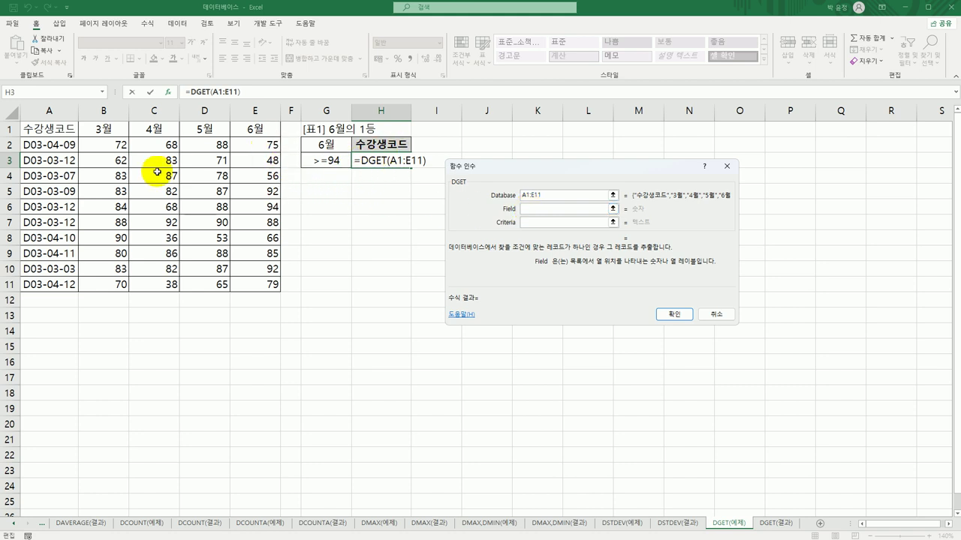
click(71, 131)
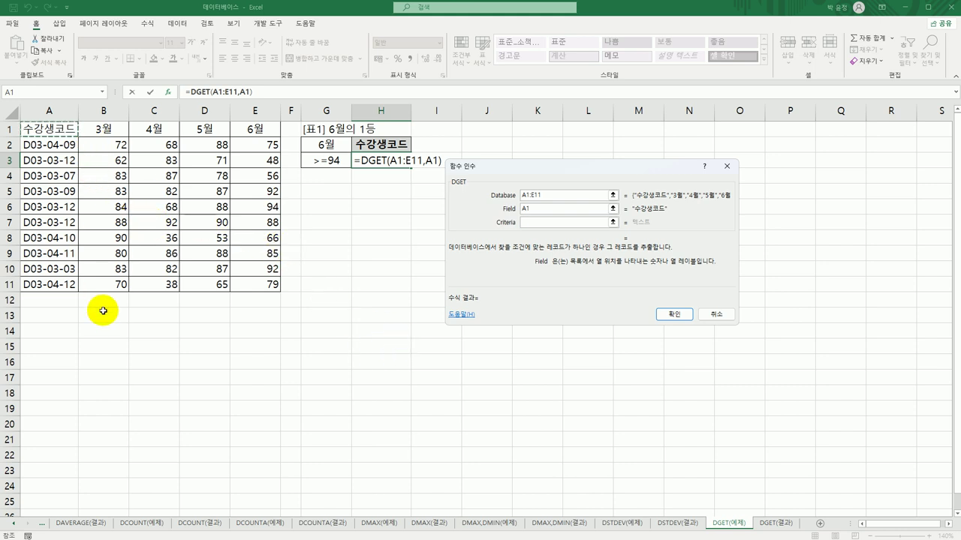
key(BackSpace)
key(BackSpace)
text(1)
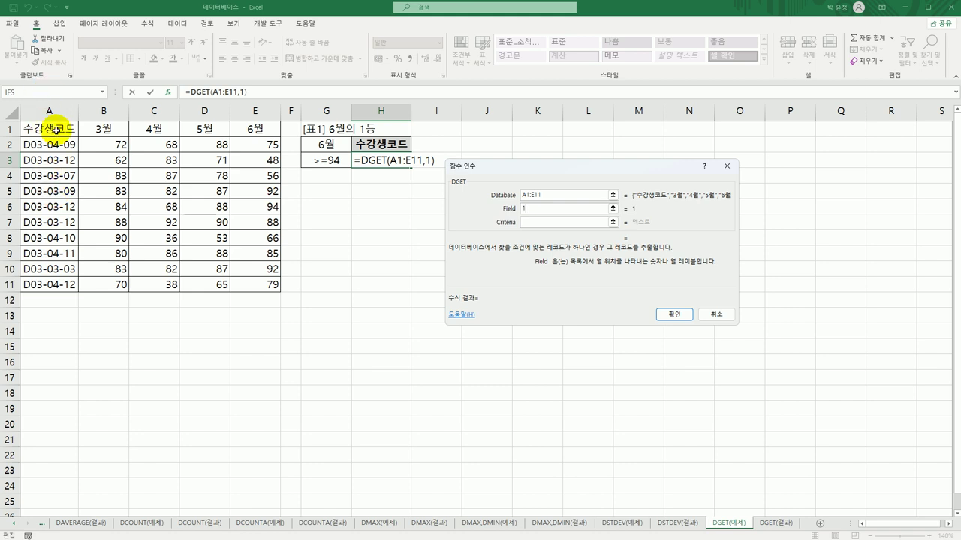
Complete DGET with criteria G2:G3, and compare the formula with H3 on the DGET(결과) sheet.
click(536, 222)
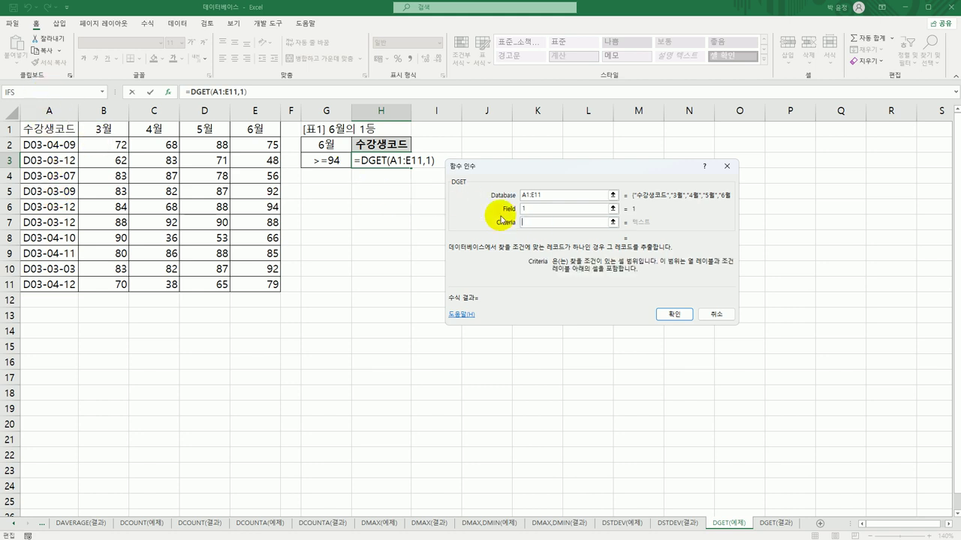
drag(321, 145, 324, 161)
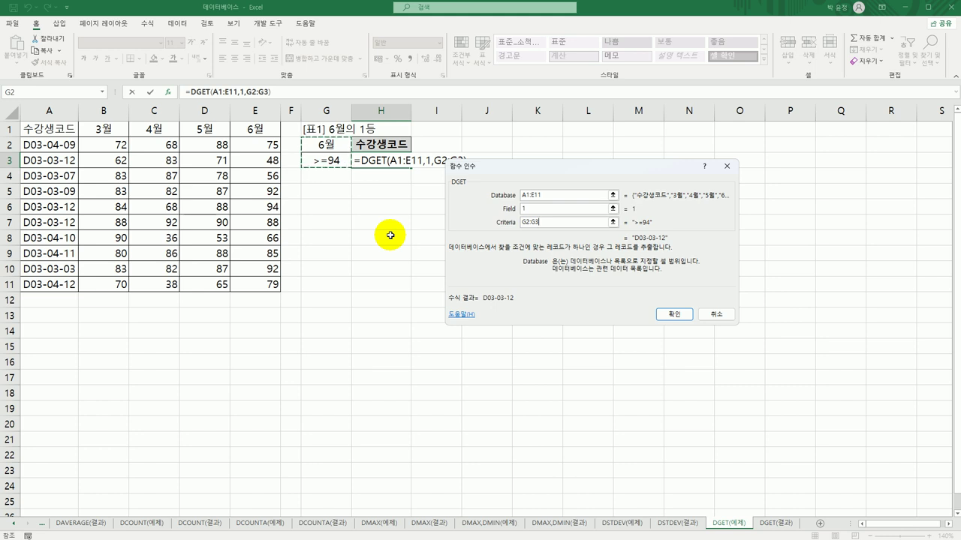
click(665, 316)
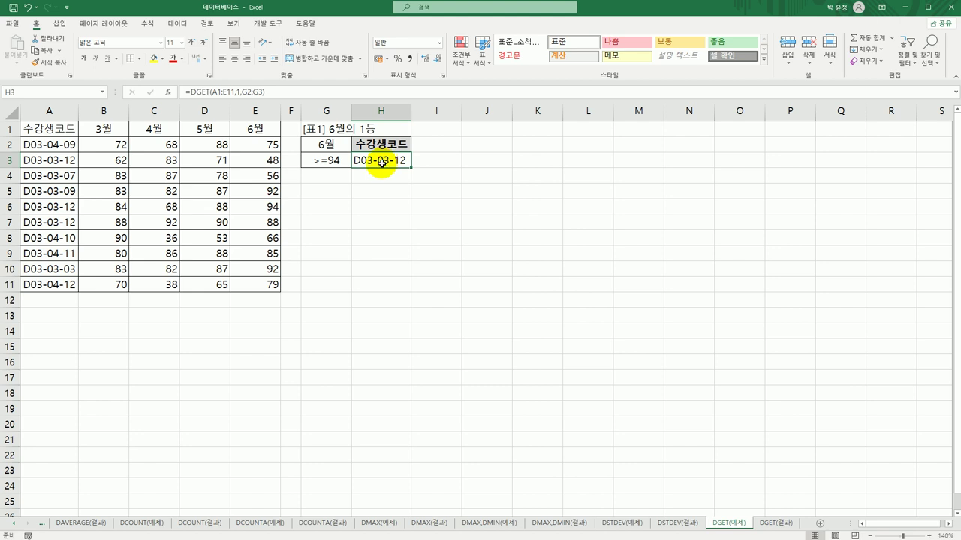
click(769, 524)
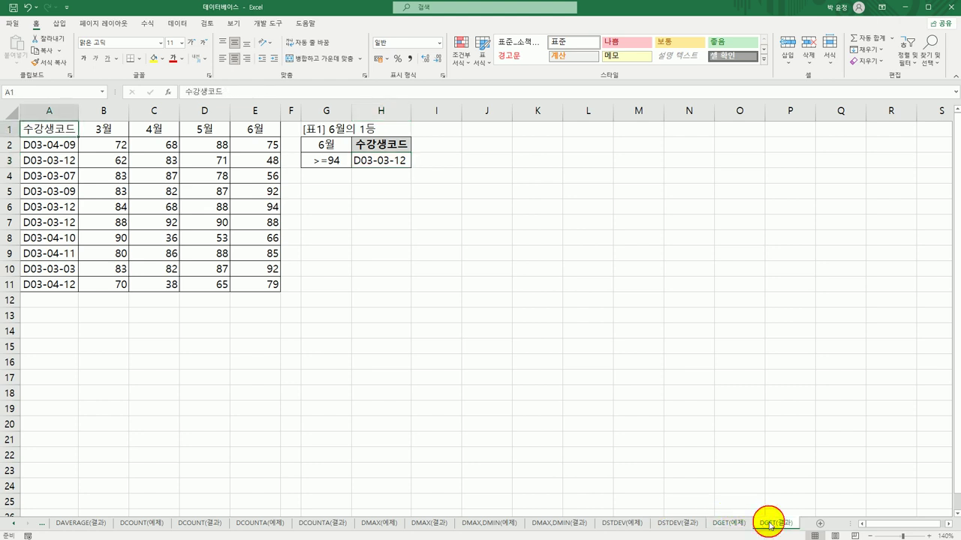
click(386, 160)
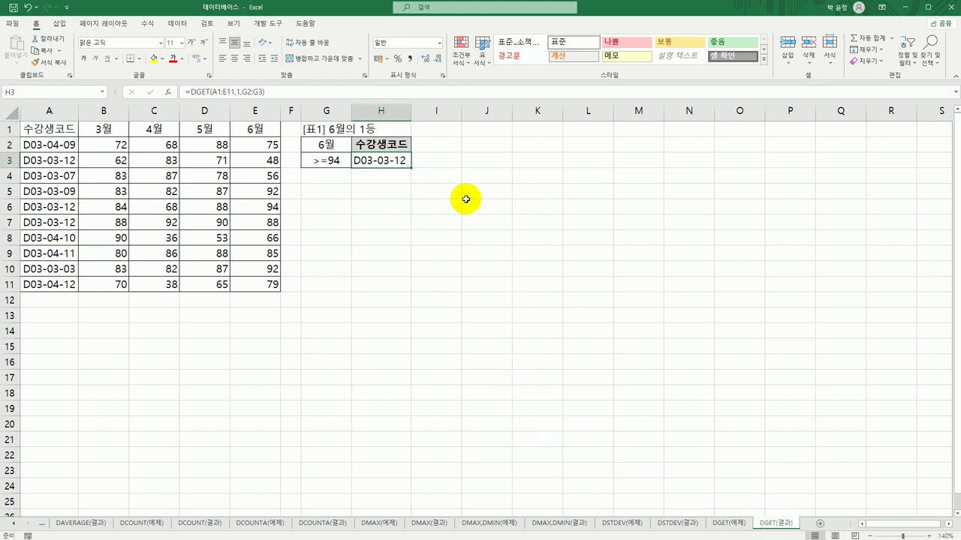